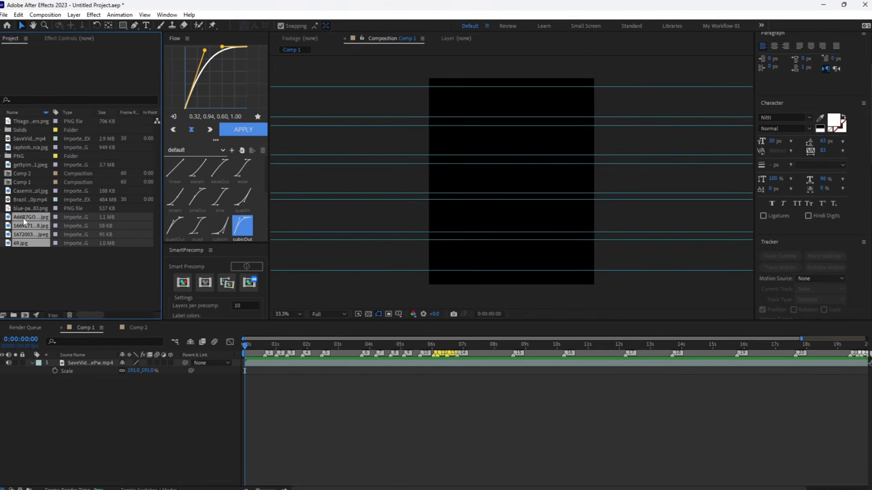
Add the seven selected player photos to Comp 1 above the video layer and scale them to 17%.
left_click(21, 193, "ctrl")
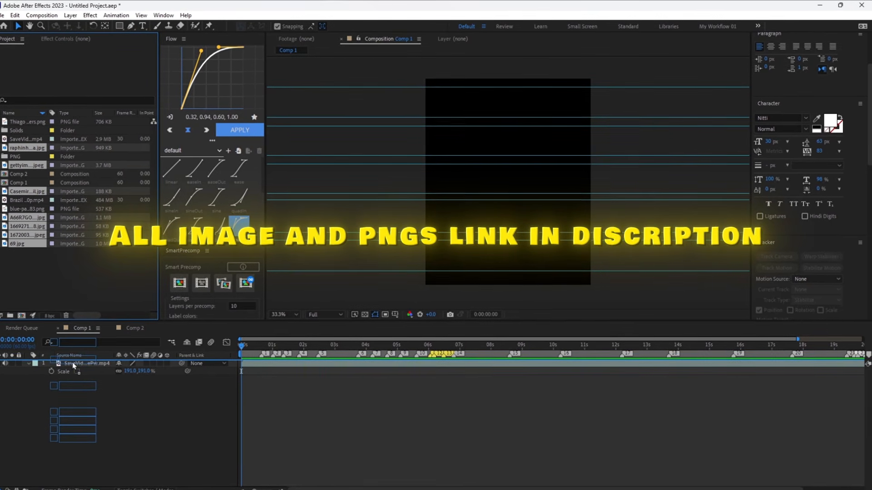
left_click_drag(72, 362, 72, 362)
key("s")
left_click_drag(150, 370, 112, 368)
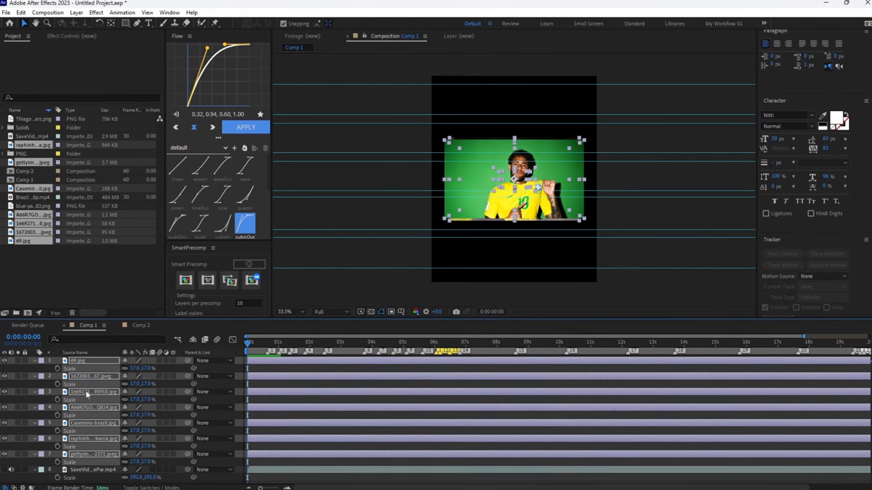
Collapse and hide all seven photo layers, leaving nothing selected.
left_click(33, 361)
left_click(2, 365)
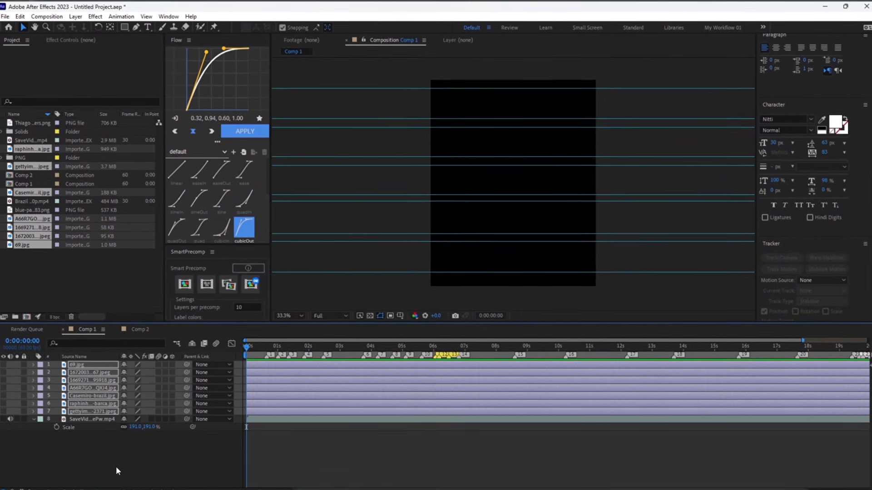
left_click(115, 462)
Place the blue paint texture PNG on top of Comp 1, rotated 90° and scaled to 260% to fill the frame.
left_click(39, 271)
left_click_drag(26, 203, 218, 357)
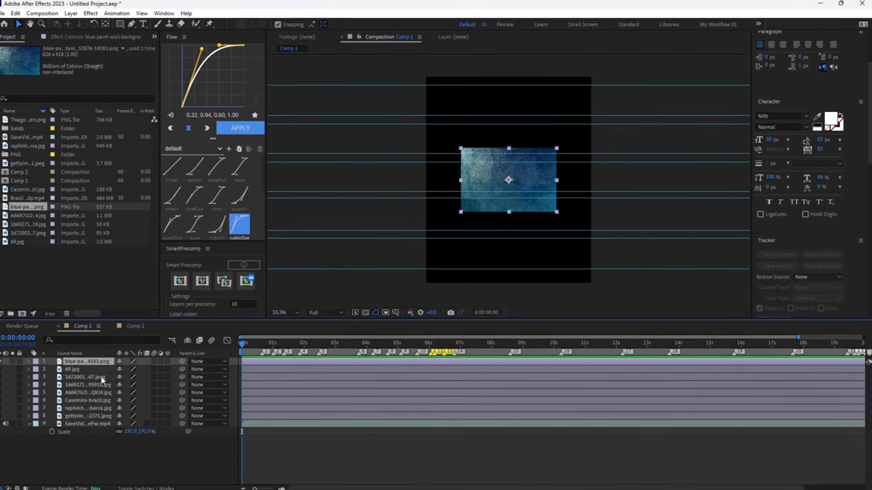
key("r")
left_click(130, 369)
type("91.0")
key("Return")
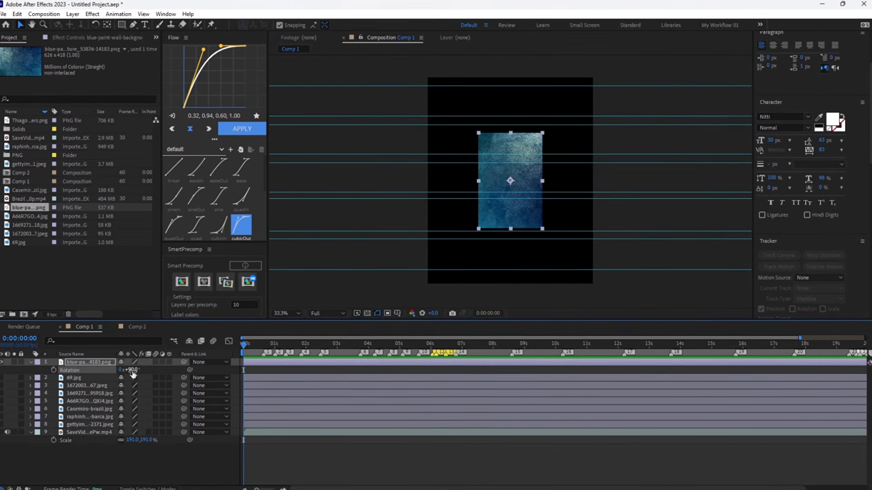
key("s")
left_click_drag(149, 369, 296, 402)
Apply the Tritone effect to the texture layer and set its midtones to dark grey.
key("ctrl+space")
type("tr")
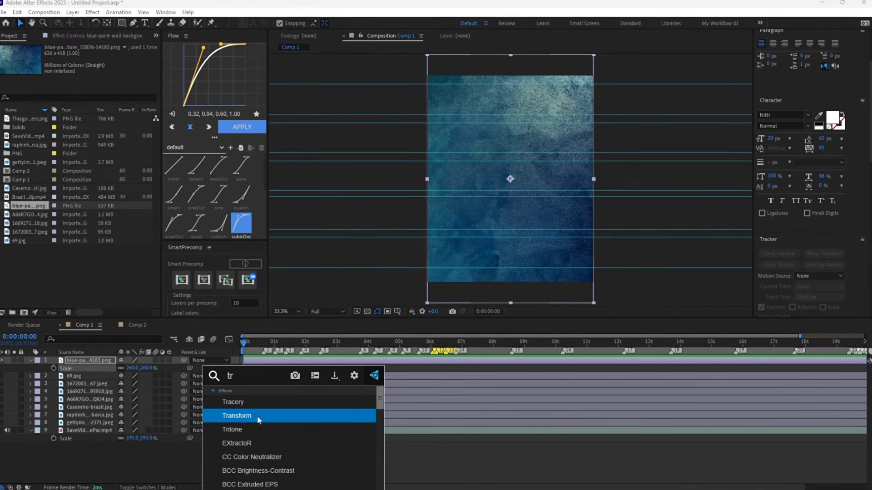
left_click(247, 429)
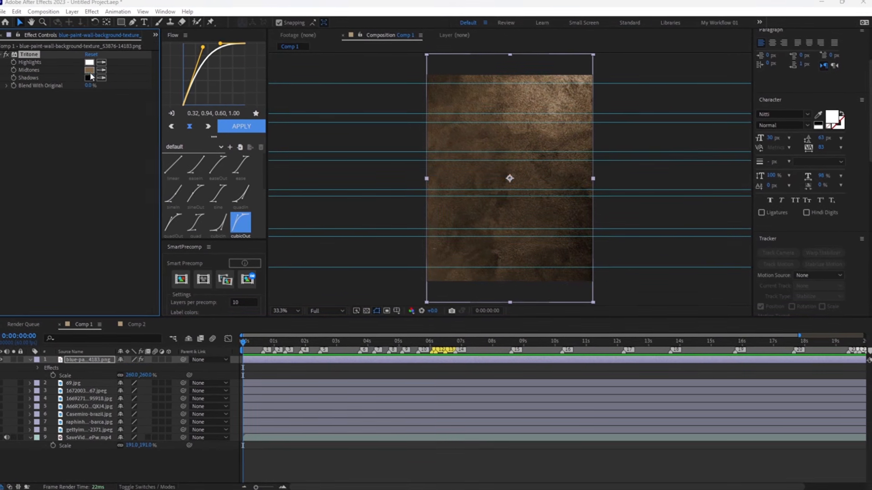
left_click(88, 68)
key("Return")
Add a Curves effect to the texture layer, bend the RGB curve slightly above the diagonal, and collapse the effect.
key("ctrl+space")
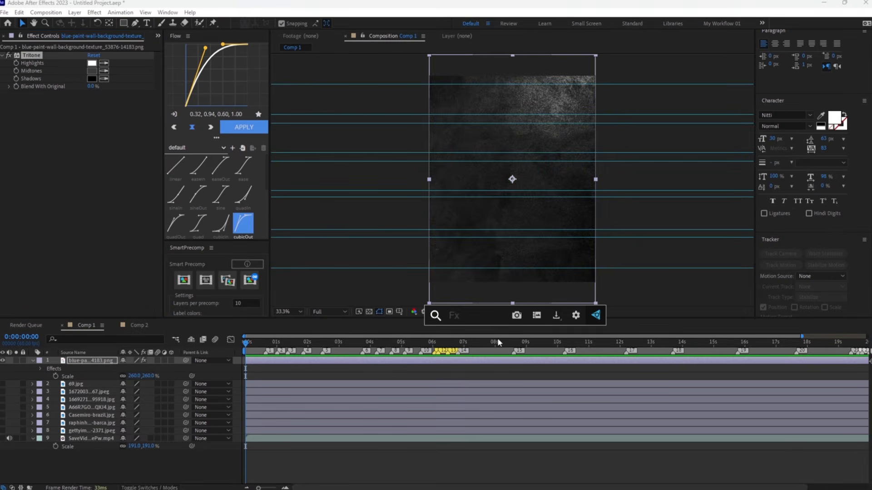
type("cur")
left_click(454, 343)
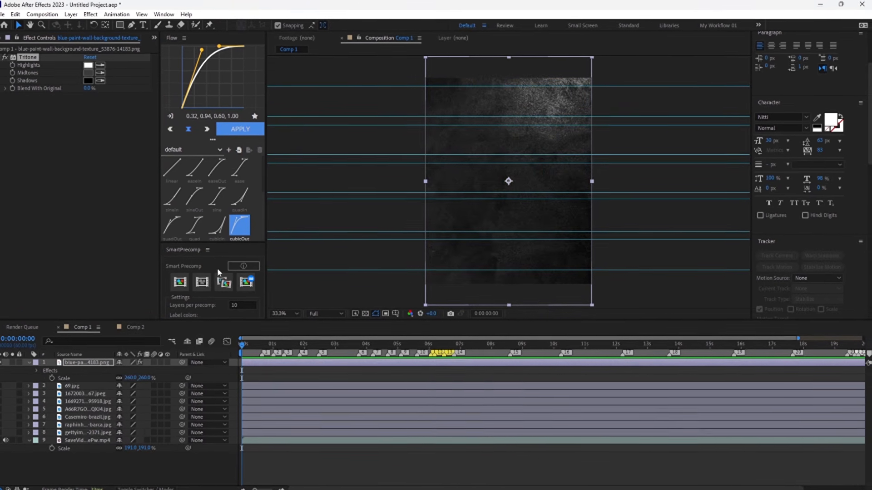
left_click_drag(87, 172, 86, 167)
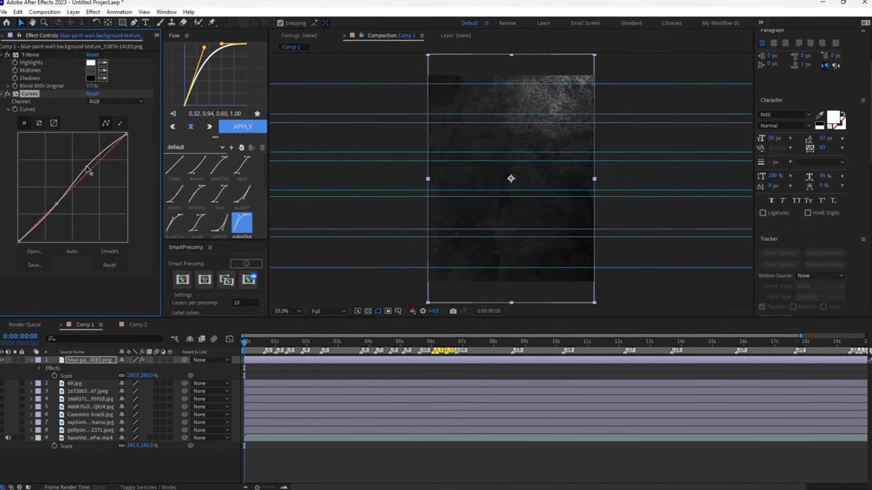
left_click_drag(53, 203, 54, 206)
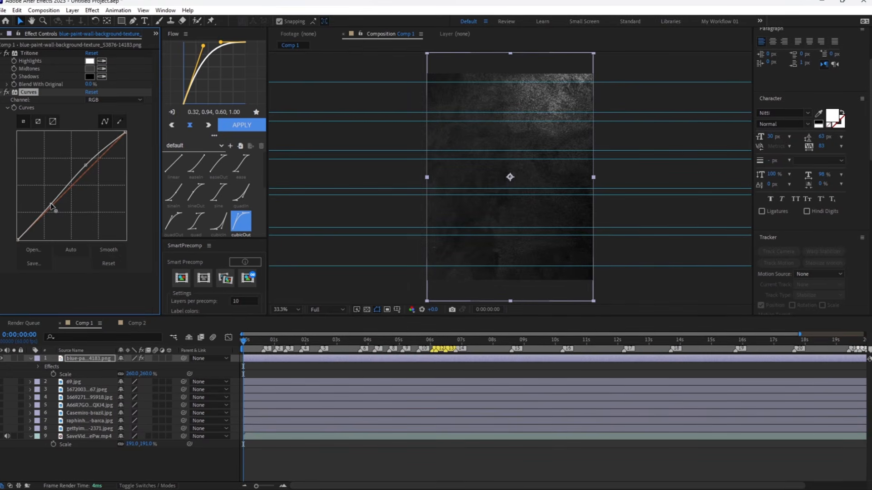
left_click(2, 92)
Add a Levels effect to the texture layer, adjust its histogram sliders, and collapse the effect settings.
key("ctrl+space")
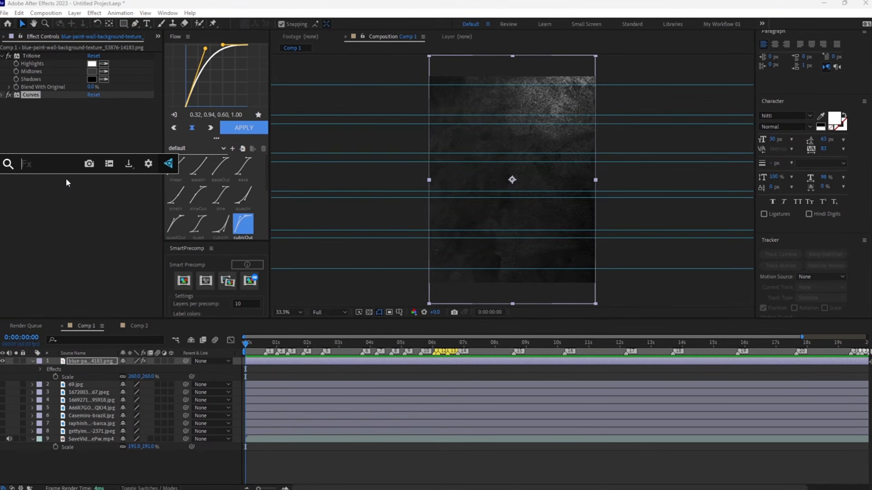
type("le")
left_click(58, 224)
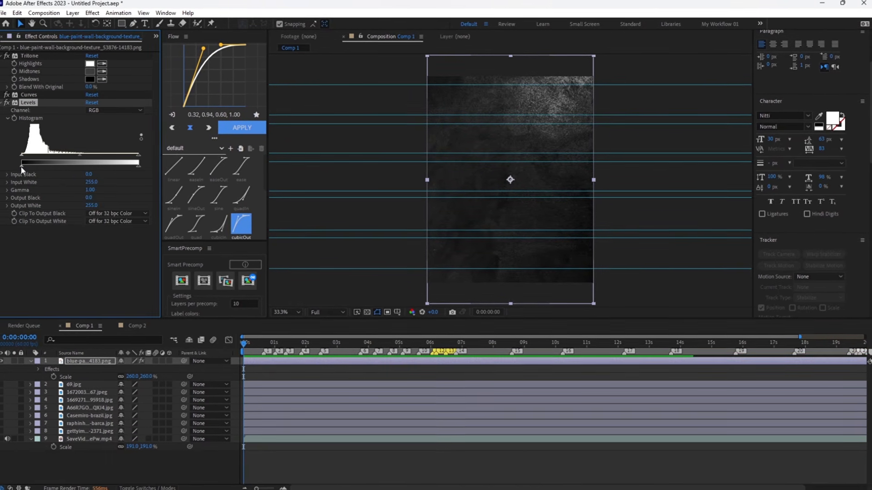
left_click_drag(140, 165, 93, 176)
left_click(3, 101)
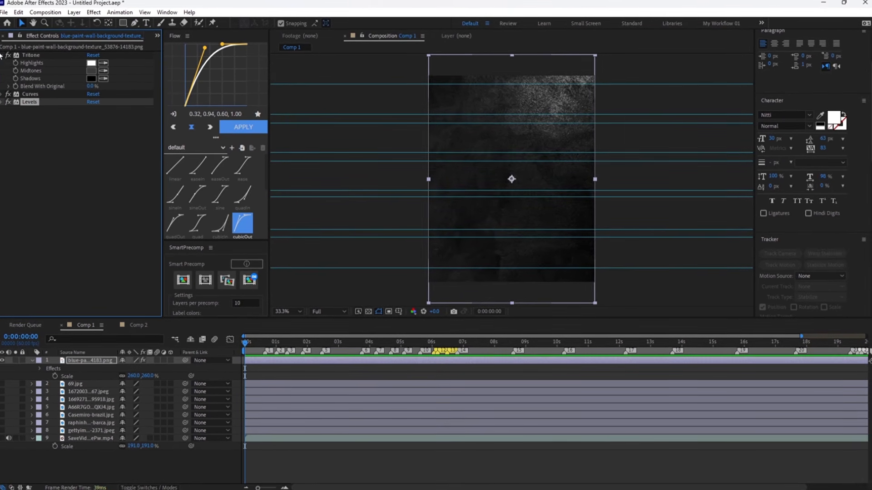
left_click(3, 55)
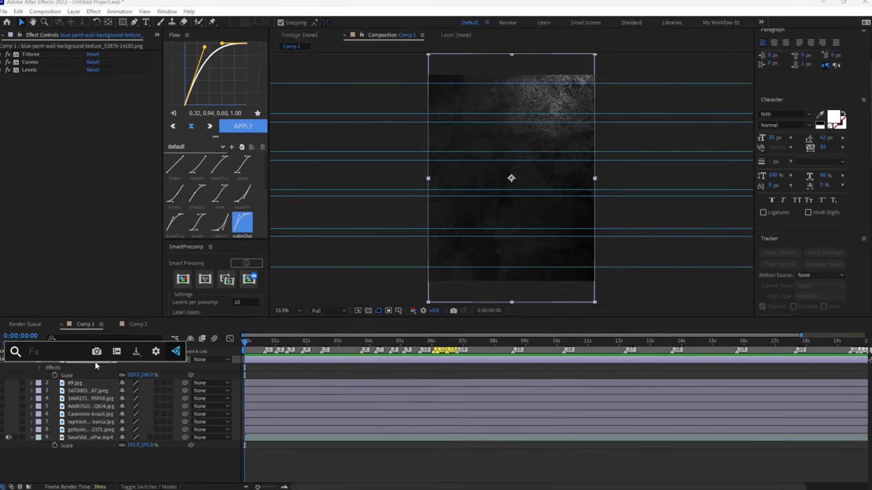
Add a Noise effect with a low noise amount to the texture layer and collapse its settings.
type("noise")
key("Return")
left_click(87, 83)
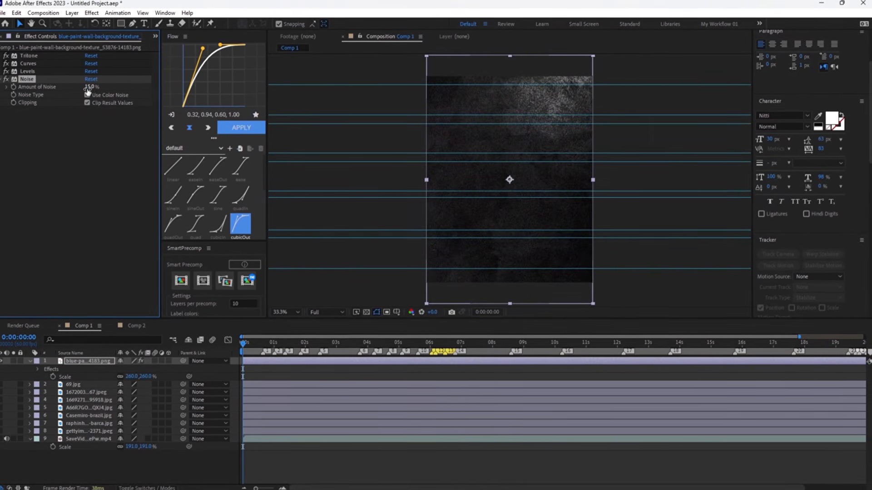
left_click(88, 89)
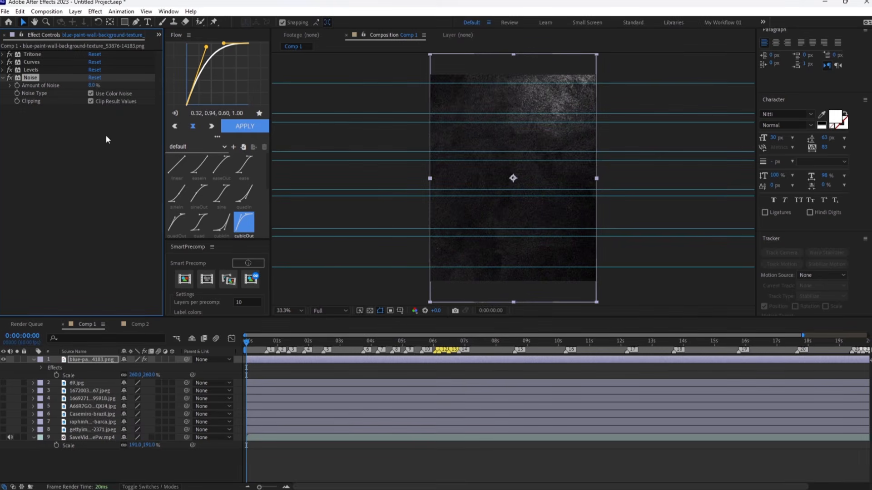
left_click(106, 139)
left_click(3, 78)
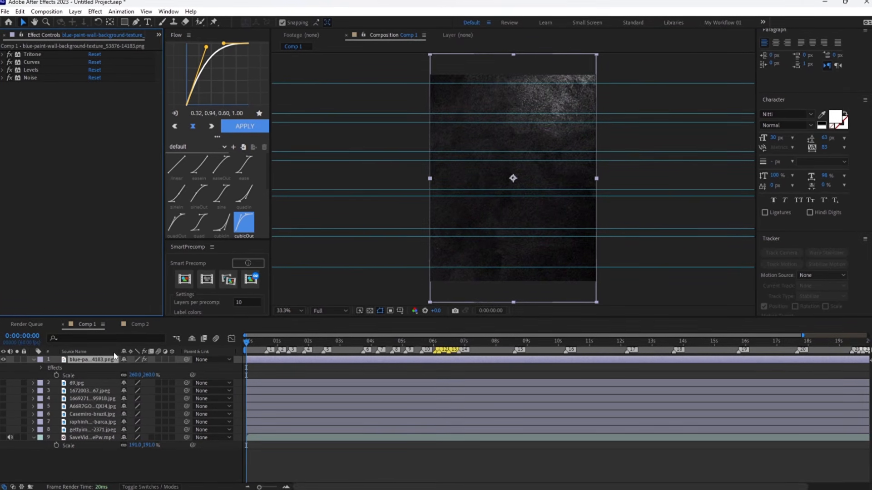
Move the texture layer below all seven photo layers, directly above the video, and bring back the list of project files.
left_click(33, 359)
left_click_drag(72, 361, 202, 422)
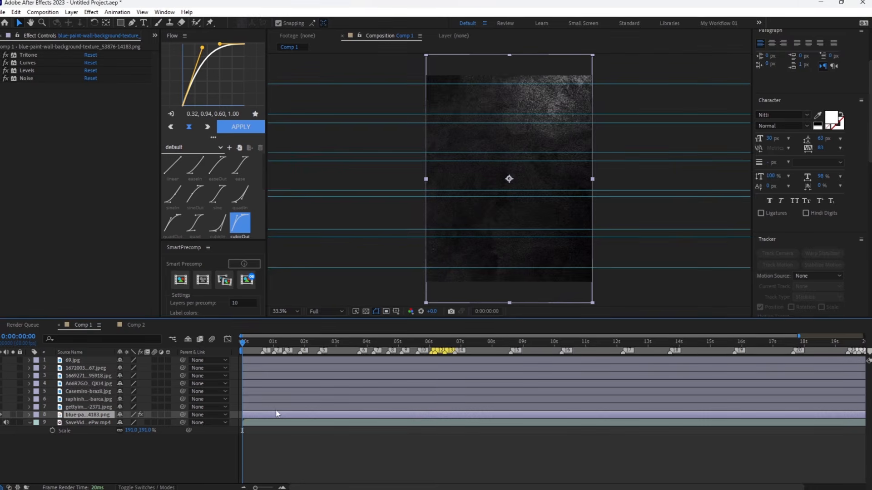
left_click(185, 459)
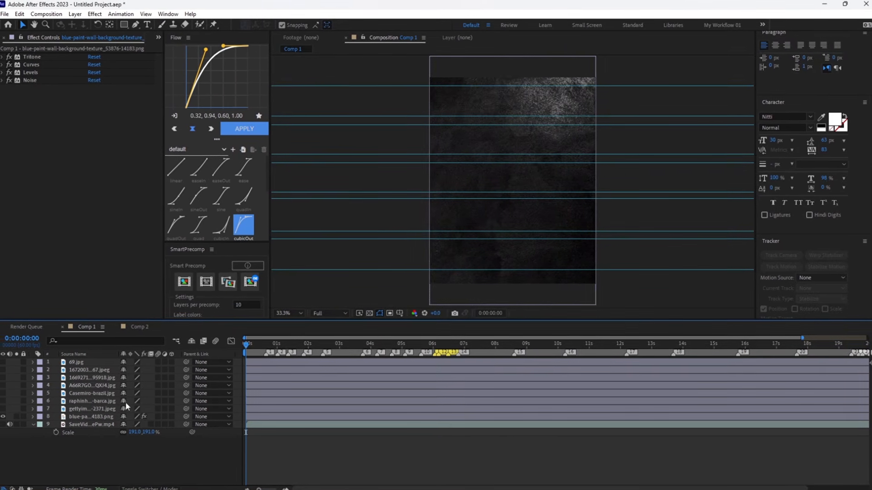
left_click(157, 35)
left_click(178, 46)
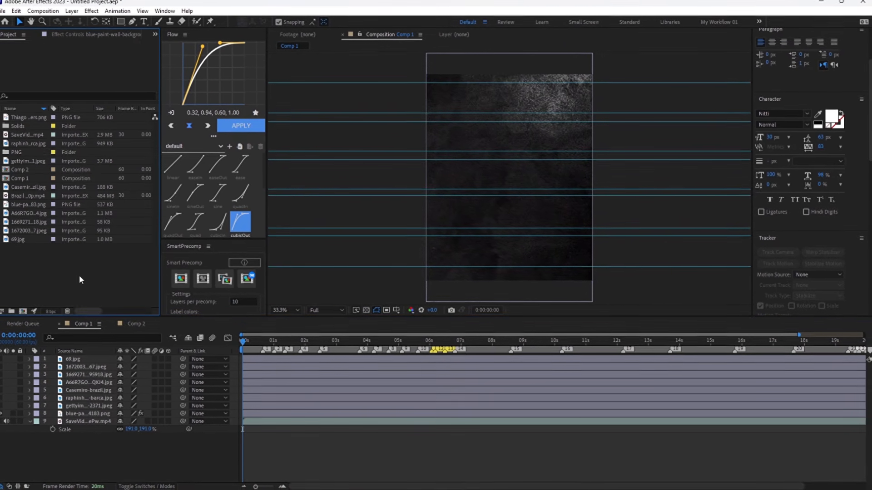
Show the 69.jpg layer, scale it to 32%, and move it to the upper part of the frame.
left_click(3, 359)
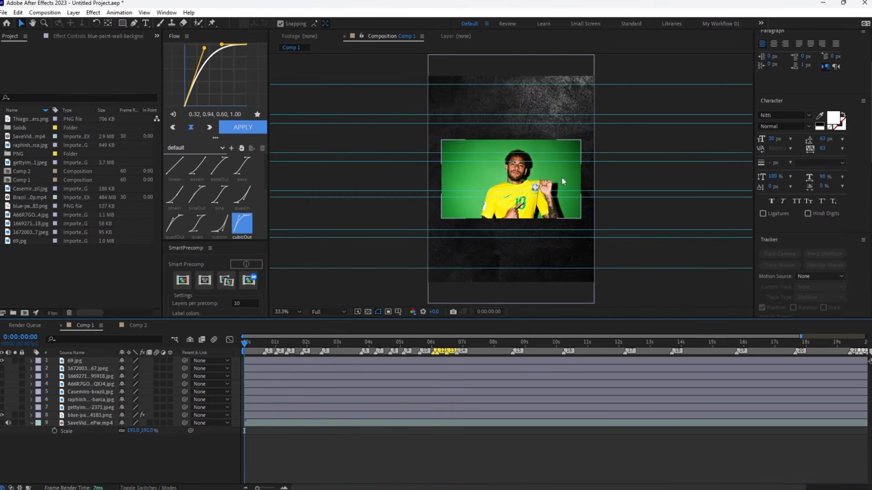
left_click(99, 363)
key("s")
mouse_move(140, 370)
left_mouse_down()
mouse_move(155, 367)
mouse_move(143, 361)
left_mouse_up()
left_click_drag(533, 177, 522, 123)
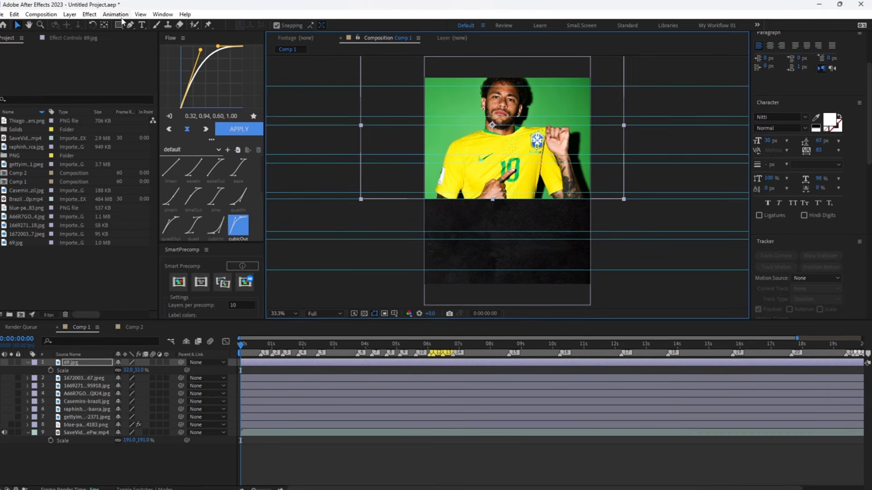
Draw a rectangular mask on 69.jpg spanning the frame's width between the two topmost guides.
left_click(123, 25)
mouse_move(424, 83)
left_mouse_down()
mouse_move(488, 104)
mouse_move(593, 115)
left_mouse_up()
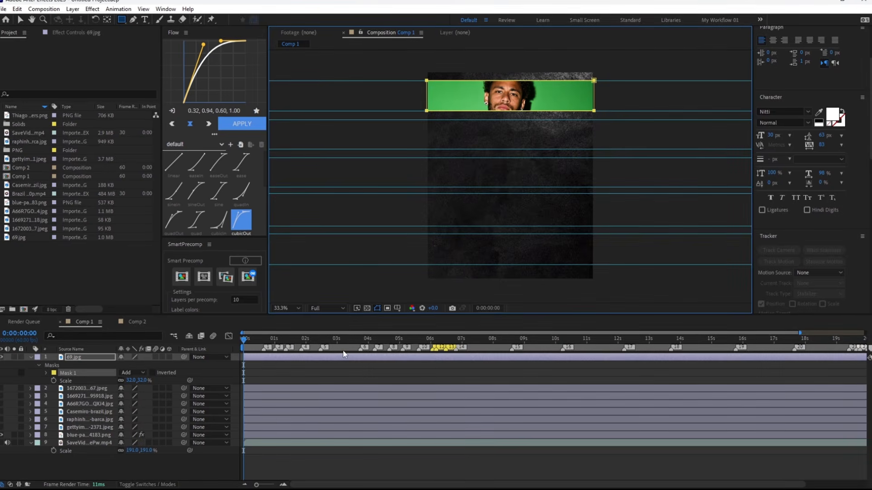
Scale the masked 69.jpg layer to 43% and nudge it down so its face sits around the first guide strip.
left_click(101, 361)
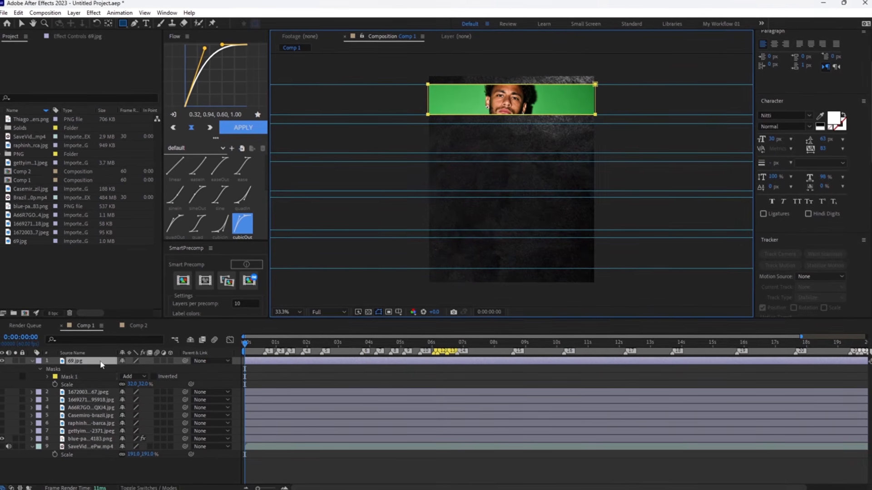
key("s")
key("s")
left_click_drag(145, 370, 150, 370)
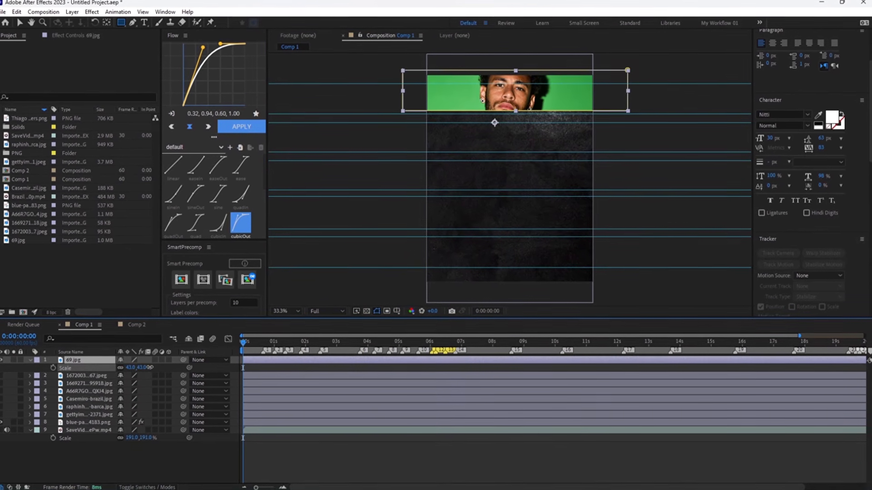
key("Down")
key("Down")
key("Down")
key("Down")
key("Down")
key("Down")
key("Down")
key("Down")
key("Down")
key("Down")
key("Down")
key("Down")
key("Down")
key("Down")
key("Down")
key("Down")
key("Down")
key("Down")
key("Down")
key("Down")
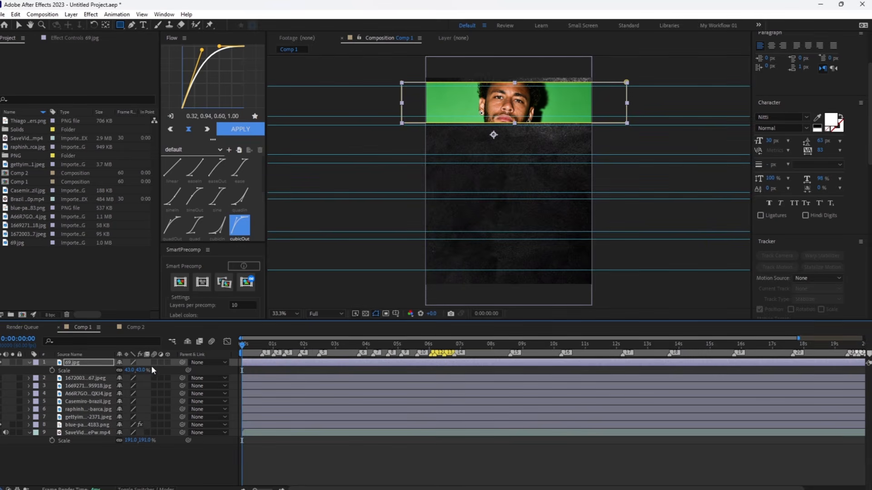
Select the mask of 69.jpg and raise its lower edge to the second guide from the top.
left_click(29, 362)
left_click(34, 362)
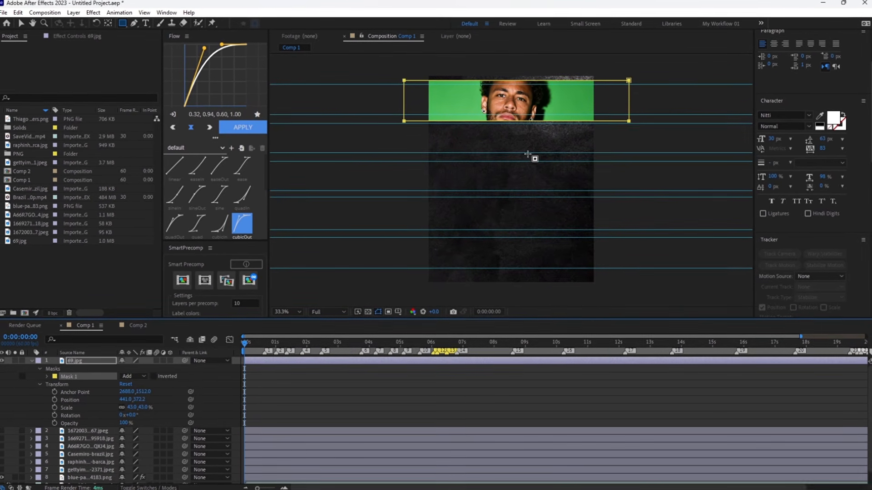
key("v")
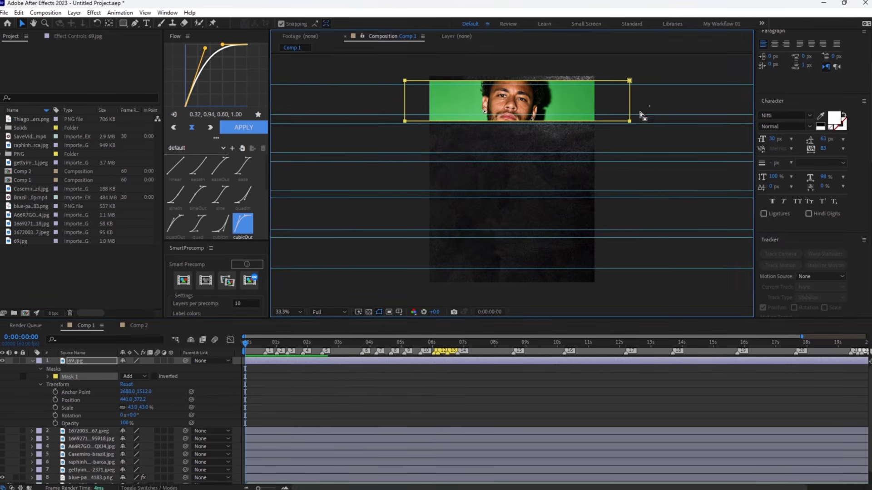
left_click_drag(650, 104, 392, 138)
key("Up")
key("Up")
key("Up")
key("Up")
key("Up")
key("Up")
key("Up")
key("Up")
key("Up")
key("Up")
key("Up")
key("Up")
key("Up")
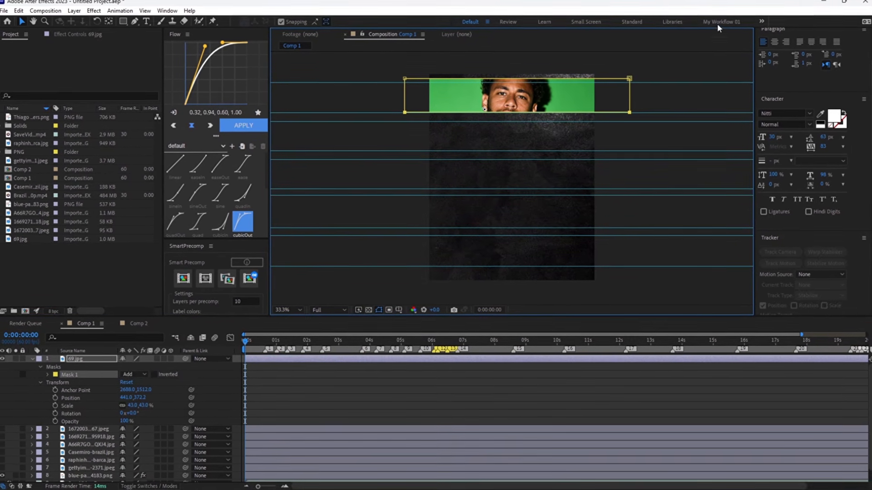
Lower the upper edge of the 69.jpg mask to the topmost guide, and collapse the layer's properties.
left_click_drag(671, 64, 318, 90)
key("Down")
key("Down")
key("Down")
key("Down")
key("Down")
key("Down")
key("Down")
key("Down")
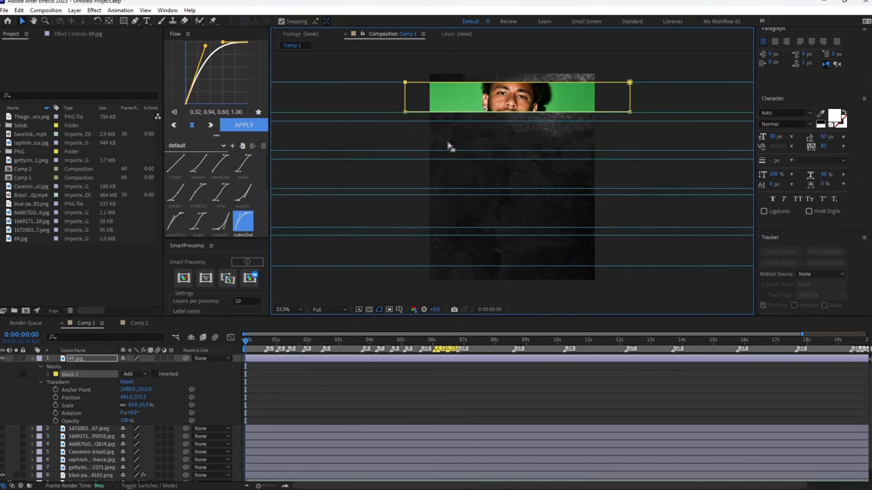
left_click(315, 377)
left_click(31, 360)
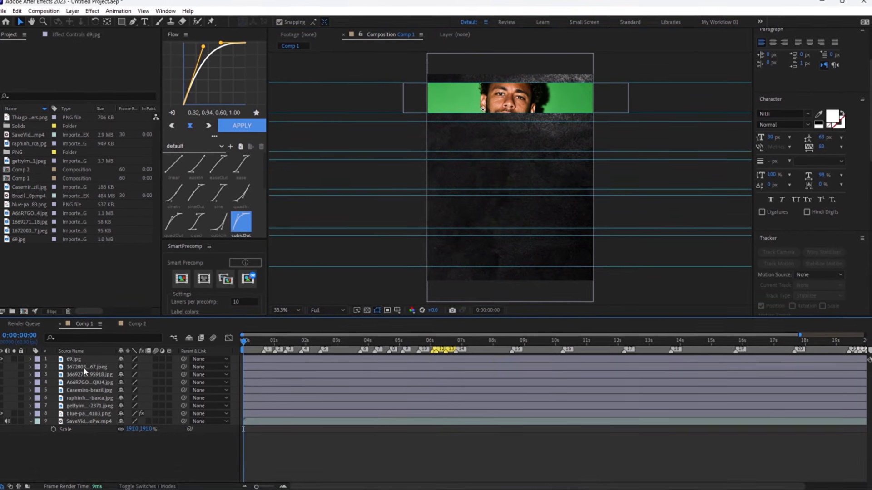
Delete the 1672003...67.jpeg layer from Comp 1.
left_click(84, 368)
left_click(2, 369)
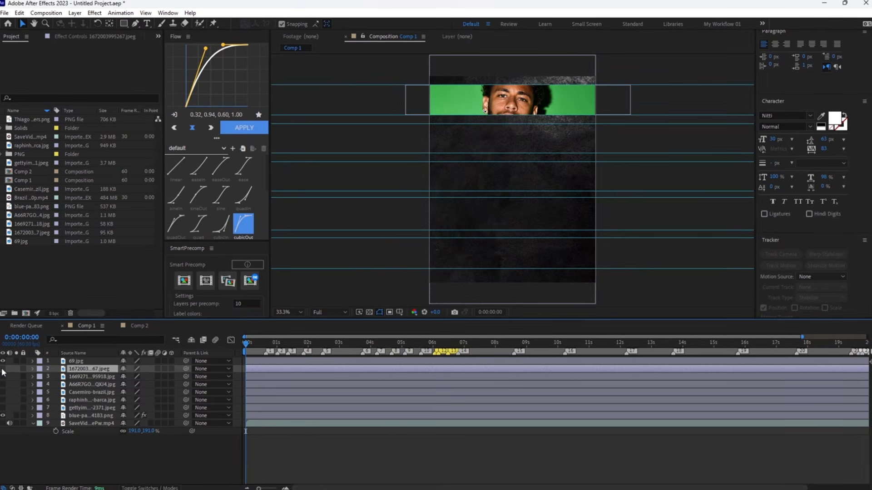
key("Delete")
Show the 1669271...95918.jpg layer and scale it to 175%.
left_click(80, 368)
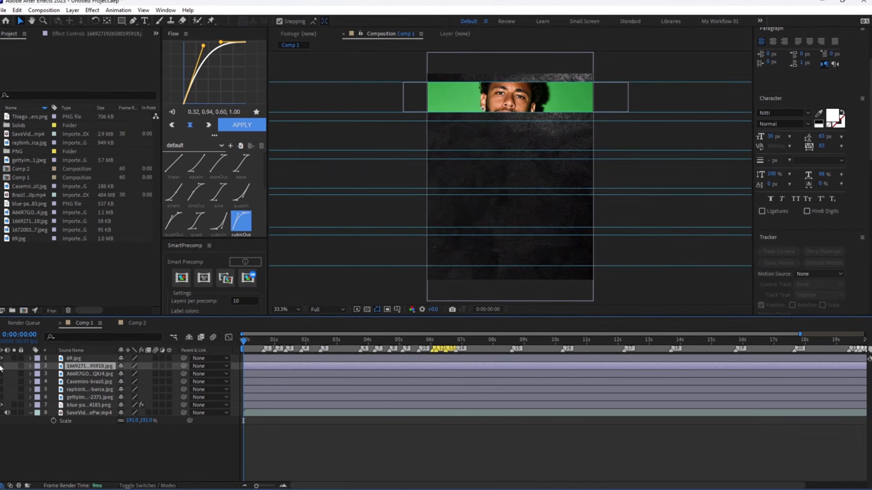
left_click(1, 367)
key("s")
left_click_drag(140, 377, 399, 379)
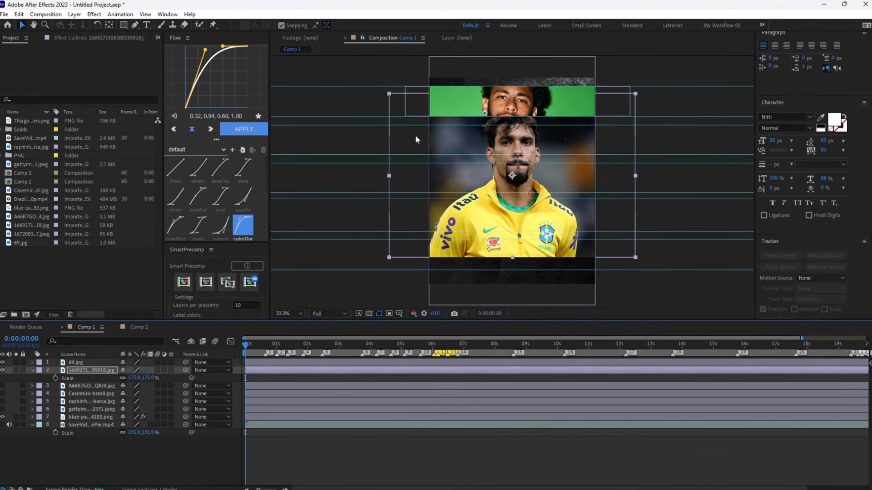
Scale the 1669271...95918.jpg layer to 188% and shift it slightly to the left.
left_click_drag(147, 377, 154, 379)
key("Left")
key("Left")
key("Left")
key("Left")
key("Left")
key("Left")
key("Left")
key("Left")
key("Left")
key("Left")
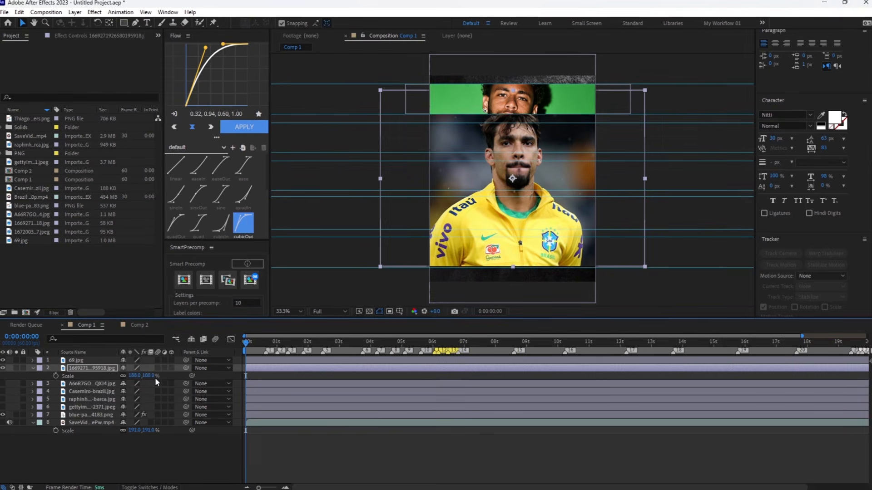
Mask the 1669271...95918.jpg layer to a full-width rectangular strip between the third and fourth guides from the top.
left_click(122, 25)
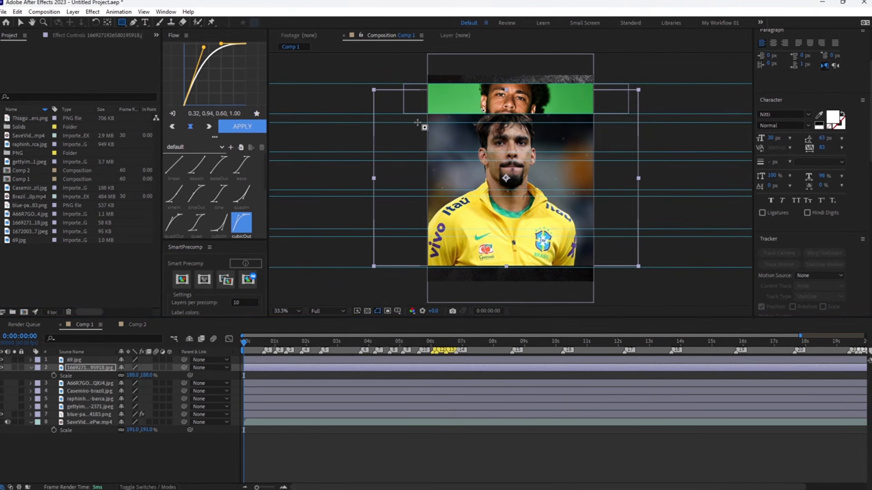
left_click_drag(418, 124, 594, 151)
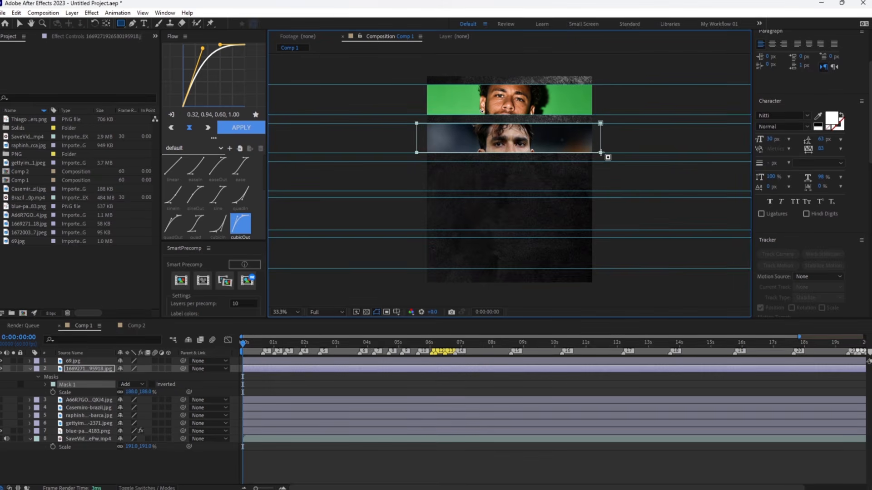
Show the A66R7GO...QXJ4.jpg layer, scale it to 45%, and move it down so the face sits below the second strip.
left_click(1, 400)
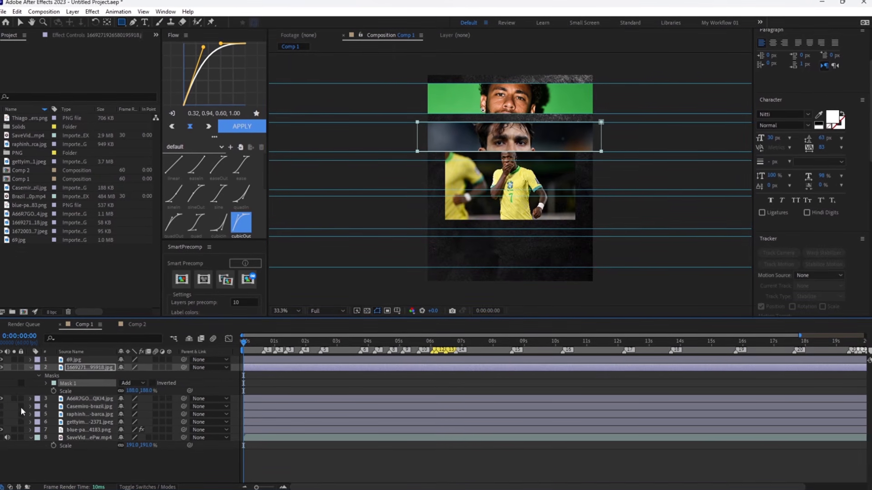
left_click(89, 398)
key("s")
left_click_drag(132, 406, 147, 413)
key("shift+Down")
key("shift+Down")
key("shift+Down")
key("shift+Down")
key("shift+Down")
key("shift+Down")
key("shift+Down")
key("shift+Down")
key("shift+Down")
key("shift+Down")
key("shift+Down")
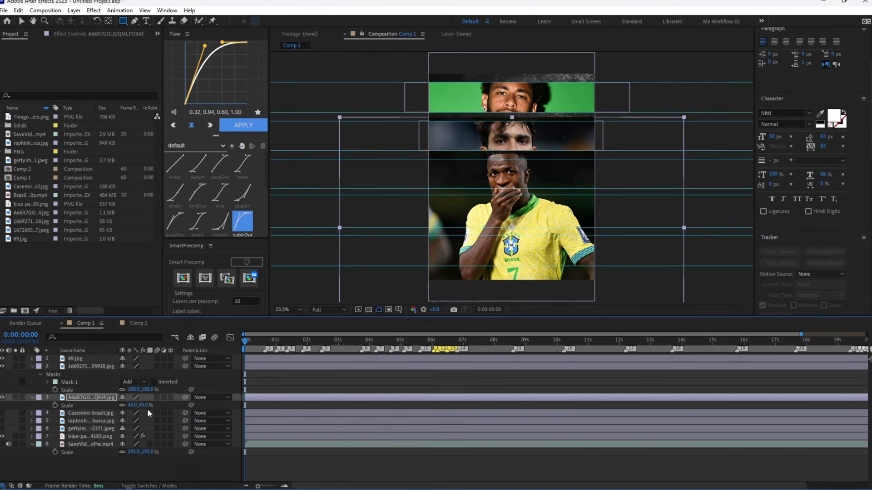
Mask the A66R7GO...QXJ4.jpg layer to a full-width rectangular strip between the fifth and sixth guides from the top.
left_click_drag(423, 159, 596, 189)
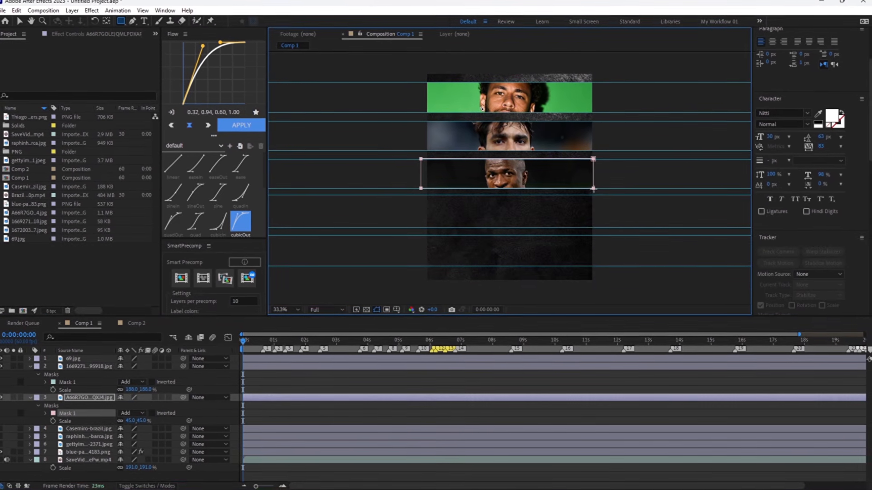
key("v")
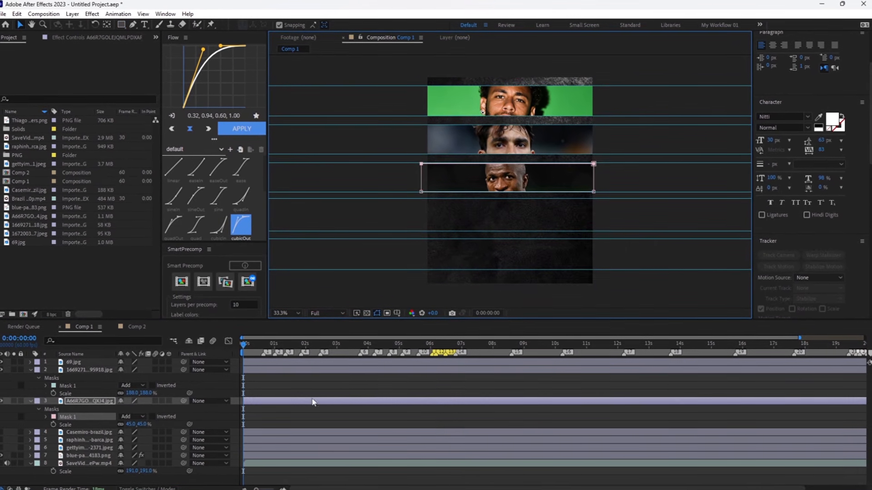
Show the Casemiro-brazil.jpg layer, scale it to 127%, and move it down in the frame.
left_click(90, 434)
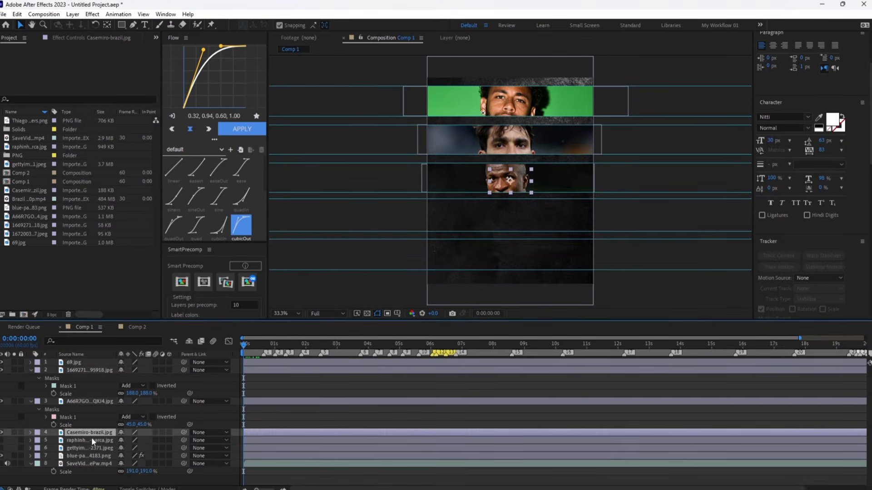
key("s")
key("shift+Down")
key("shift+Down")
key("shift+Down")
key("shift+Down")
key("shift+Down")
key("shift+Down")
key("shift+Down")
key("shift+Down")
key("shift+Down")
key("shift+Down")
key("shift+Down")
key("shift+Down")
key("shift+Down")
key("shift+Down")
key("shift+Down")
key("shift+Down")
key("shift+Down")
key("shift+Down")
key("shift+Down")
key("shift+Down")
left_click_drag(144, 440, 200, 445)
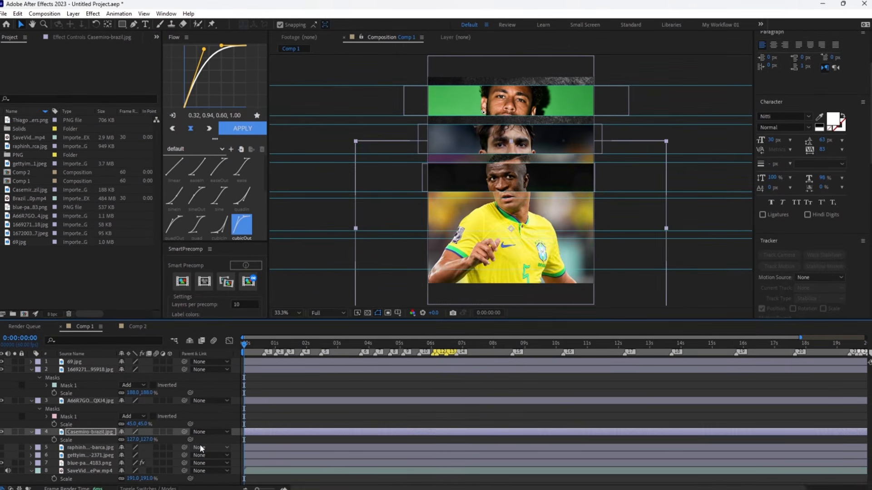
Move the Casemiro-brazil.jpg layer further down so the face sits below the third strip, and scale it to 139%.
key("shift+Down")
key("shift+Down")
key("shift+Down")
key("shift+Down")
key("shift+Down")
key("shift+Down")
key("shift+Down")
key("shift+Down")
key("shift+Down")
key("shift+Down")
key("shift+Down")
key("shift+Down")
key("shift+Down")
key("shift+Down")
key("shift+Down")
key("shift+Down")
key("shift+Down")
key("shift+Down")
key("shift+Down")
key("shift+Down")
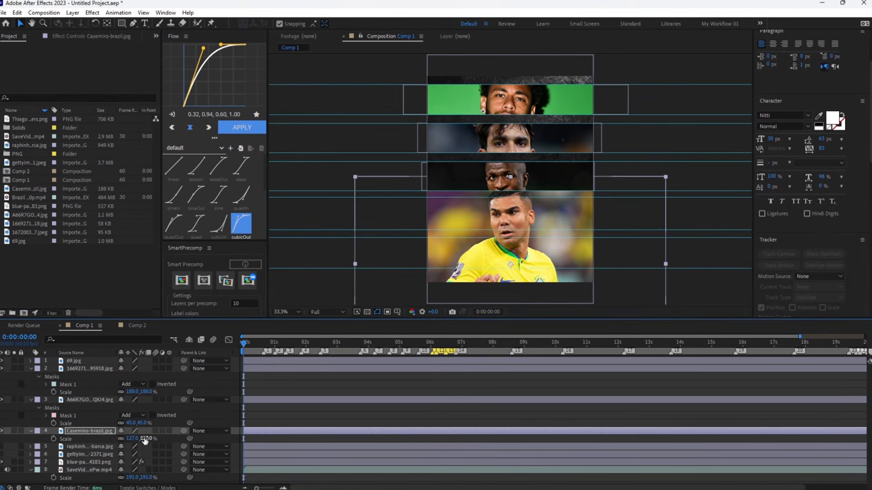
left_click_drag(145, 440, 154, 436)
Mask the Casemiro-brazil.jpg layer to a full-width rectangular strip between the seventh and eighth guides from the top.
key("q")
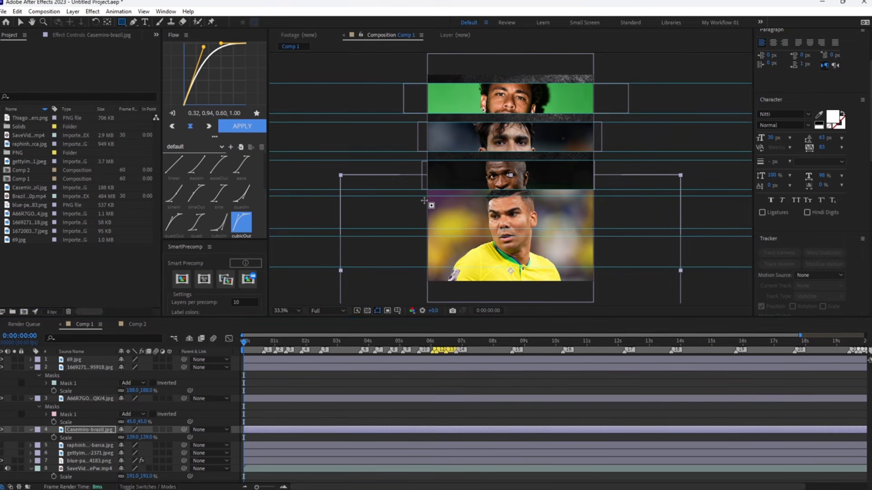
left_click_drag(418, 196, 600, 228)
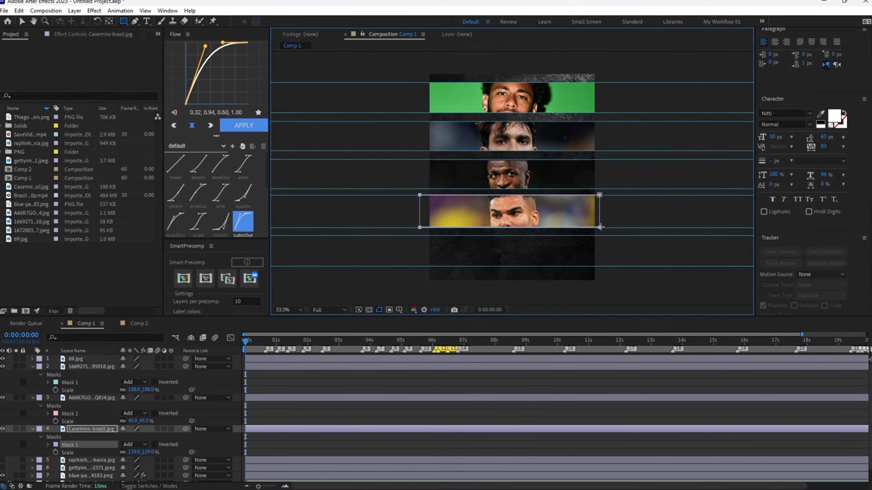
Show the raphinh...-barca.jpg layer and delete the gettyim...-2371.jpeg layer from Comp 1.
left_click(2, 463)
scroll(355, 410, "down", 2)
left_click(105, 457)
key("Delete")
Scale the raphinh...-barca.jpg layer to 48% and move it left and down so the face sits below the fourth strip.
left_click(89, 456)
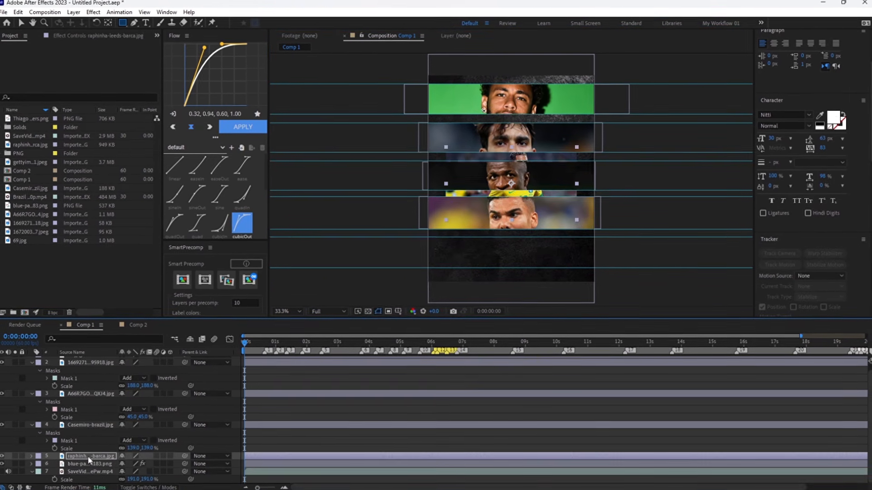
key("s")
mouse_move(131, 464)
left_mouse_down()
mouse_move(173, 468)
mouse_move(134, 463)
left_mouse_up()
key("shift+Left")
key("shift+Left")
key("shift+Left")
key("shift+Left")
key("shift+Left")
key("shift+Left")
key("shift+Left")
key("shift+Left")
key("shift+Left")
key("shift+Left")
key("shift+Left")
key("shift+Left")
key("shift+Left")
key("shift+Left")
key("shift+Left")
key("shift+Left")
key("shift+Left")
key("shift+Left")
key("shift+Left")
key("shift+Left")
key("shift+Up")
key("shift+Up")
key("shift+Up")
key("shift+Up")
key("shift+Up")
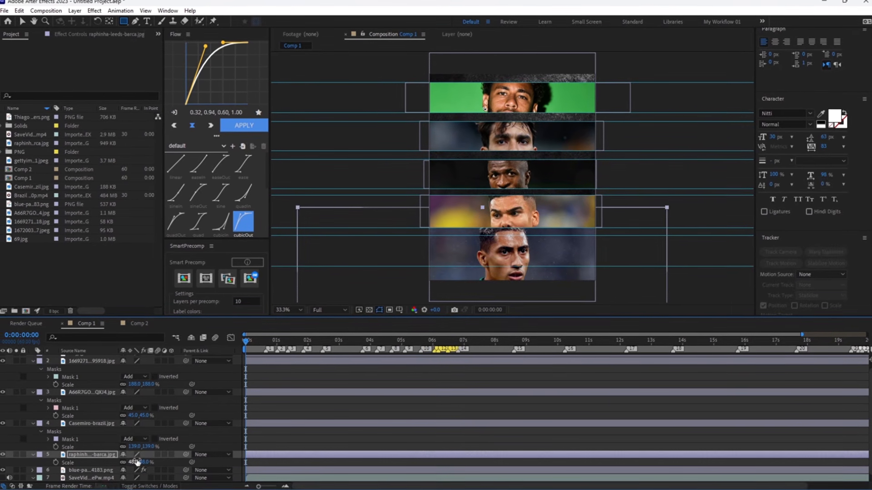
Shift the raphinh...-barca.jpg layer slightly right to center the face, and mask it to a strip between the two lowest guides.
key("shift+Right")
key("shift+Right")
key("shift+Right")
key("shift+Right")
key("shift+Right")
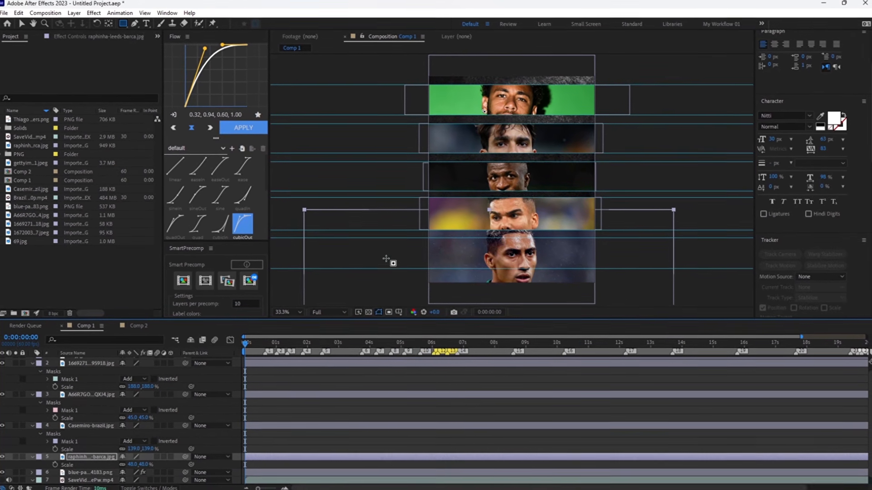
left_click_drag(416, 237, 601, 267)
Collapse the properties of all layers in Comp 1 and clear the selection.
left_click(76, 364)
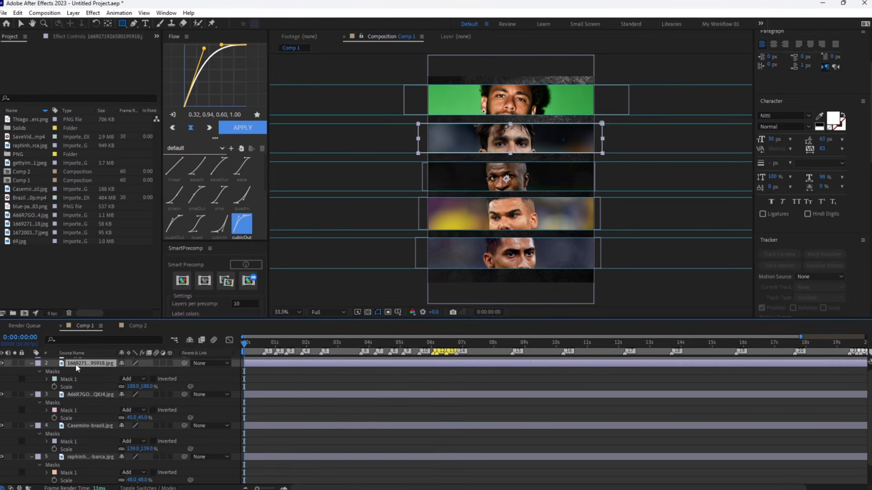
key("ctrl+a")
key("u")
left_click(282, 447)
Split the 69.jpg layer at marker 1 and delete the part before it.
mouse_move(244, 344)
left_mouse_down()
mouse_move(274, 343)
mouse_move(275, 366)
left_mouse_up()
left_click(263, 362)
key("ctrl+shift+d")
left_click(252, 368)
key("Delete")
Split the 1669271...95918.jpg layer at marker 2 and delete the part before it.
left_click(285, 368)
key("ctrl+shift+d")
left_click(272, 377)
key("Delete")
Split the A66R7GO...QXJ4.jpg layer at marker 3 and delete the part before it.
key("equal")
key("equal")
mouse_move(273, 341)
left_mouse_down()
mouse_move(323, 357)
mouse_move(383, 346)
left_mouse_up()
left_click(315, 375)
key("ctrl+shift+d")
left_click(309, 384)
key("Delete")
Split the Casemiro-brazil.jpg layer at marker 4 and delete the part before it.
left_click(388, 384)
key("ctrl+shift+d")
left_click(376, 392)
key("Delete")
Split the raphinh...-barca.jpg layer at marker 5 and delete the part before it.
left_click_drag(445, 343, 619, 345)
left_click(453, 392)
key("ctrl+shift+d")
key("Delete")
Cut the blue-pa...4183.png background layer at 0:00:03:45, remove the earlier part, and extend its start back to 0:00:02:41.
left_click(393, 399)
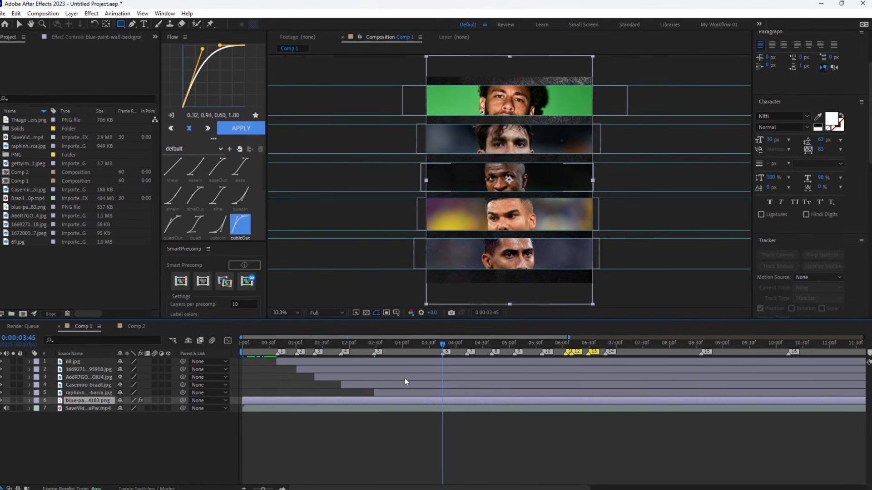
key("ctrl+shift+d")
left_click(405, 393)
key("Delete")
left_click_drag(442, 344, 384, 345)
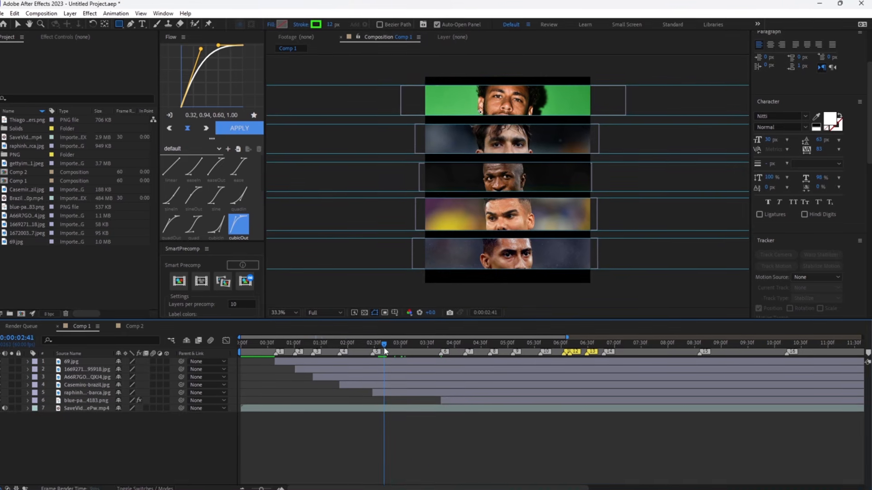
left_click_drag(442, 401, 385, 401)
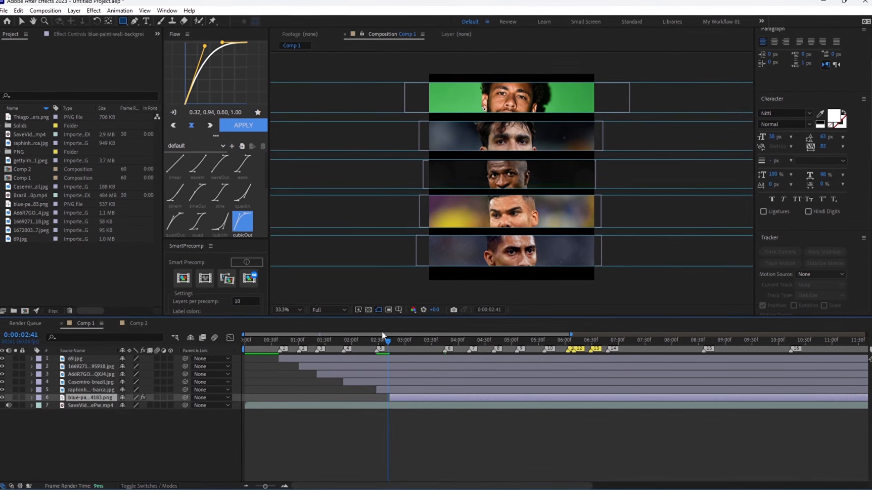
Preview Comp 1 from the beginning to check the timing of the strips and background.
key("Home")
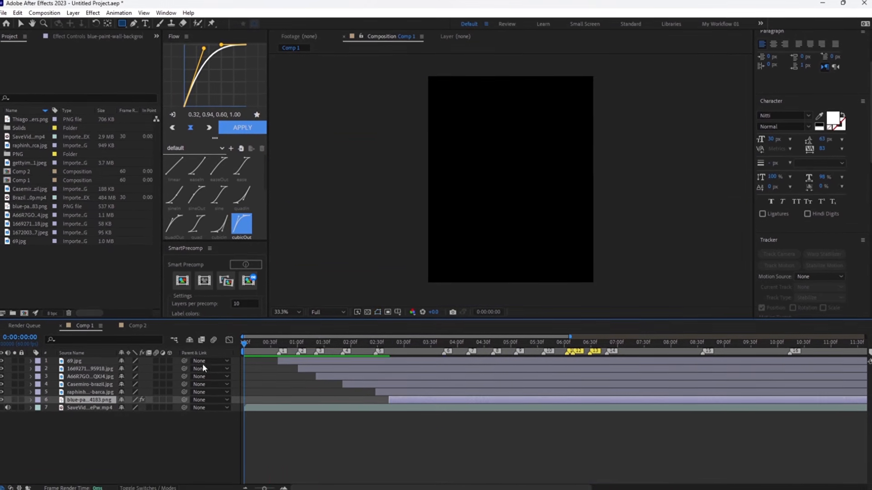
key("space")
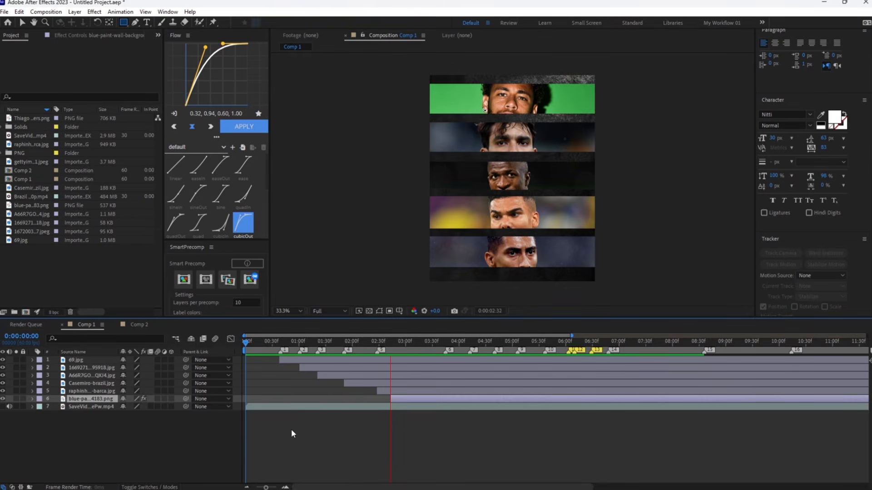
key("space")
Extend the start of the blue-pa...4183.png background layer to the beginning of Comp 1 and preview the sequence.
left_click_drag(391, 399, 231, 416)
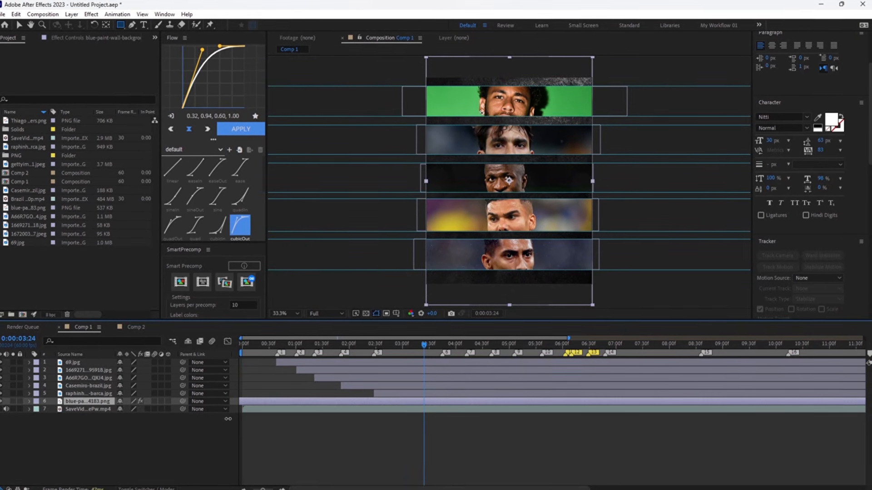
left_click(300, 435)
left_click_drag(277, 344, 197, 345)
key("space")
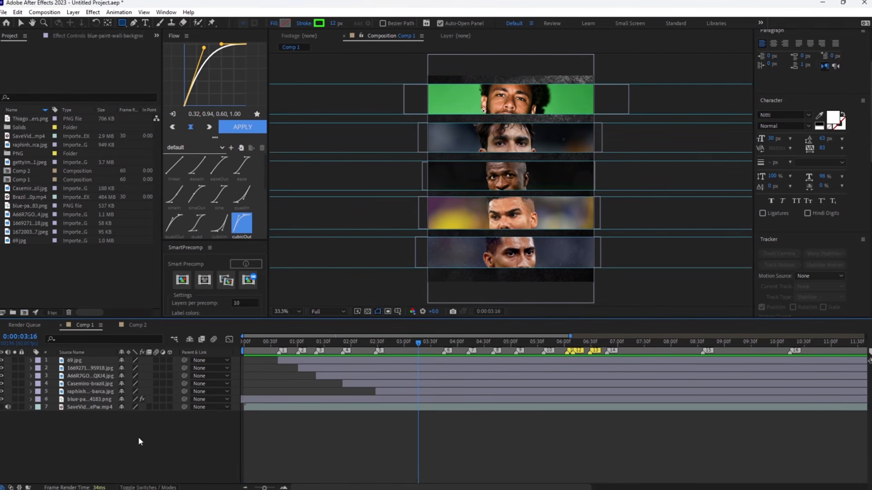
Add a new adjustment layer above all layers in Comp 1.
right_click(138, 436)
mouse_move(164, 273)
left_click(308, 402)
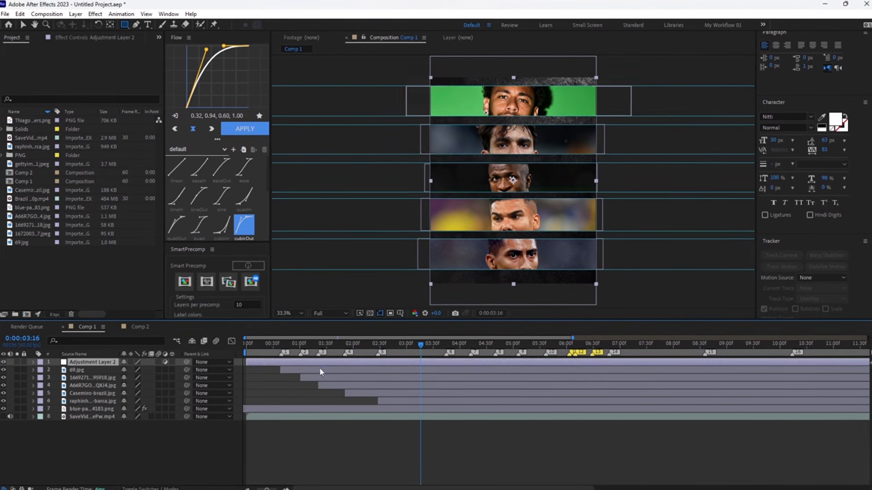
Apply the CC Vignette effect to Adjustment Layer 2.
left_click_drag(421, 345, 265, 384)
key("ctrl+space")
type("cc")
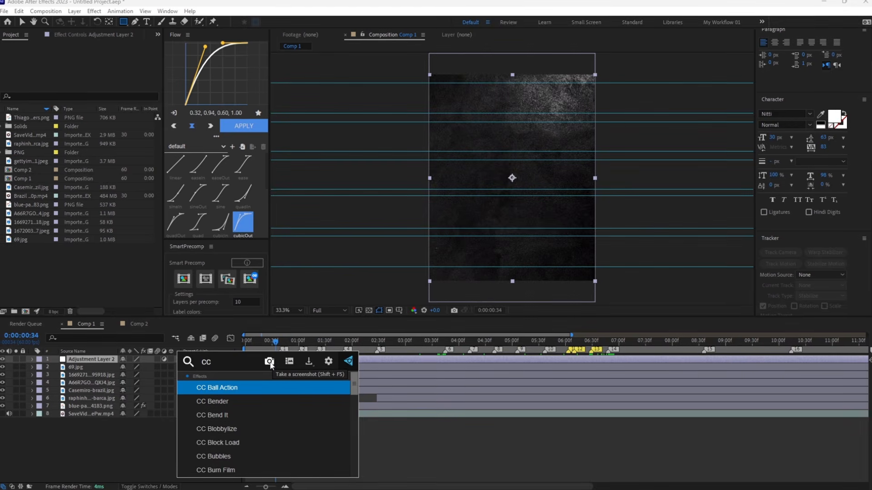
type(" vi")
left_click(223, 388)
Set the CC Vignette Amount on the adjustment layer to 40.
left_click(345, 350)
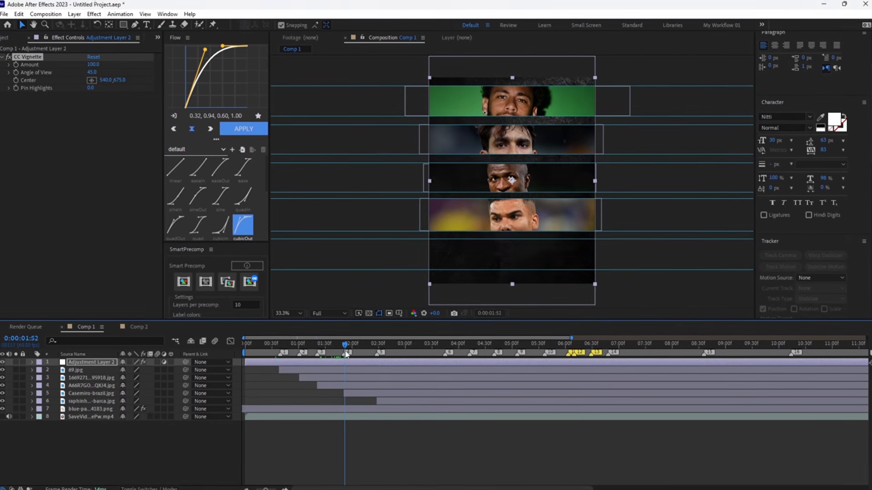
left_click_drag(345, 350, 375, 367)
left_click(93, 64)
type("4")
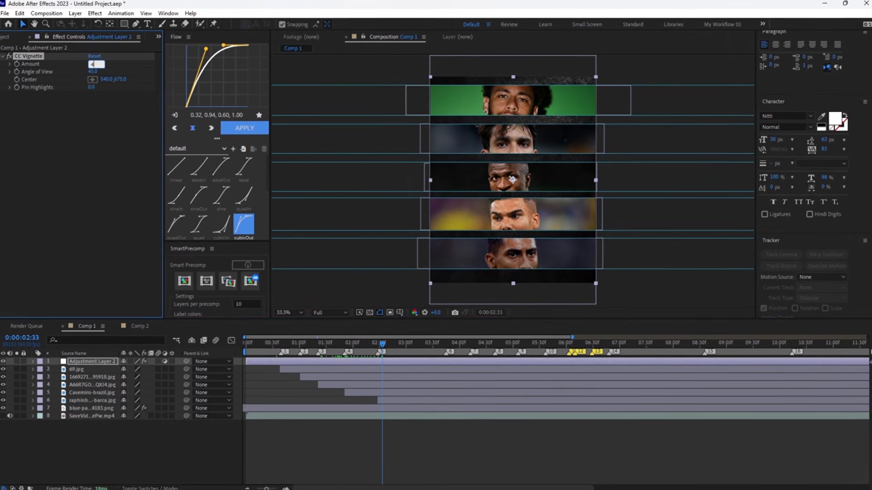
type("0")
key("Return")
Apply the Noise effect to Adjustment Layer 2 with the amount of noise at 2%.
key("ctrl+space")
type("no")
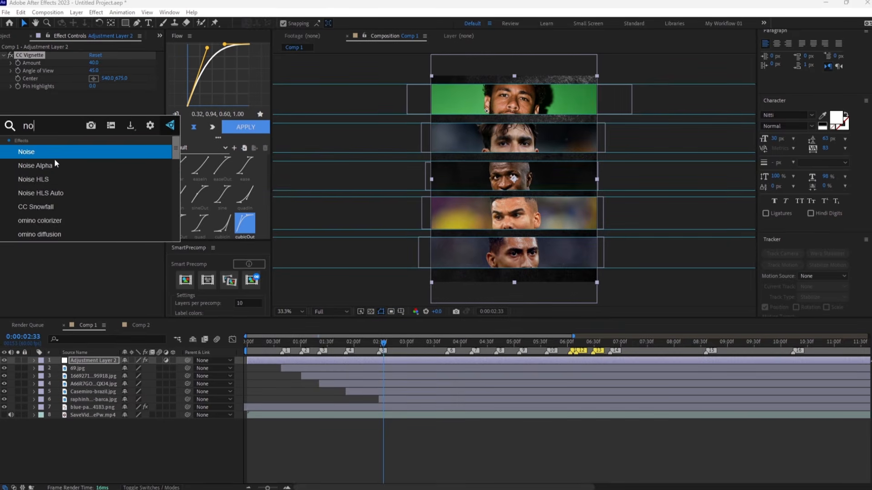
key("Return")
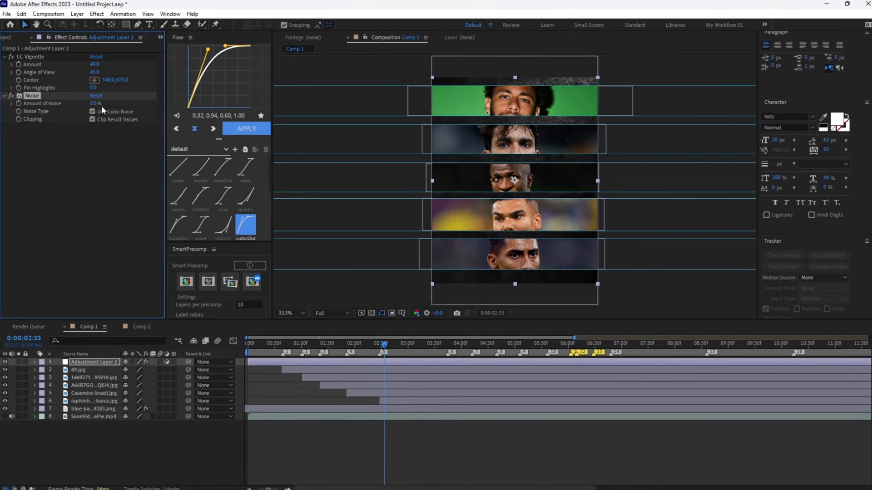
Set the noise amount on the blue-pa...4183.png background layer to 2% and collapse its effect settings.
left_click(82, 407)
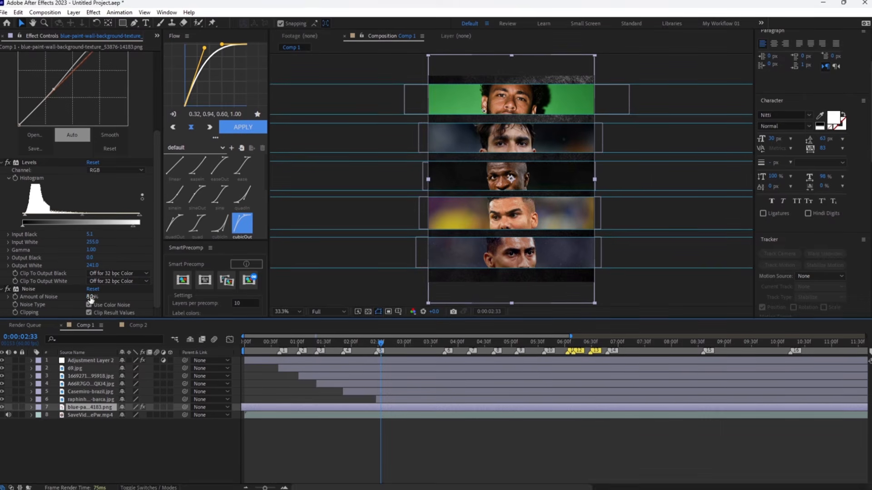
left_click(90, 299)
type("2")
key("Return")
left_click(1, 289)
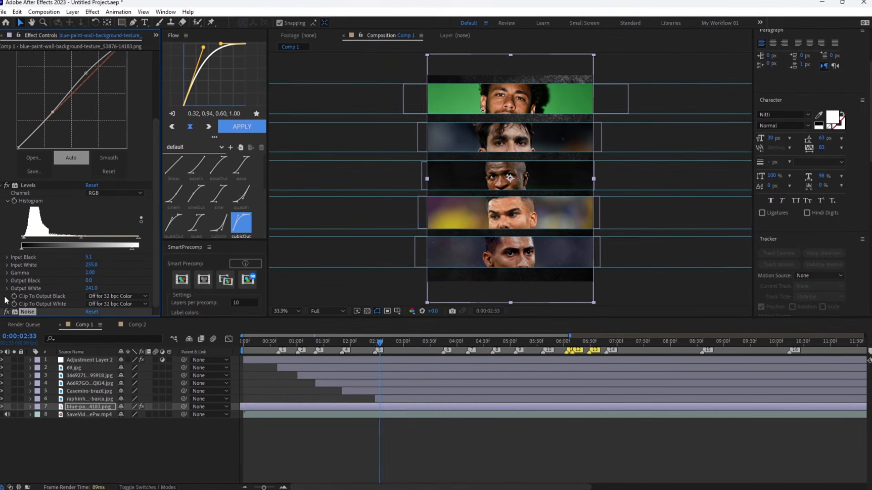
left_click(29, 185, "ctrl")
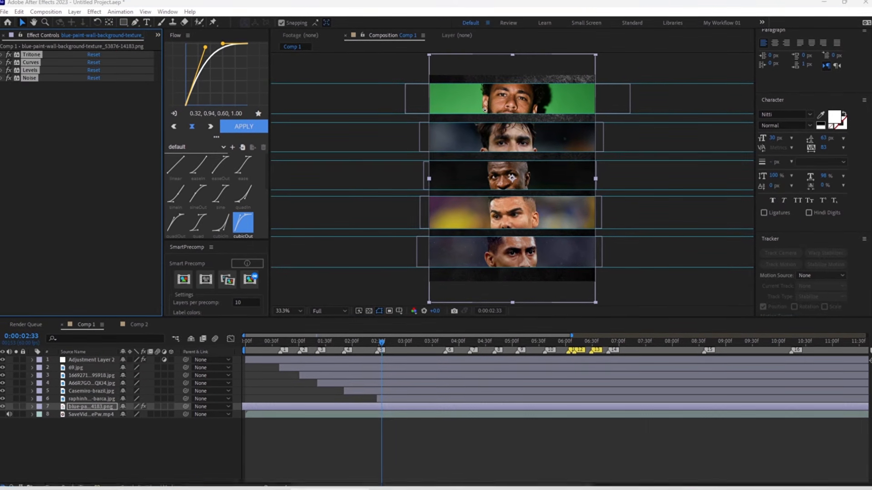
Apply Hue/Saturation to Adjustment Layer 2 and lower the Master Saturation to -40.
left_click(97, 356)
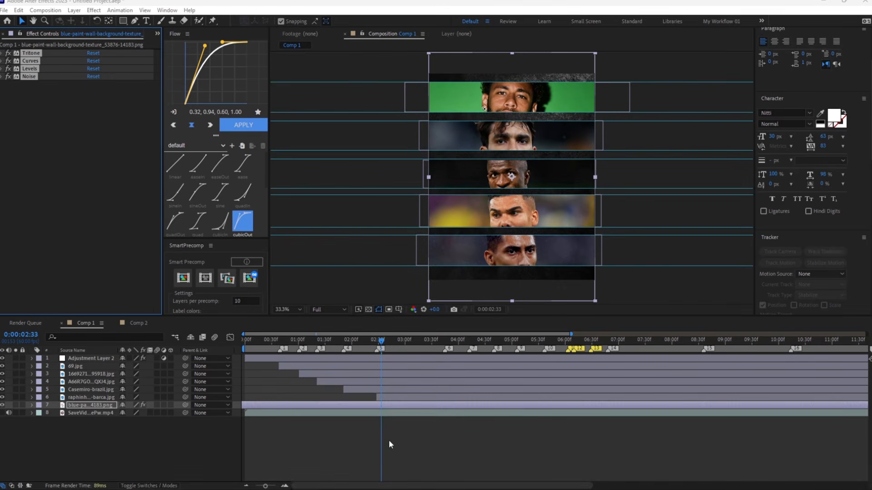
left_click(366, 344)
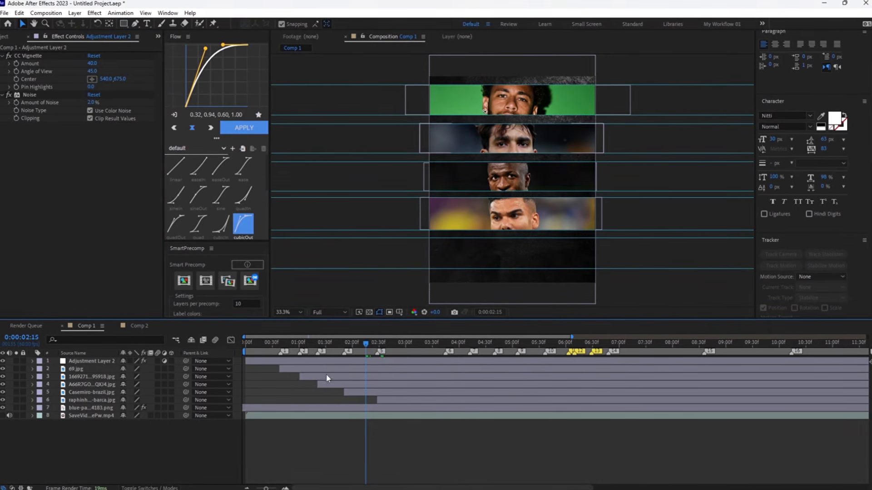
left_click(329, 361)
key("ctrl+space")
type("hue")
key("Return")
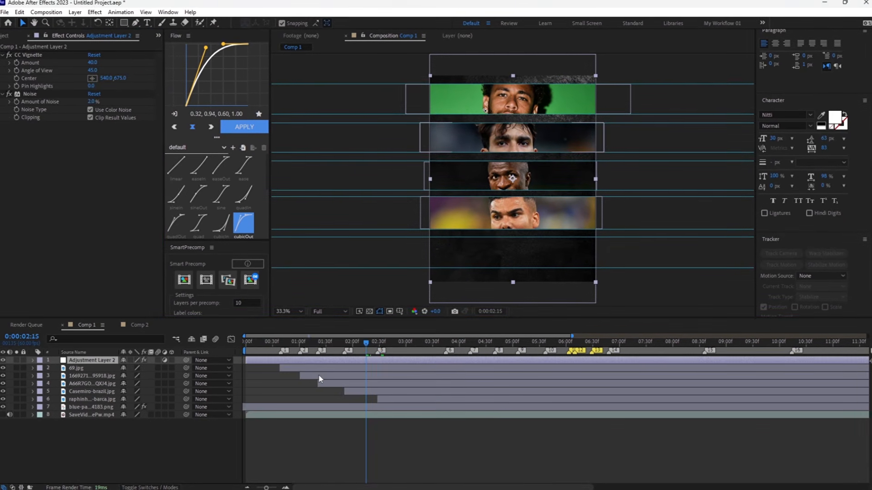
mouse_move(68, 208)
left_mouse_down()
mouse_move(44, 208)
mouse_move(58, 214)
left_mouse_up()
left_click_drag(56, 213, 57, 216)
Apply Curves to Adjustment Layer 2 and shape a slight S-curve that lifts the highlights and darkens the shadows.
key("ctrl+space")
type("cu")
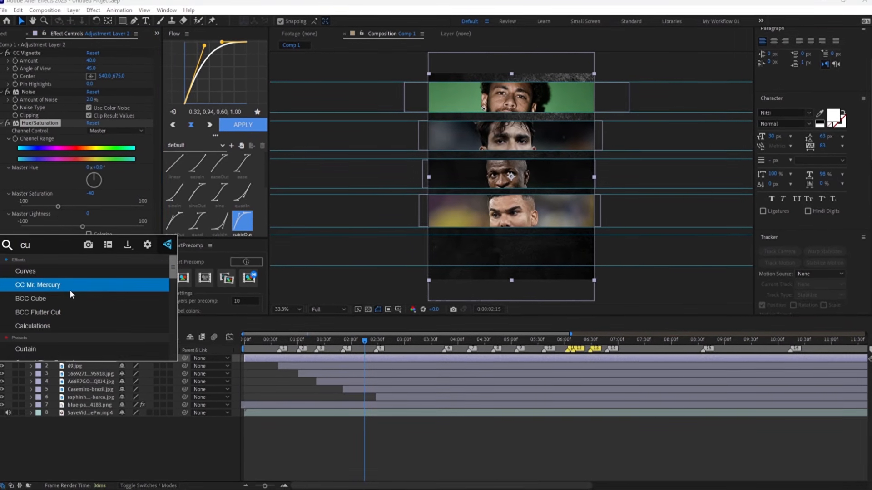
left_click(62, 274)
left_click_drag(76, 224, 75, 221)
left_click_drag(50, 253, 54, 254)
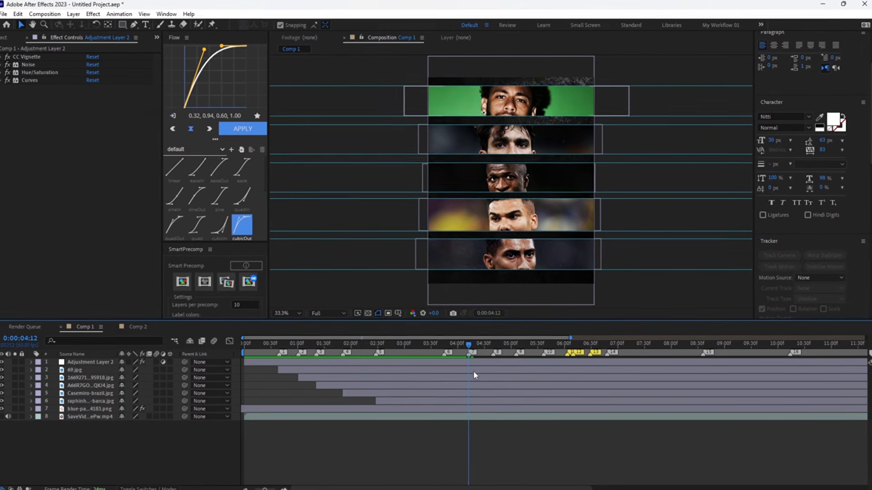
Split the 69.jpg strip at 0:00:04:12 and the raphinh...barca.jpg strip at 0:00:04:40, deleting the part after each cut.
left_click(473, 371)
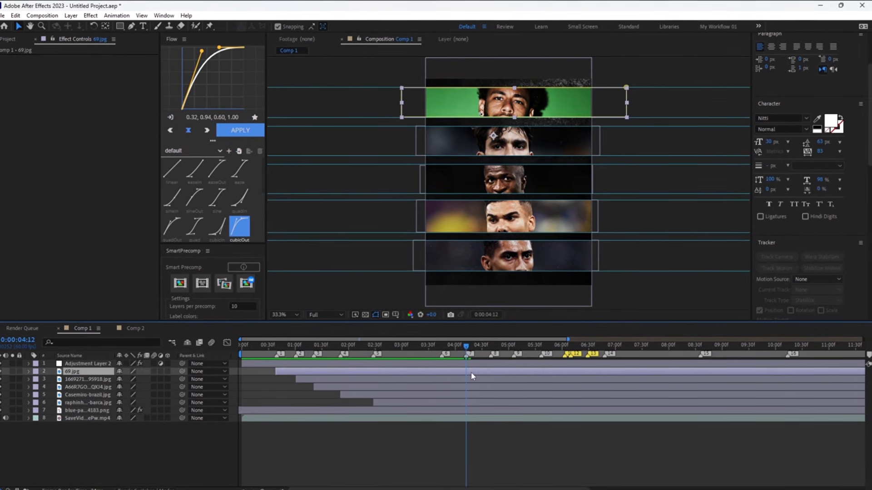
key("ctrl+shift+d")
key("Delete")
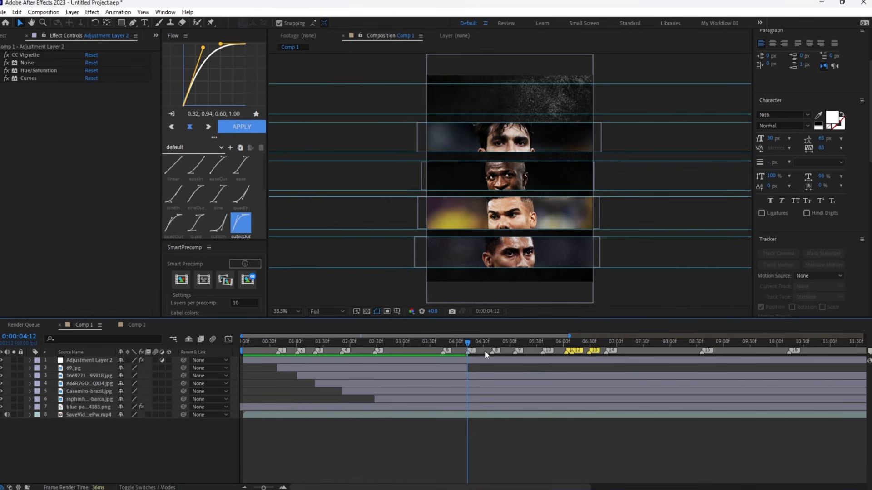
left_click(489, 352)
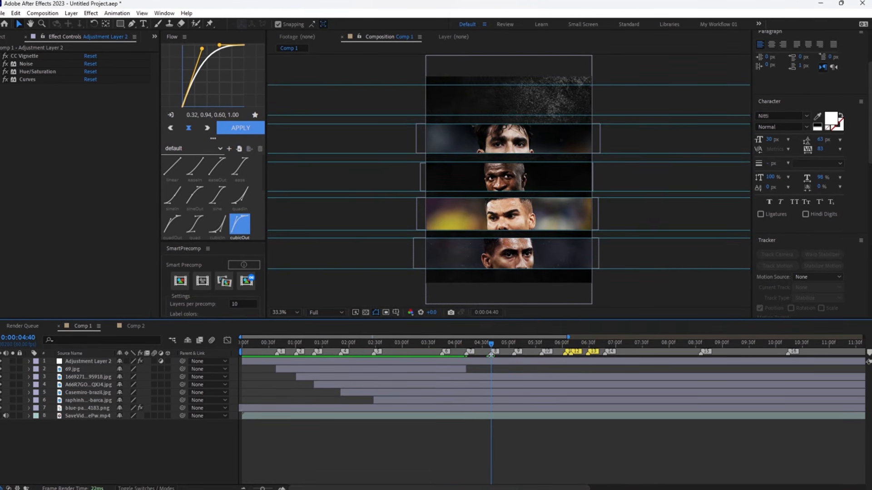
left_click(497, 402)
key("ctrl+shift+d")
key("Delete")
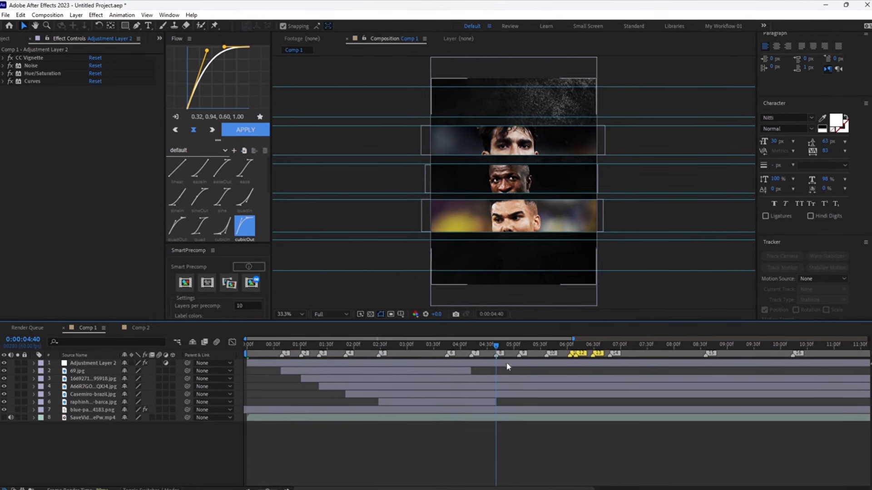
Split the 1669271...95918.jpg strip at 0:00:05:06 and the A66R7GO...QXJ4.jpg strip at 0:00:05:37, deleting the part after each cut.
left_click_drag(508, 354, 517, 356)
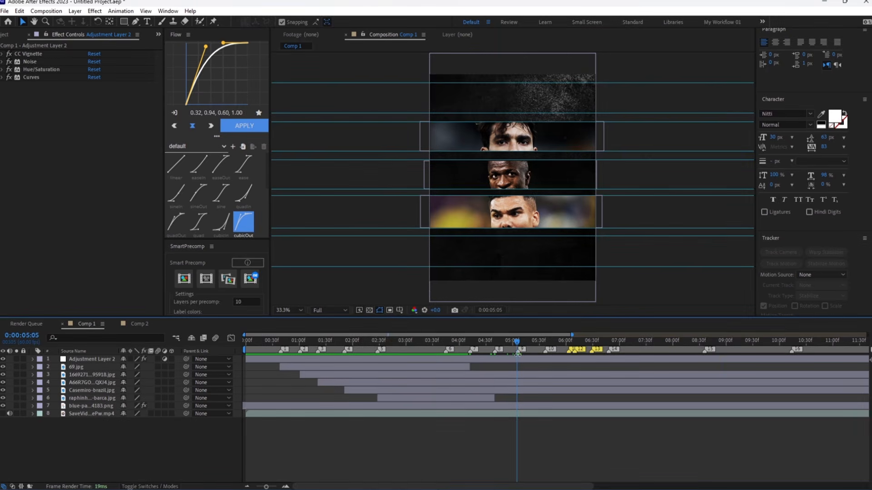
left_click(521, 373)
key("ctrl+shift+d")
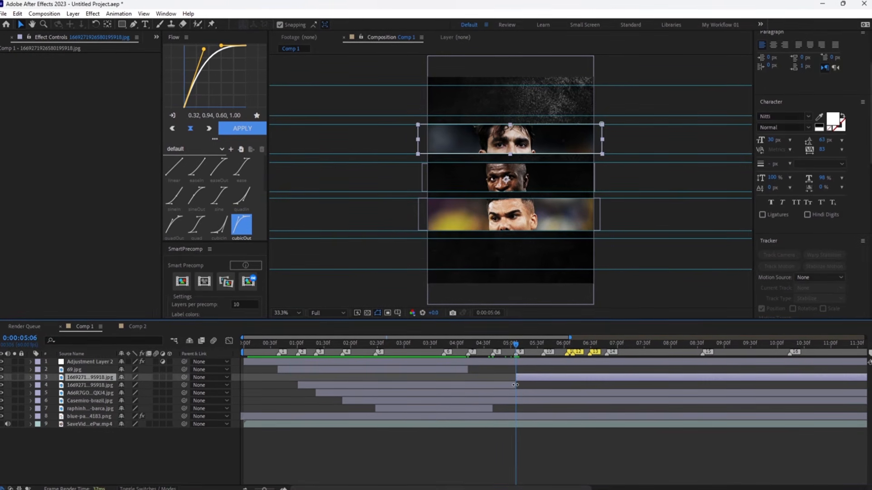
key("Delete")
left_click_drag(517, 385, 544, 385)
left_click(541, 383)
key("ctrl+shift+d")
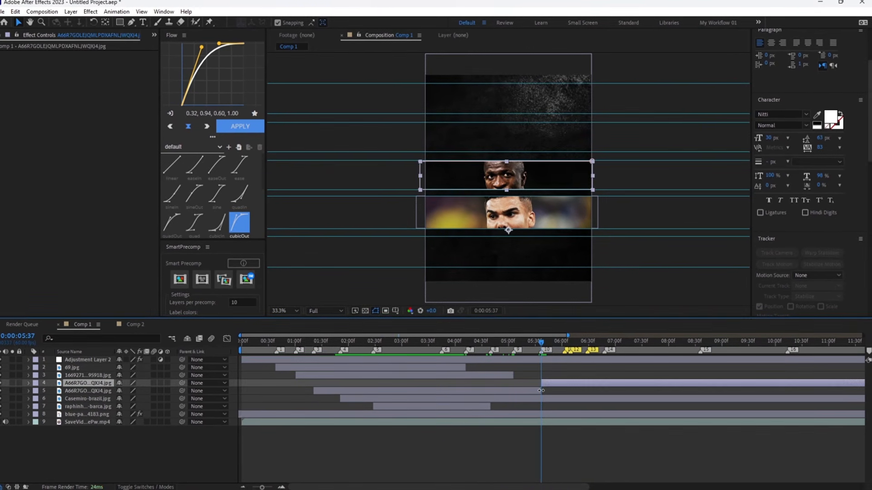
key("Delete")
Split the Casemiro-brazil.jpg strip at 0:00:06:03, delete its later part, and preview Comp 1 from the beginning.
left_click_drag(559, 344, 566, 348)
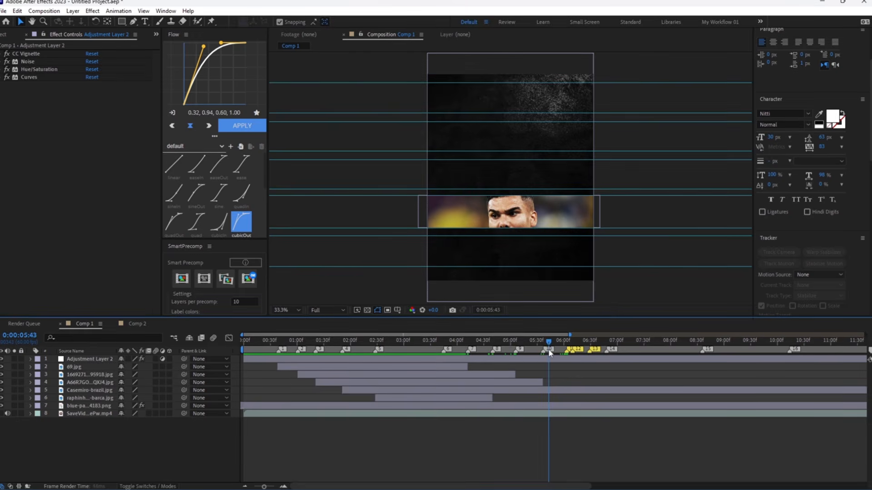
left_click(571, 388)
key("ctrl+shift+d")
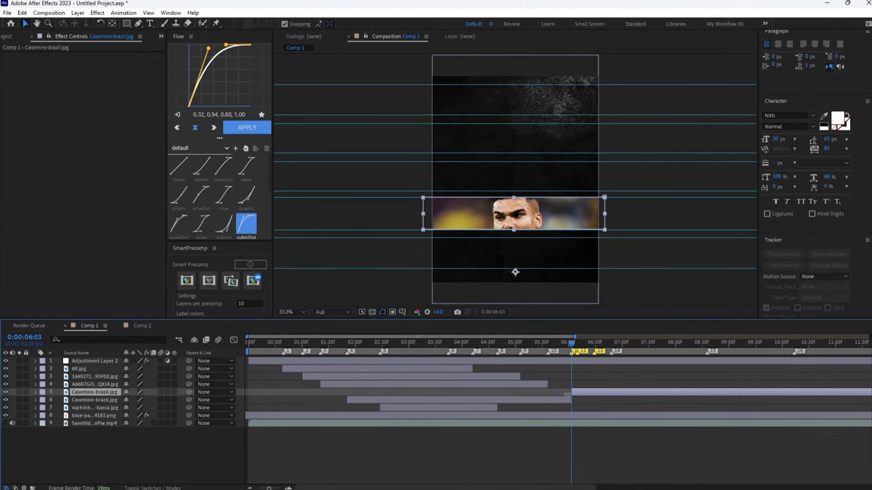
key("Delete")
key("Home")
key("space")
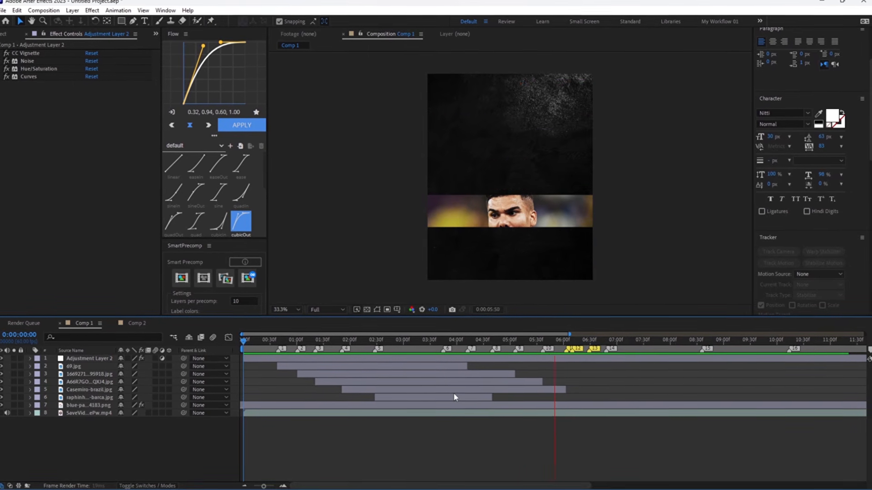
Cut "WORLD CUP" out of the Comp 2 text layer and paste it as a new text layer in Comp 1.
left_click_drag(286, 350, 280, 351)
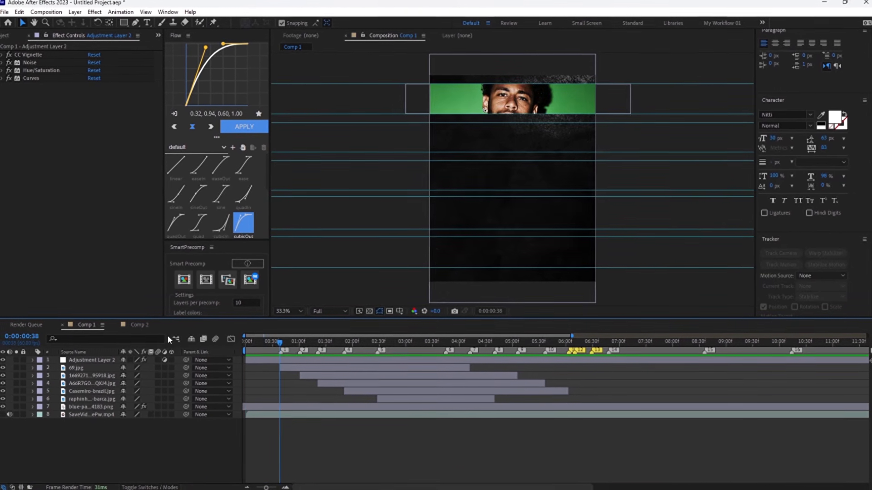
left_click(138, 326)
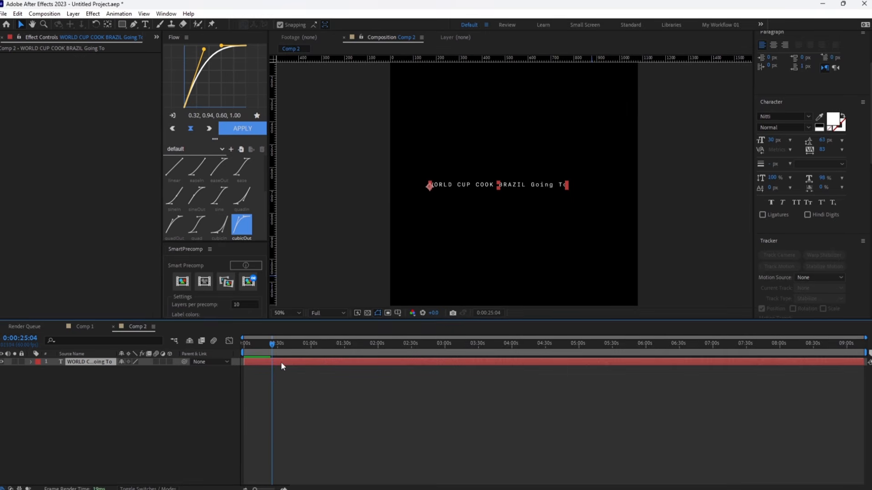
double_click(281, 363)
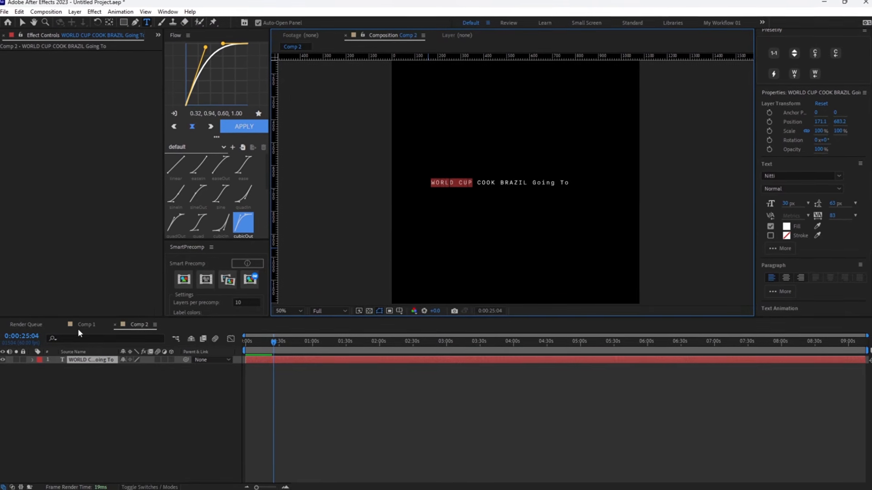
left_click(81, 326)
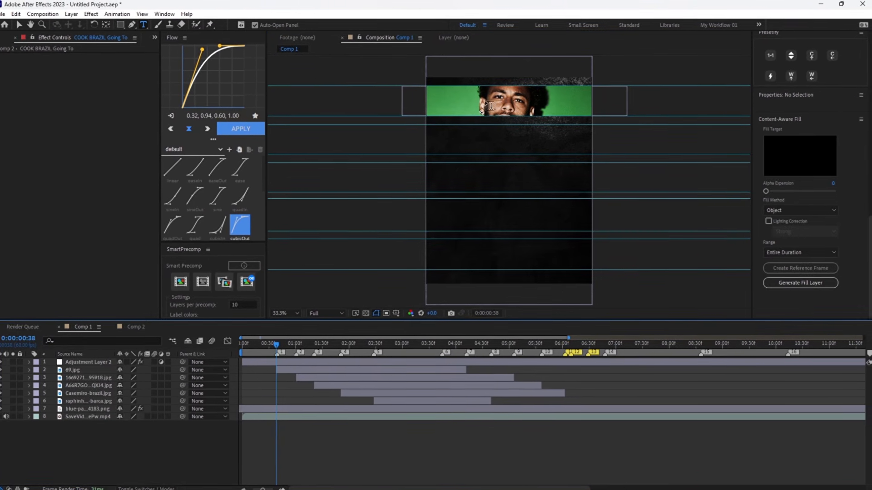
left_click(505, 129)
key("ctrl+v")
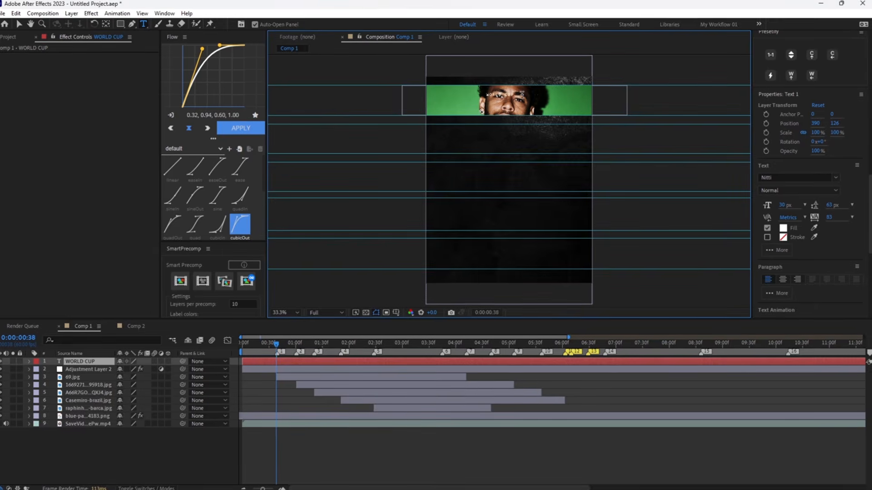
Set the WORLD CUP text to the YOU font at 84 px.
left_click(786, 176)
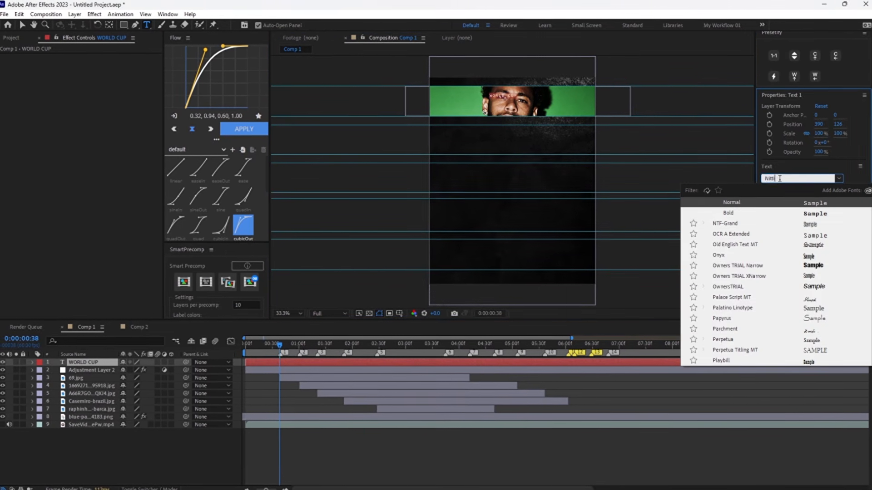
key("ctrl+a")
type("you")
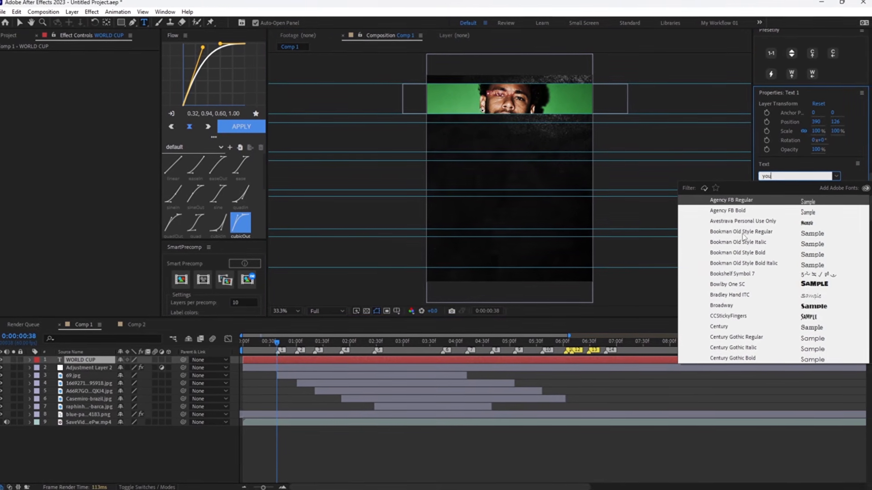
left_click(805, 201)
left_click_drag(784, 204, 815, 211)
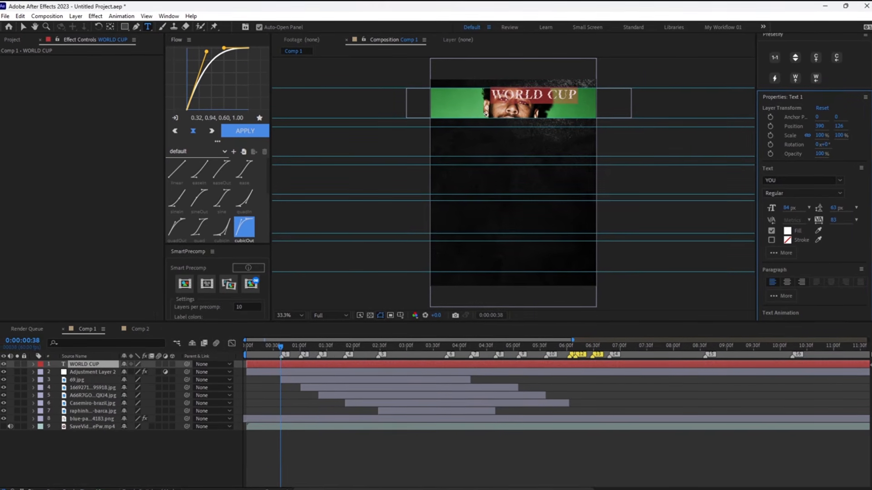
Centre the WORLD CUP text horizontally in the composition and nudge it down onto the middle of the green strip.
scroll(862, 86, "up", 15)
left_click(780, 61)
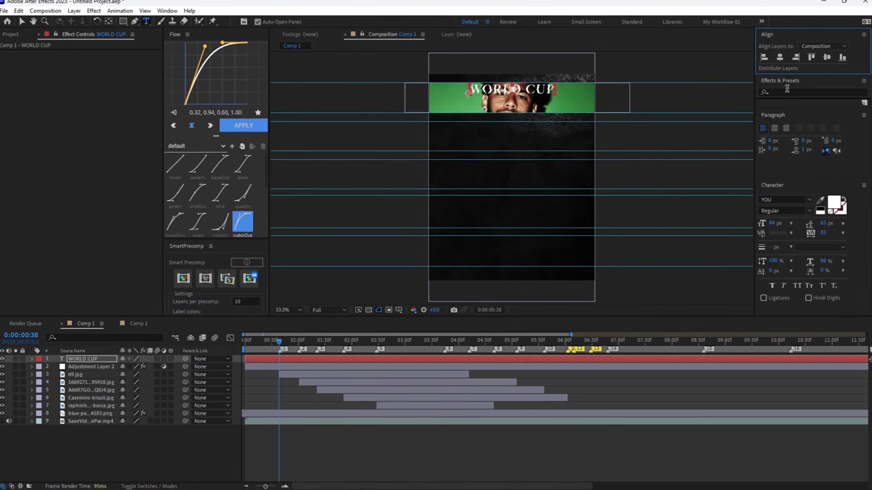
key("shift+Down")
key("shift+Down")
key("shift+Down")
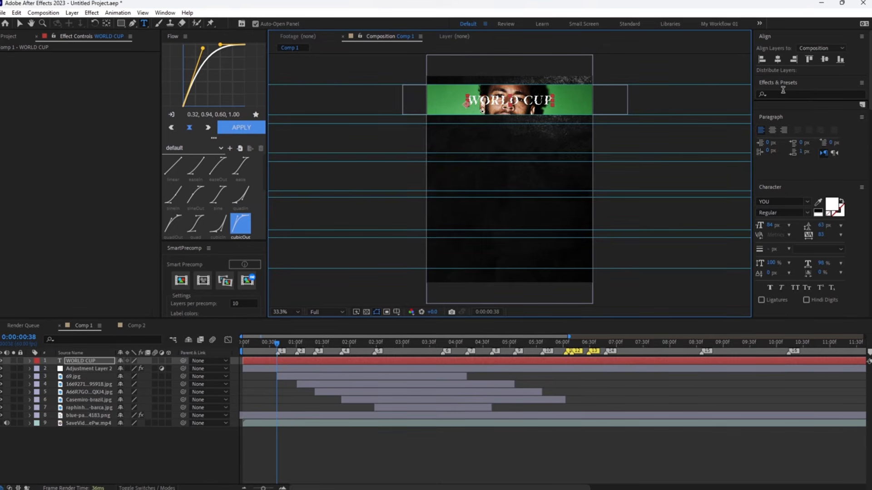
Set the WORLD CUP text's fill colour to yellow F2E016.
left_click(830, 206)
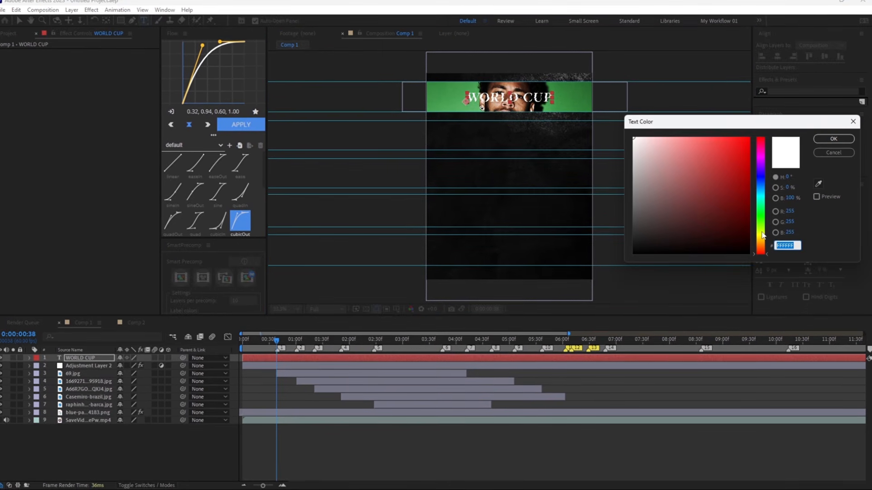
left_click(759, 237)
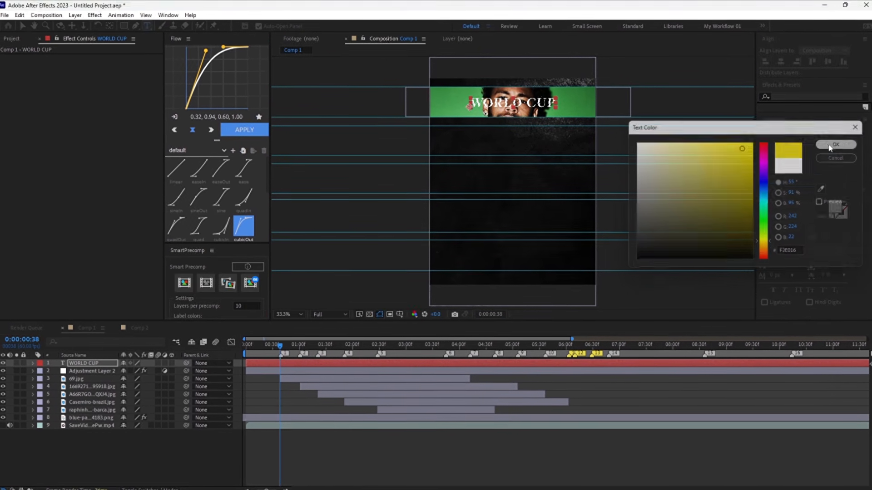
left_click(837, 143)
Apply Deep Glow to the WORLD CUP text with an exposure of 0.2 and a radius of 260.
key("ctrl+space")
type("de")
left_click(366, 406)
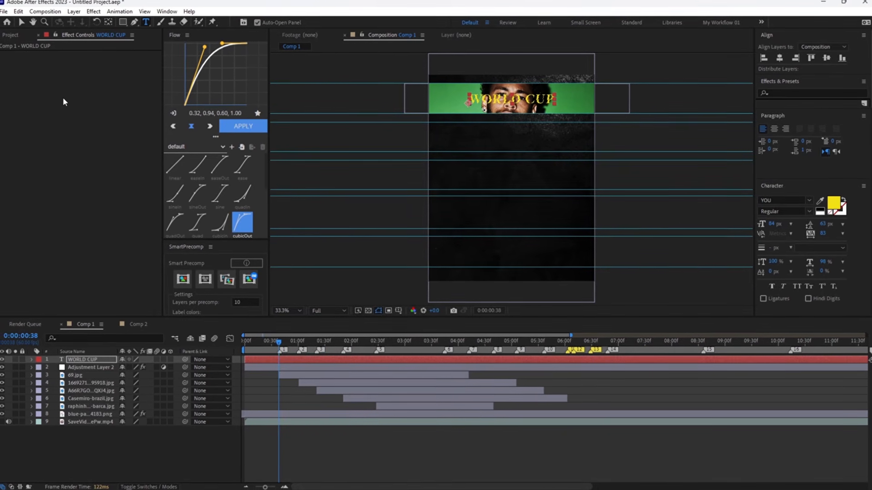
left_click(89, 79)
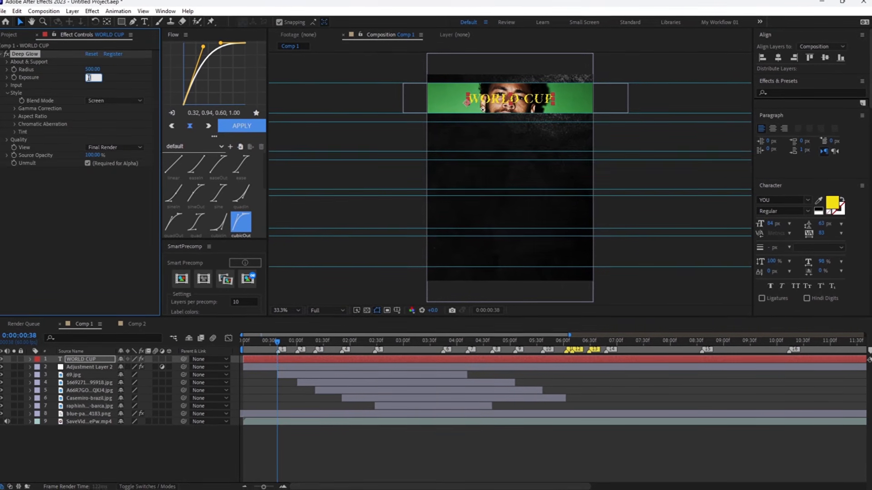
type("0.2")
key("Return")
left_click(92, 72)
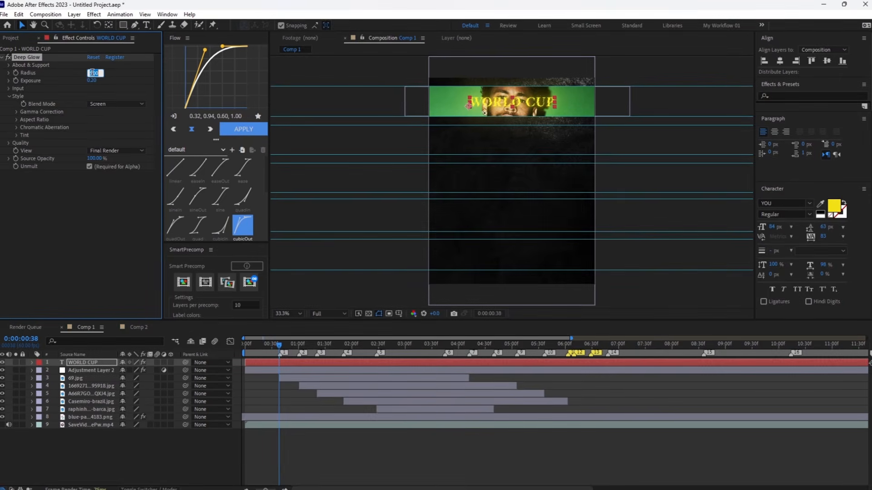
type("260.")
key("Return")
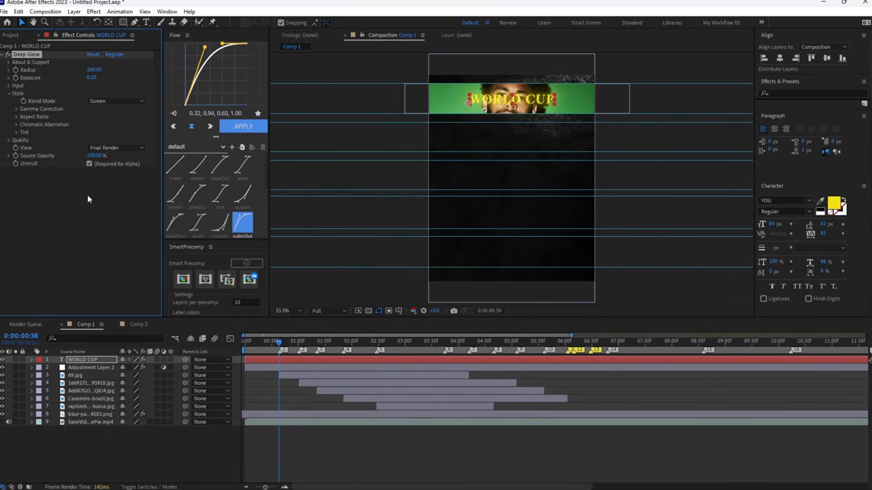
Add a Drop Shadow to the WORLD CUP text and set its opacity to 75%.
key("ctrl+space")
type("dr")
left_click(53, 224)
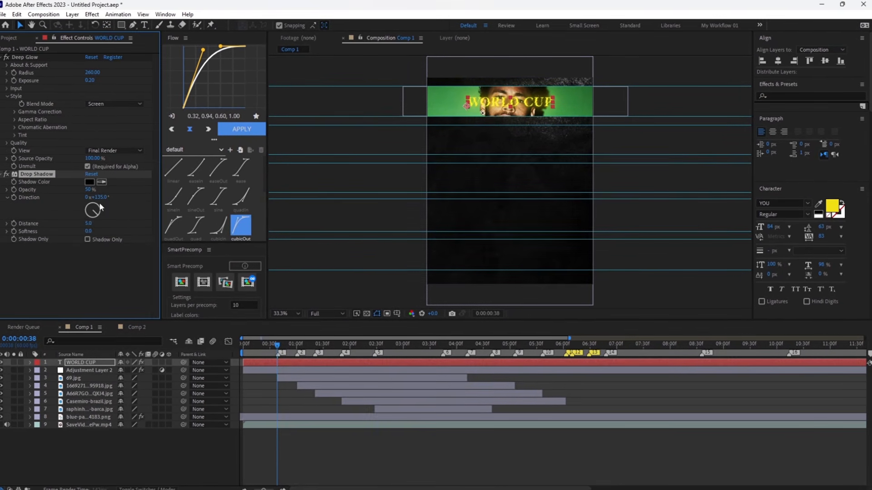
left_click(94, 190)
type("75")
key("Return")
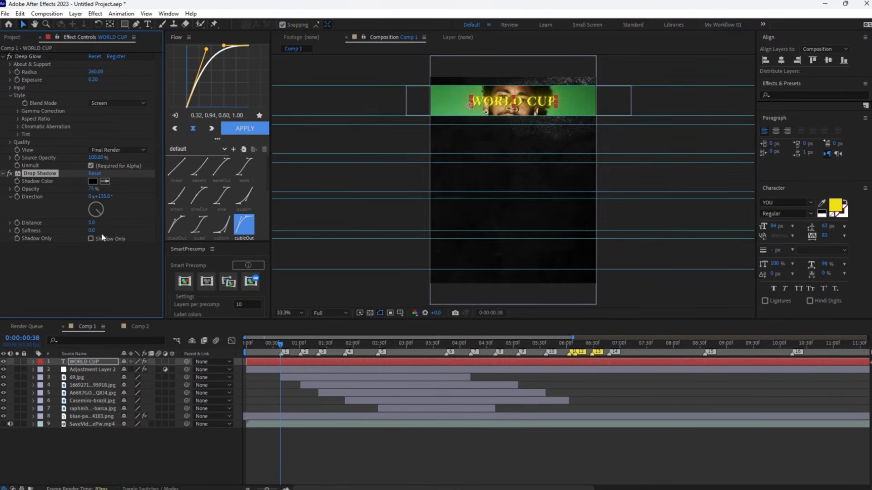
left_click(92, 229)
type("25")
key("Return")
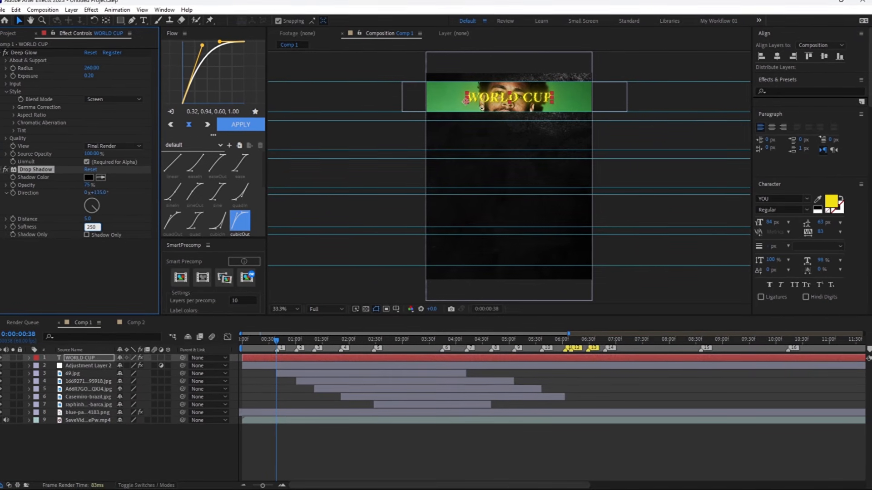
key("ctrl+z")
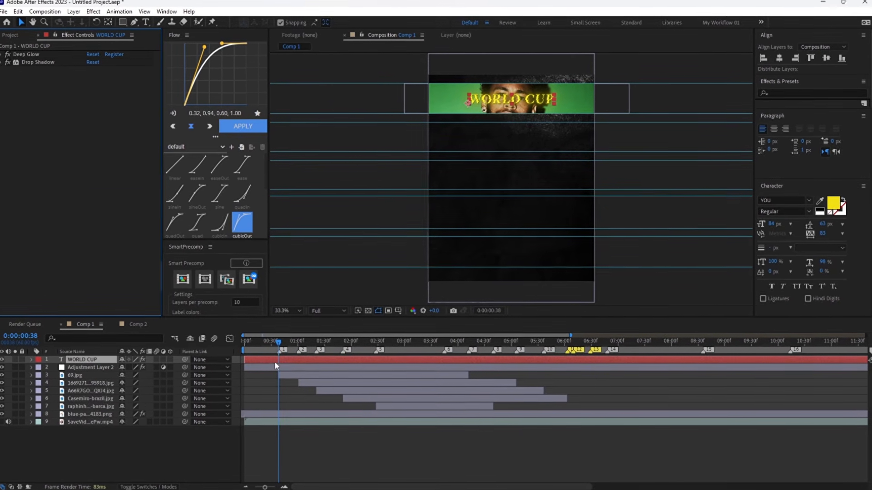
Remove the part of the WORLD CUP text layer before 0:00:00:38 so it starts at marker 1.
left_click(270, 368)
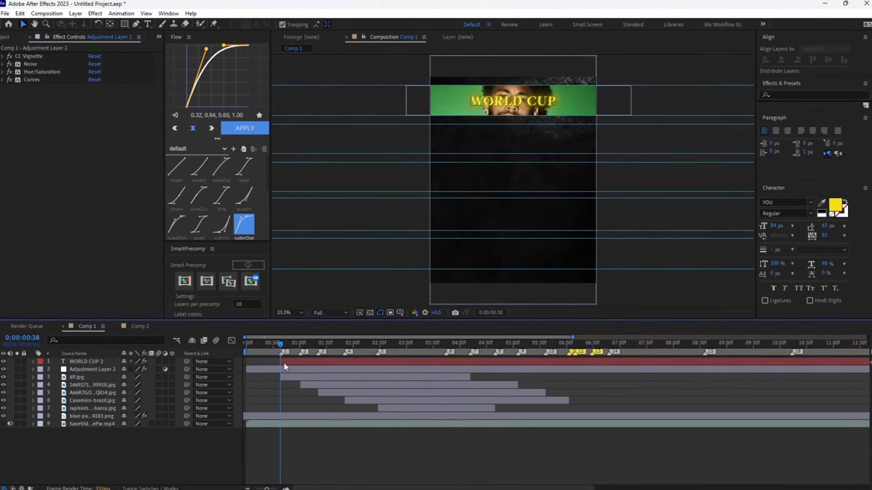
left_click(297, 362)
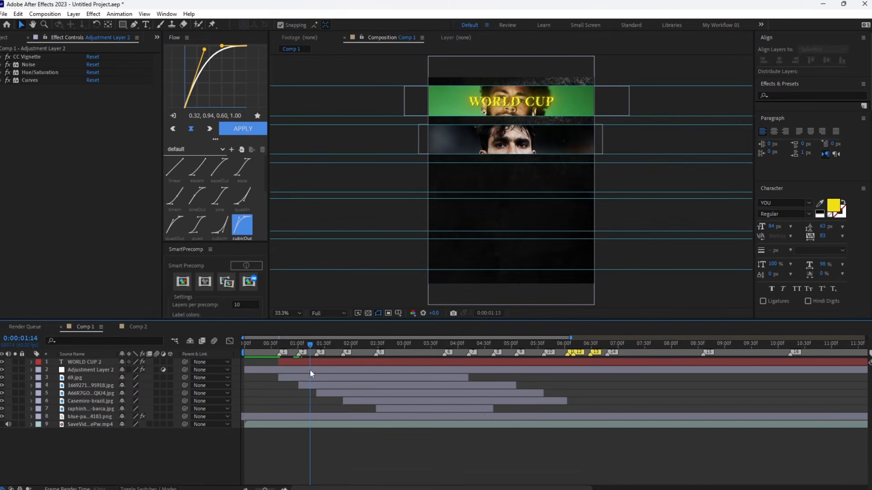
Duplicate the WORLD CUP text layer and change the copy's text to COOK.
key("ctrl+d")
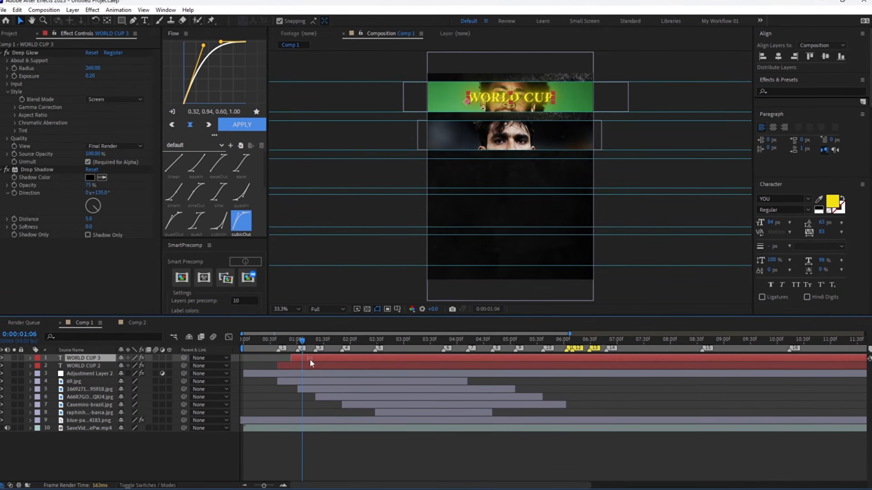
key("ctrl+t")
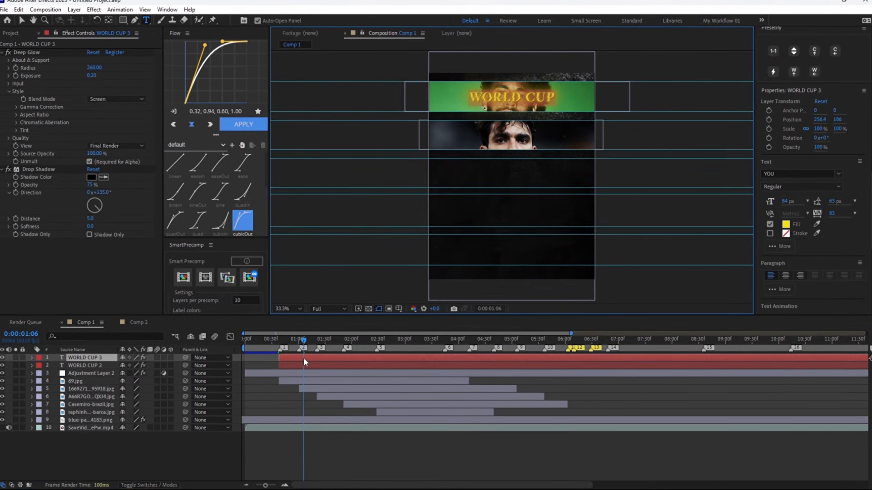
type("COOK")
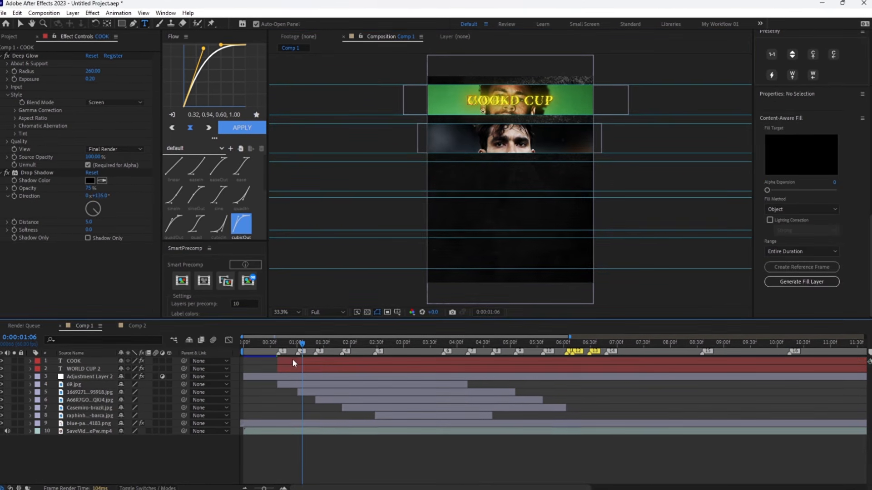
Move the COOK text down onto the second photo strip and centre it horizontally in the composition.
left_click(293, 361)
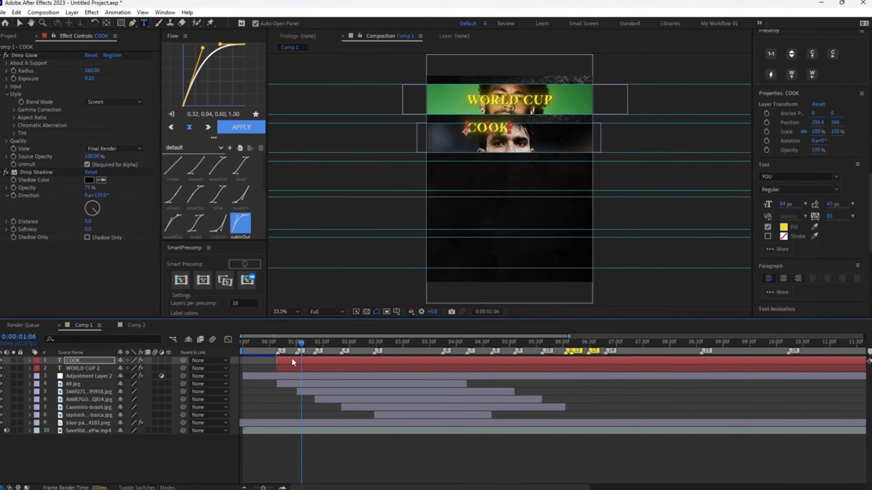
key("shift+Right")
key("shift+Right")
key("shift+Right")
scroll(861, 64, "up", 10)
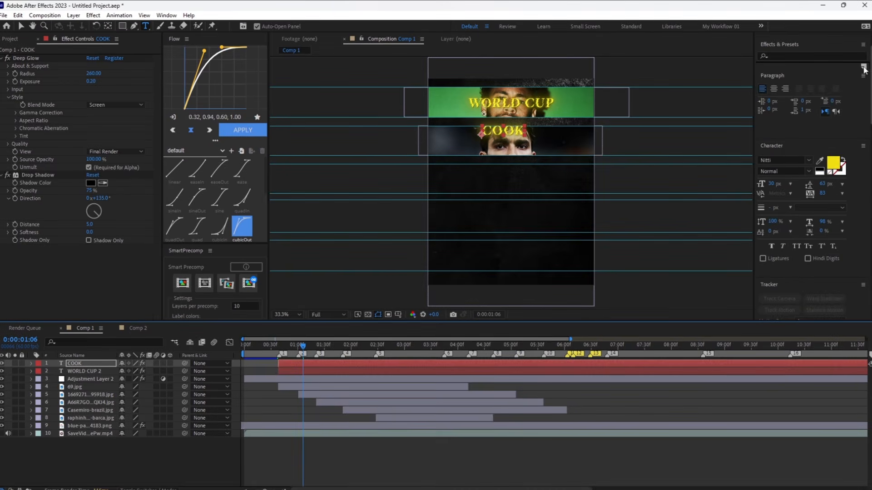
left_click(780, 62)
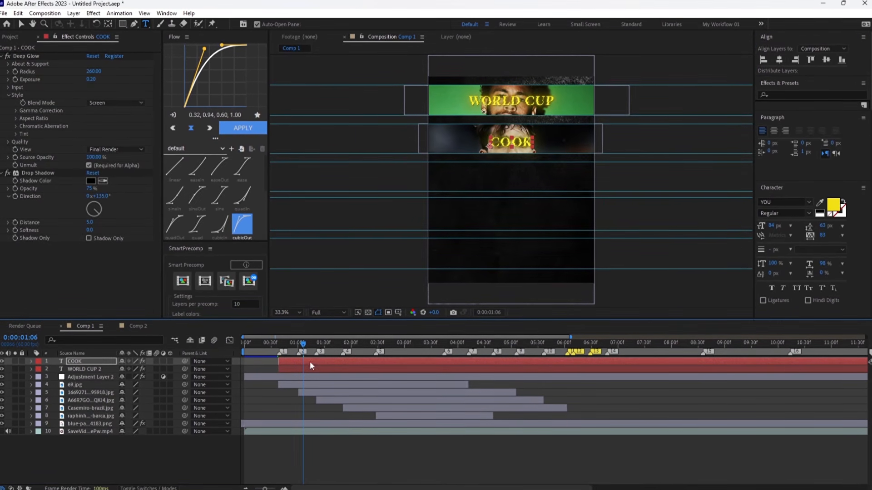
Set the COOK layer to start at marker 2 and duplicate it.
mouse_move(278, 362)
left_mouse_down()
mouse_move(298, 368)
mouse_move(320, 348)
mouse_move(333, 361)
left_mouse_up()
left_click(307, 360)
key("ctrl+d")
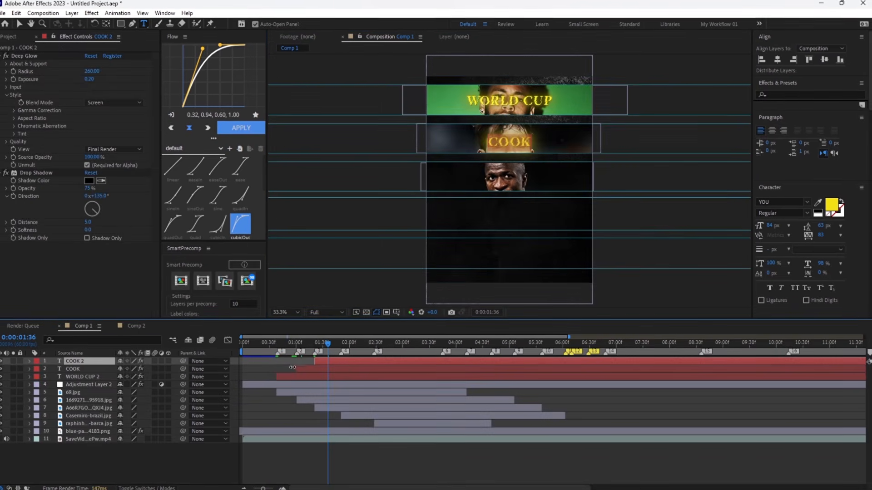
type("BOOK")
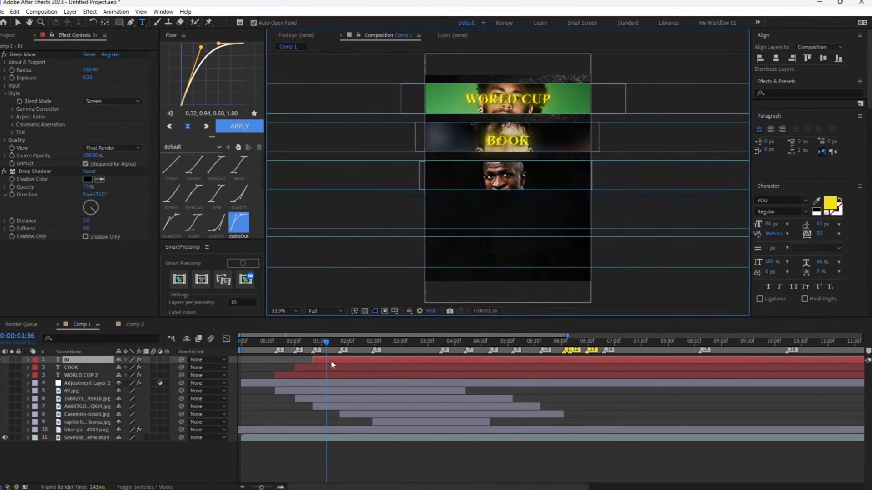
key("BackSpace")
key("BackSpace")
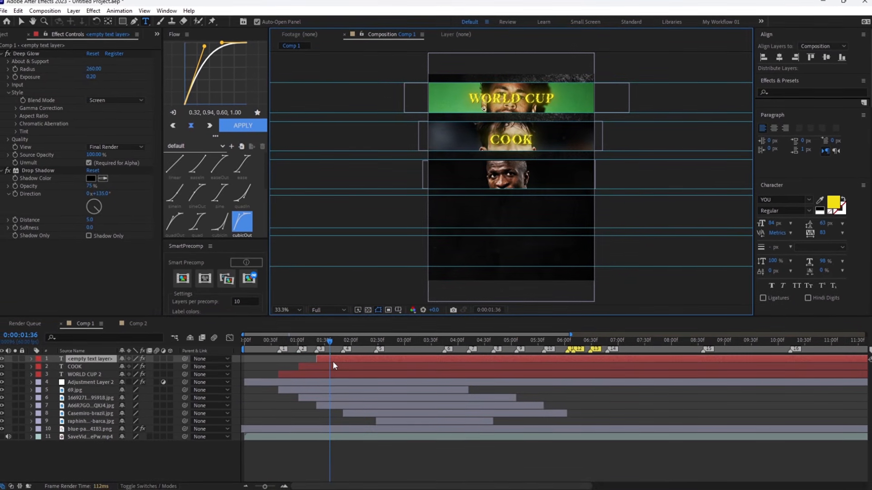
key("ctrl+z")
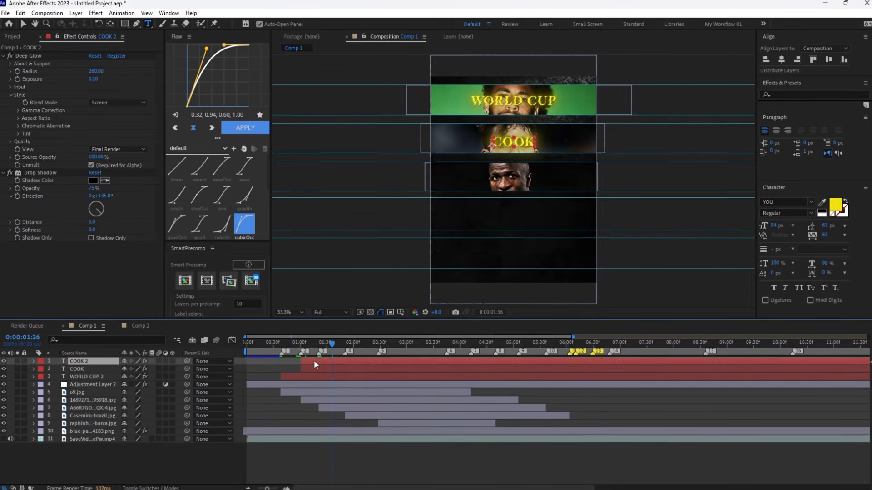
Change the COOK copy's text to BRAZIL with its layer starting at marker 3, and centre it on the third photo strip.
type("BRAZIL")
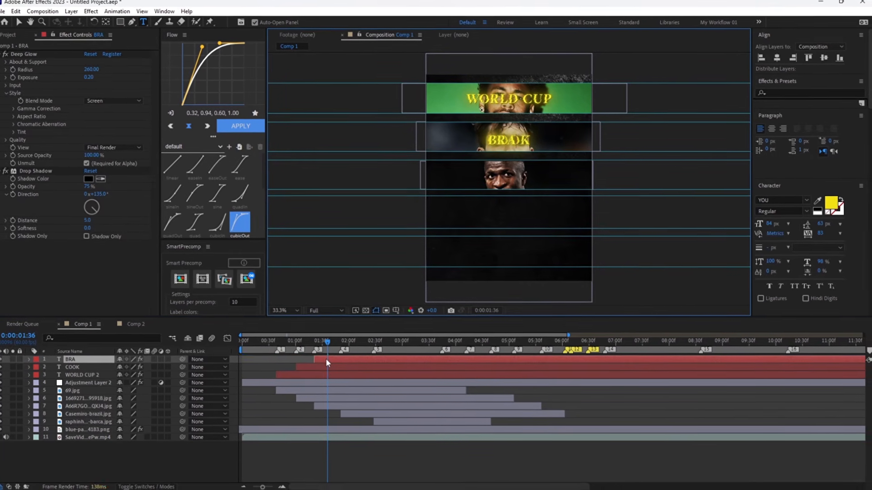
left_click(336, 361)
key("shift+Down")
key("shift+Down")
key("shift+Down")
key("shift+Down")
key("shift+Down")
key("shift+Down")
key("shift+Down")
key("shift+Down")
key("shift+Down")
key("shift+Down")
key("shift+Down")
key("shift+Down")
key("shift+Down")
key("shift+Down")
key("shift+Down")
key("shift+Down")
key("shift+Down")
key("shift+Down")
key("shift+Down")
key("shift+Down")
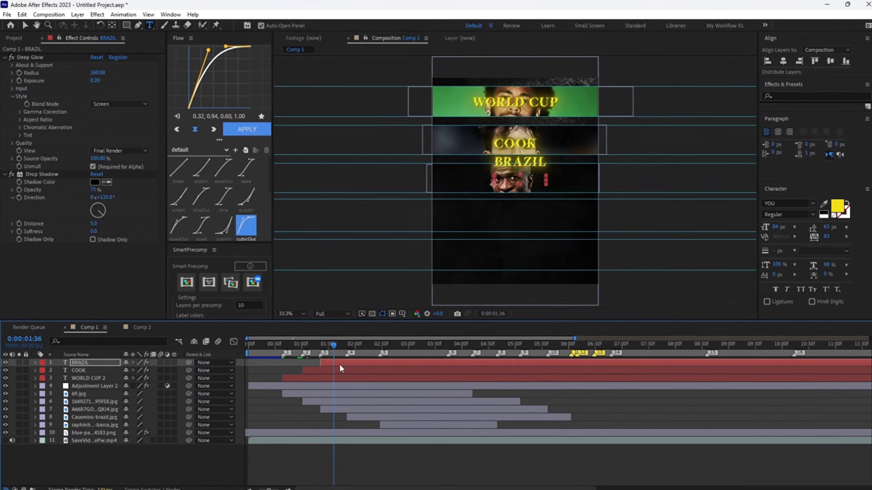
left_click(782, 60)
key("Down")
key("Down")
key("Down")
key("Down")
key("Down")
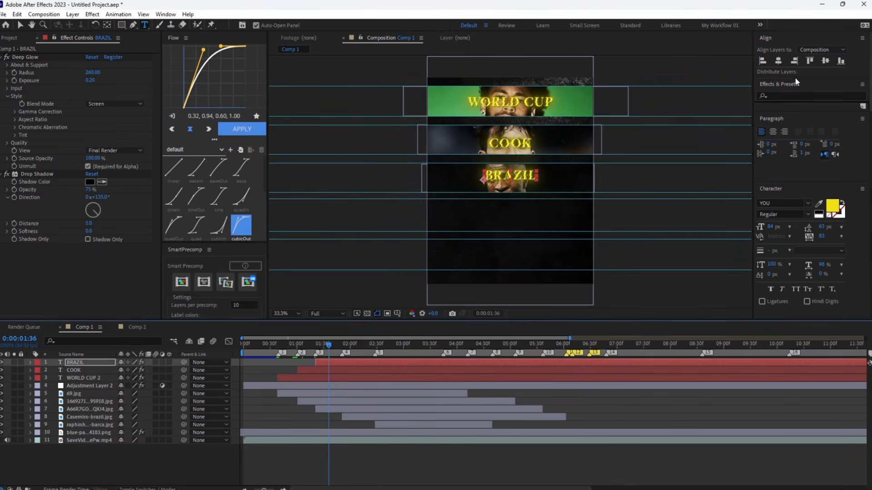
Duplicate the BRAZIL text layer, start the copy at marker 4, and change its text to GOING, the next word in Comp 2.
left_click(336, 363)
key("ctrl+d")
left_click_drag(336, 363, 360, 362)
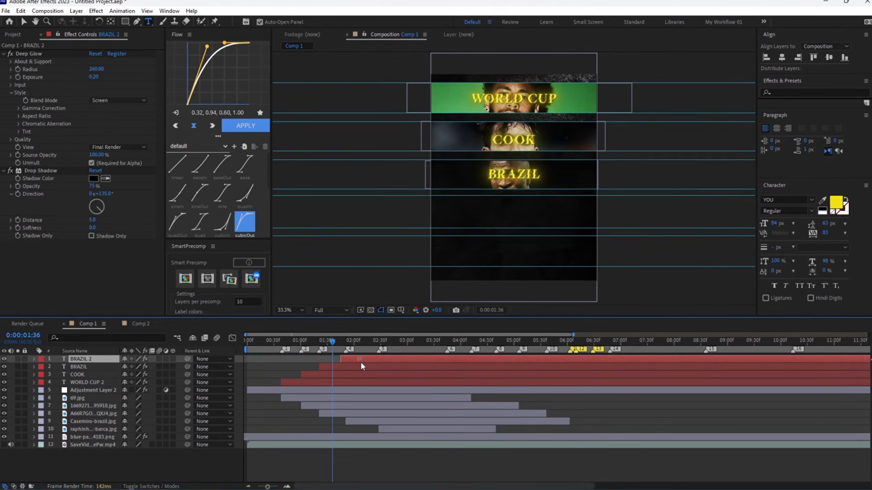
left_click(345, 346)
left_click(133, 325)
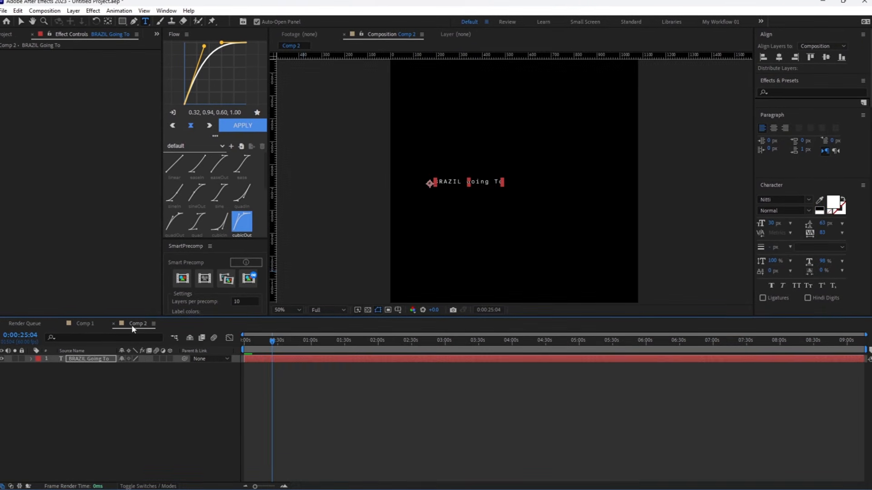
left_click(88, 325)
double_click(355, 360)
type("GOING")
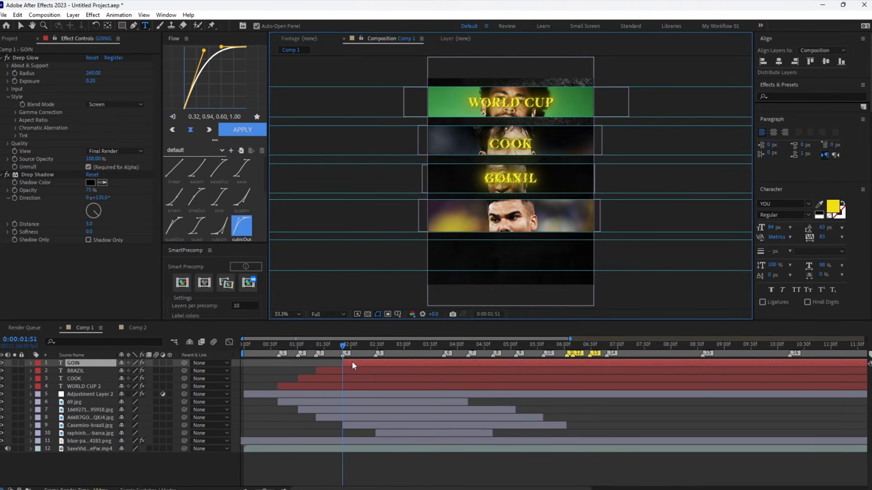
Move the GOING text down onto the fourth photo strip and centre it horizontally in the composition.
left_click(360, 359)
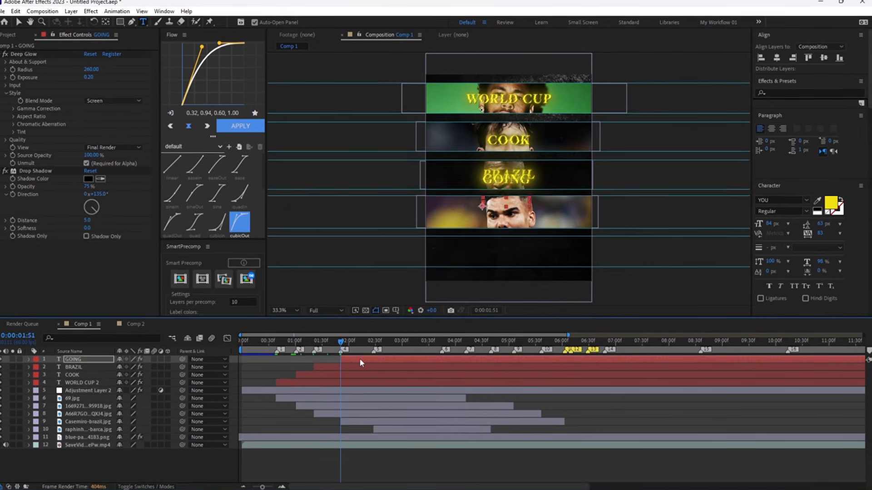
left_click_drag(508, 176, 505, 218)
left_click(779, 59)
Duplicate the GOING text layer, start the copy at marker 5, and change its text to TO.
key("ctrl+d")
left_click(376, 349)
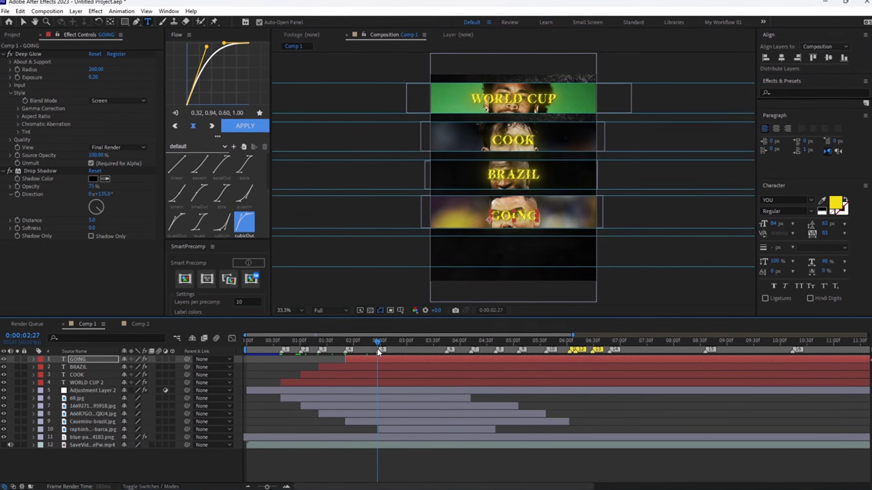
left_click_drag(375, 360, 408, 364)
left_click(403, 342)
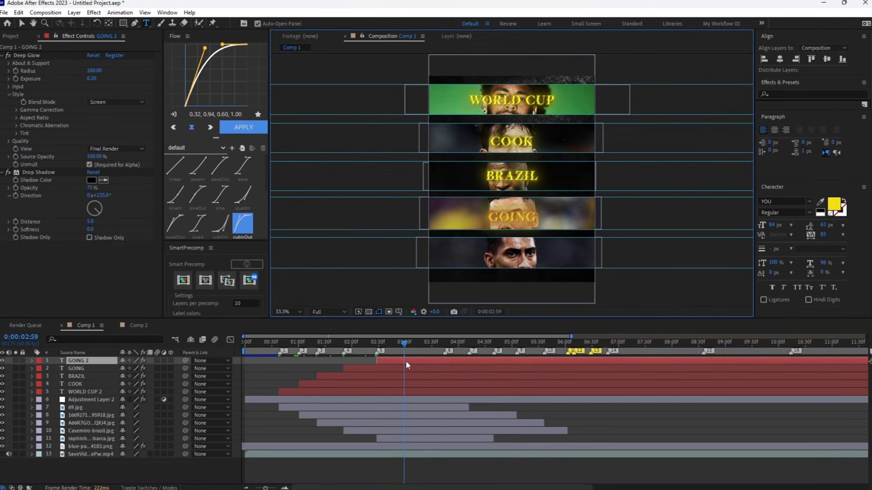
double_click(405, 360)
type("TO")
Centre the TO text horizontally in the composition and move it down onto the fifth photo strip.
left_click(780, 59)
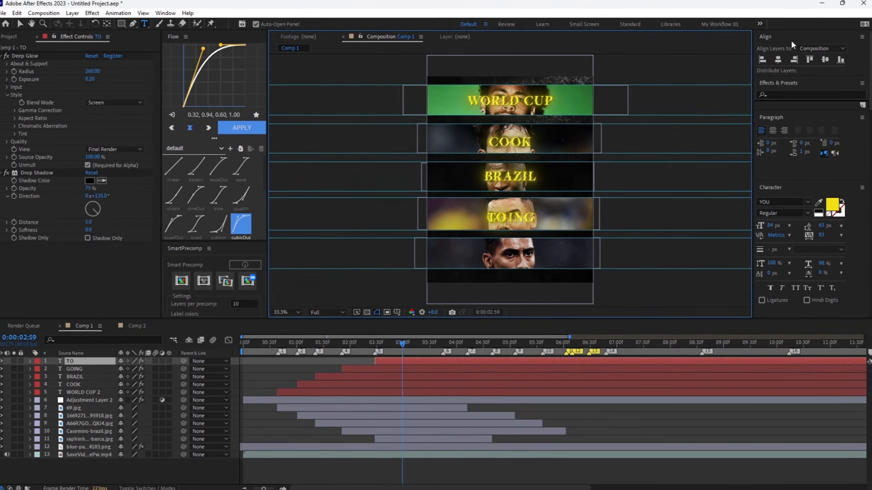
key("shift+Down")
key("shift+Down")
key("shift+Down")
key("shift+Down")
key("shift+Down")
key("shift+Down")
key("shift+Down")
key("shift+Down")
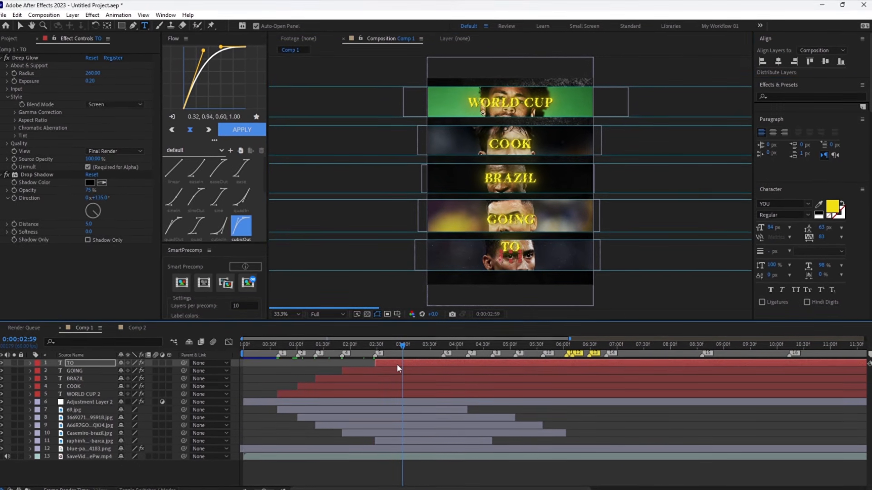
Preview Comp 1 from the beginning and lower the preview resolution to Third.
left_click_drag(401, 349, 177, 364)
key("space")
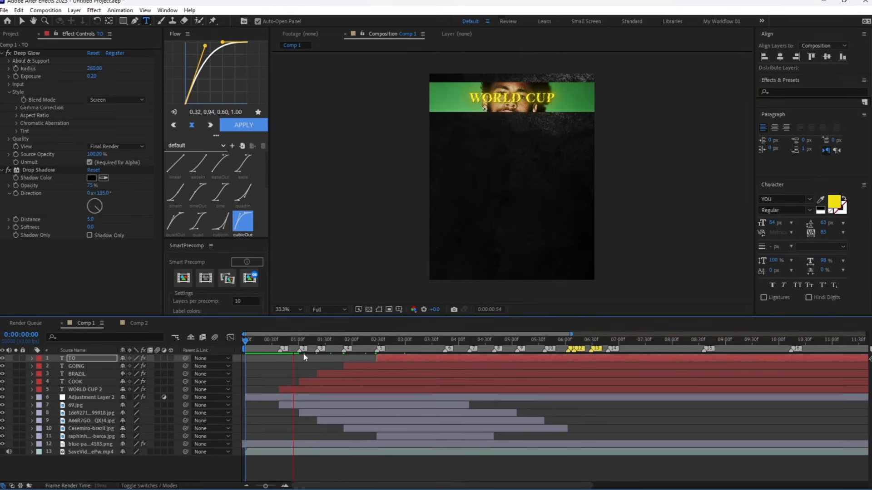
left_click(301, 345)
left_click(326, 314)
left_click(327, 358)
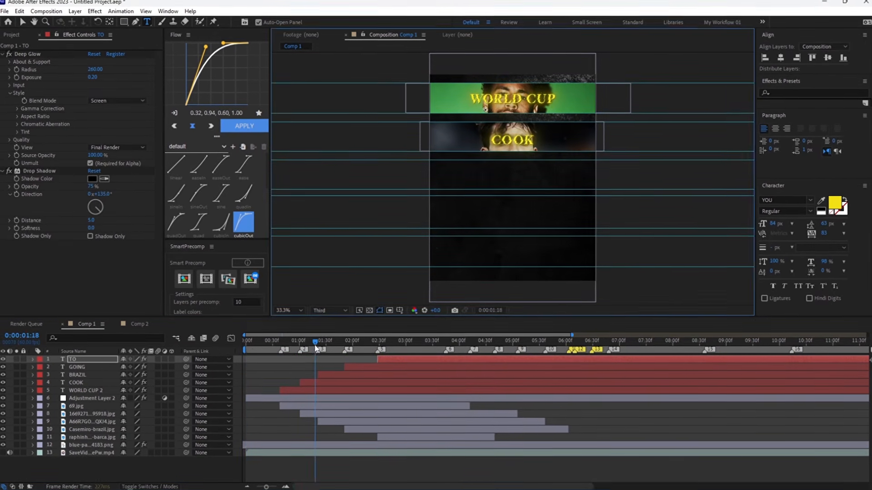
Trim the ends of the WORLD CUP, COOK, BRAZIL, GOING and TO text layers to match their photo strips.
key("space")
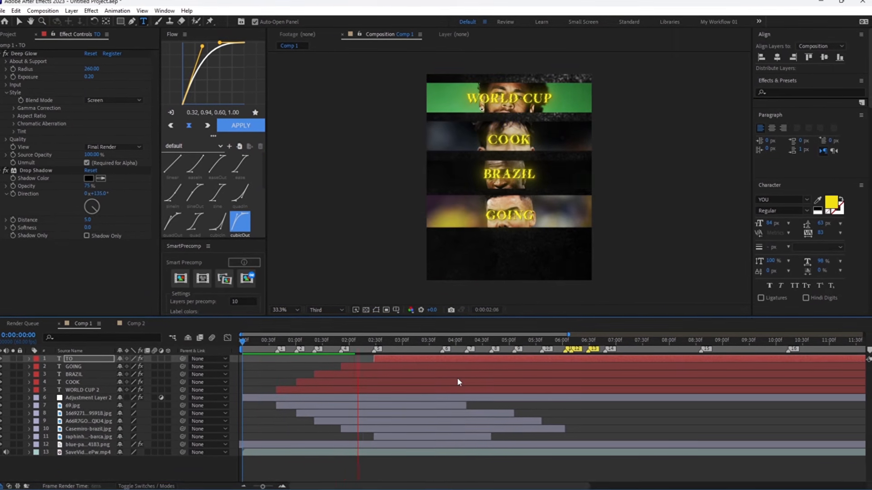
key("space")
key("ctrl+shift+d")
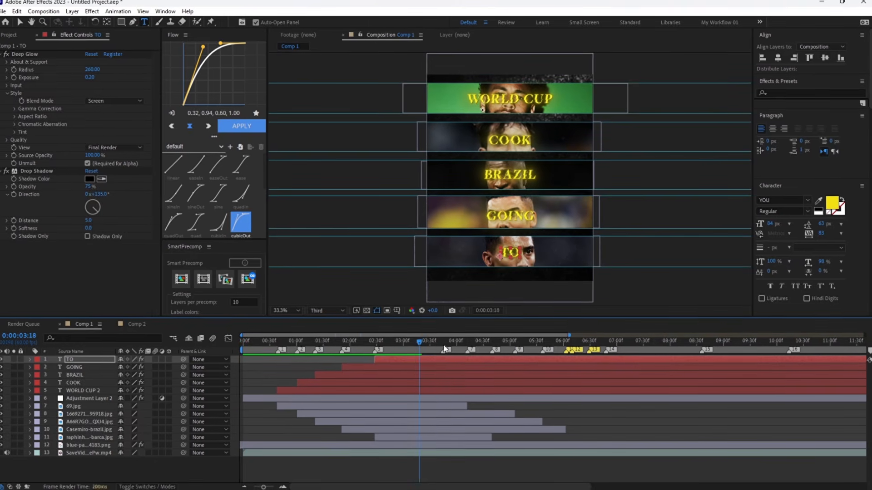
key("Delete")
left_click_drag(466, 342, 572, 349)
left_click(496, 391)
key("ctrl+shift+d")
key("Delete")
left_click(521, 377)
left_click(520, 370)
key("ctrl+shift+d")
key("Delete")
left_click(551, 375)
key("ctrl+shift+d")
key("Delete")
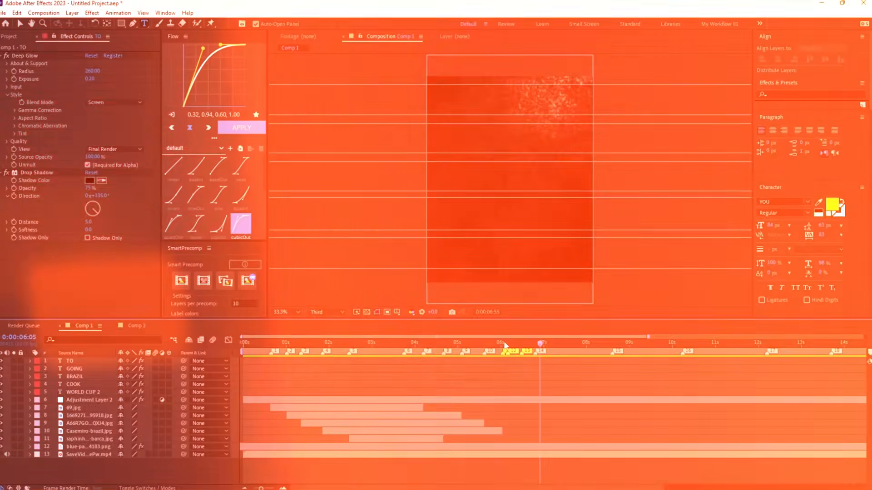
At marker 11, add the text EDITS27 and centre it horizontally and vertically in the composition.
left_click(505, 346)
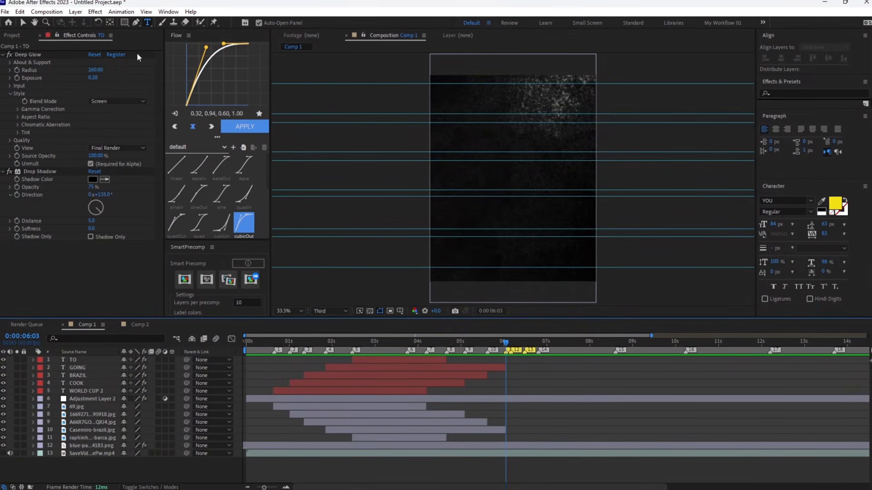
left_click(494, 172)
type("EDITS")
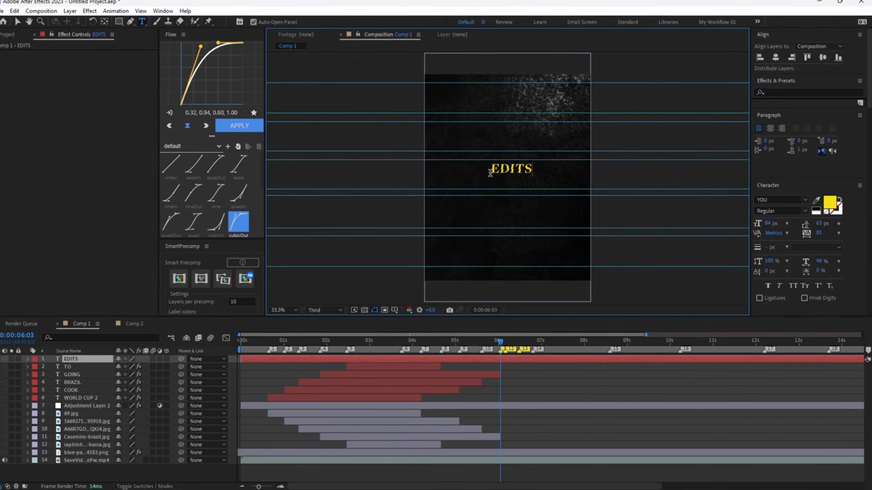
type("27")
left_click(780, 58)
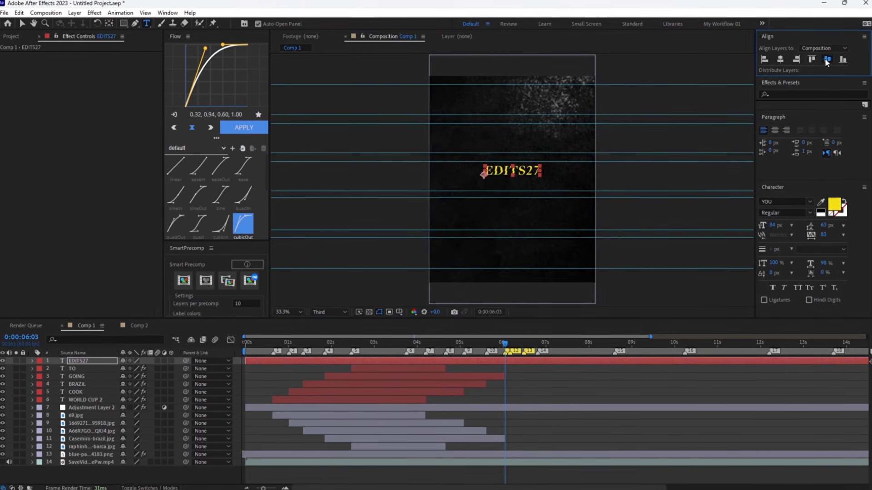
left_click(825, 57)
Trim the EDITS27 text layer so it starts at marker 11.
key("ctrl+shift+d")
left_click(501, 367)
key("Delete")
left_click(523, 359)
key("equal")
key("equal")
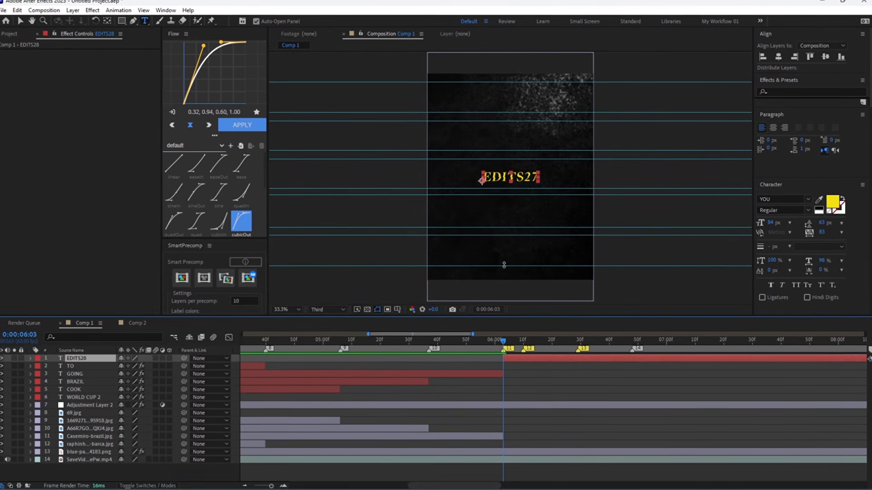
Remove all horizontal guides from the composition view.
key("v")
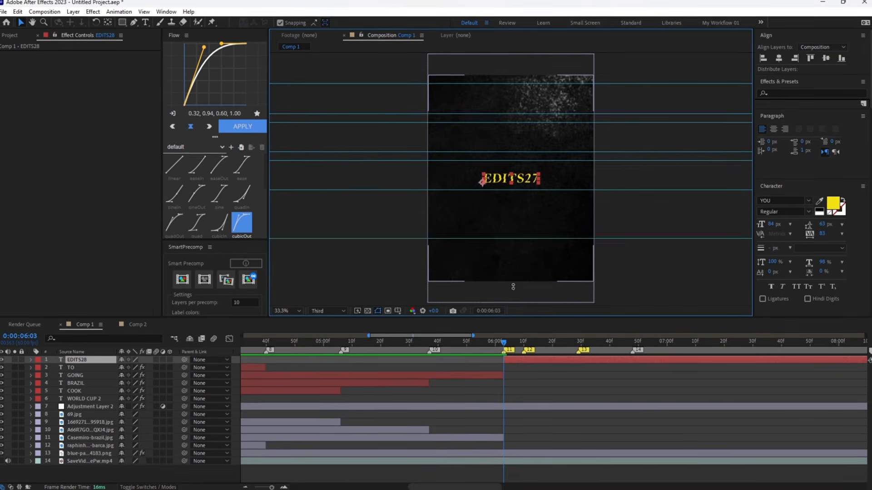
left_click_drag(505, 270, 505, 320)
left_click_drag(508, 151, 508, 41)
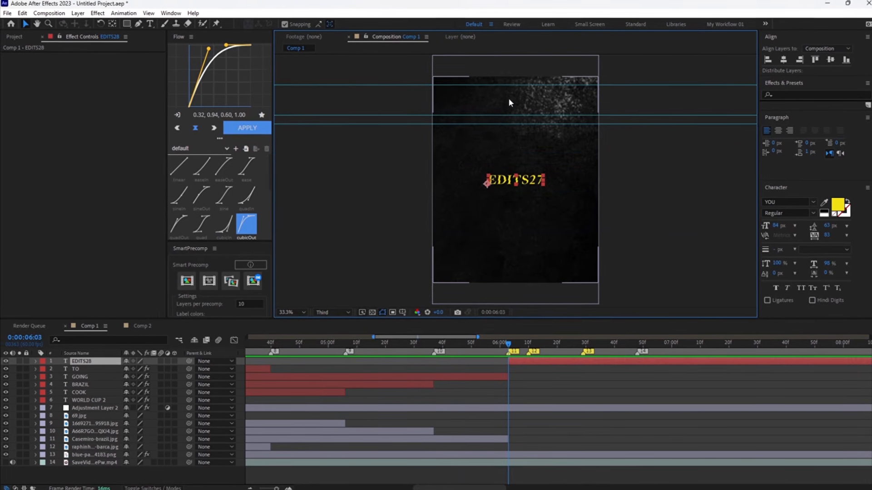
left_click_drag(509, 82, 512, 37)
left_click_drag(516, 124, 518, 63)
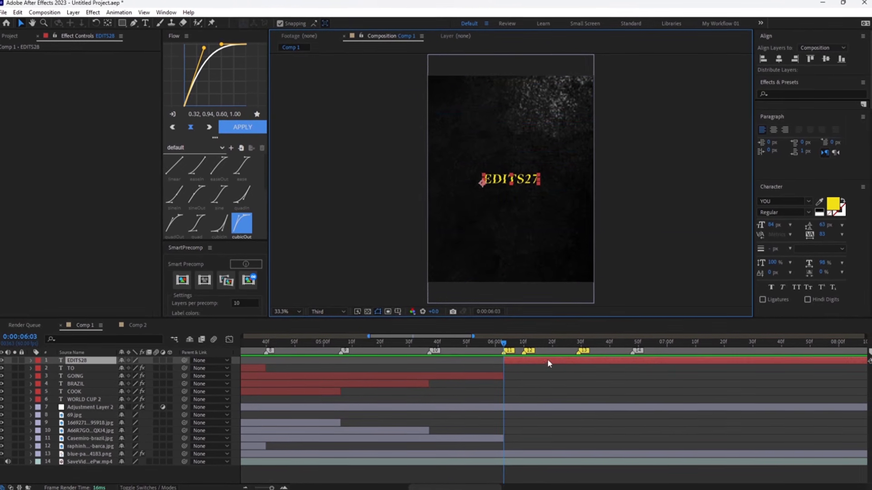
Change the fill colour of the EDITS27 text to white.
left_click(832, 204)
left_click_drag(658, 236, 633, 137)
key("Return")
Apply Deep Glow to the EDITS27 text with exposure 0.2 and radius 260.
key("ctrl+space")
type("de")
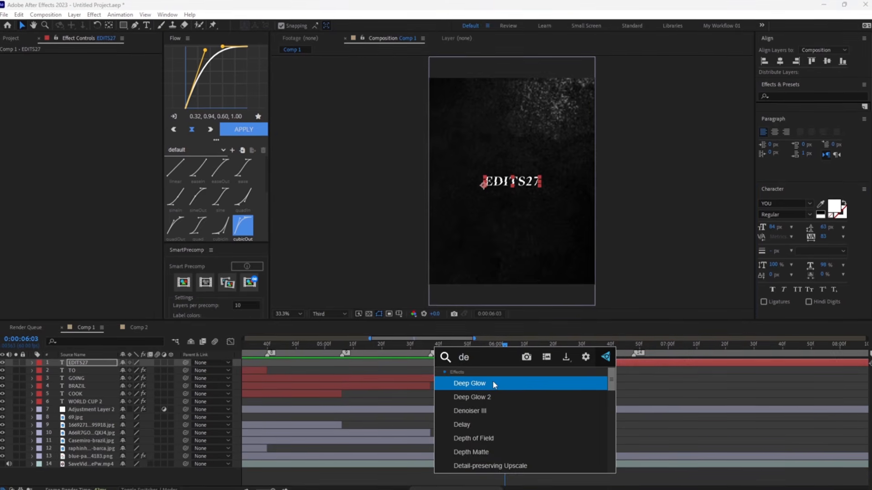
left_click(495, 384)
left_click(92, 81)
type("0.2")
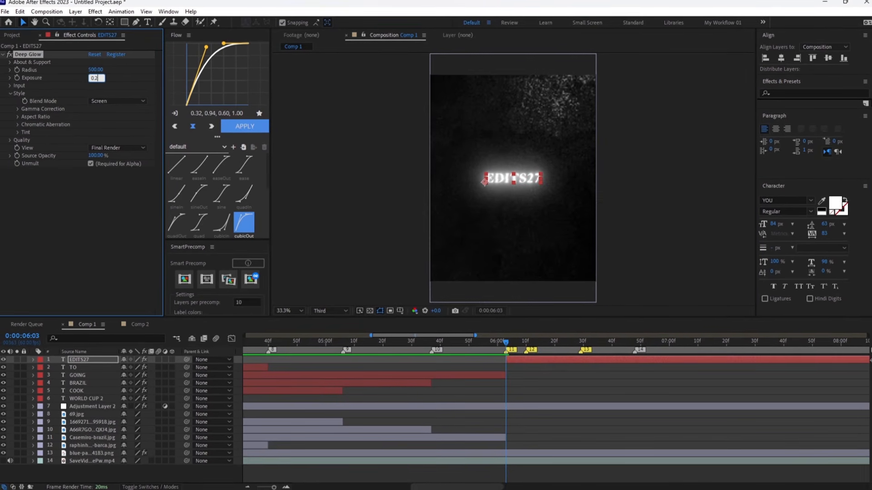
key("Return")
left_click(87, 73)
type("260")
key("Return")
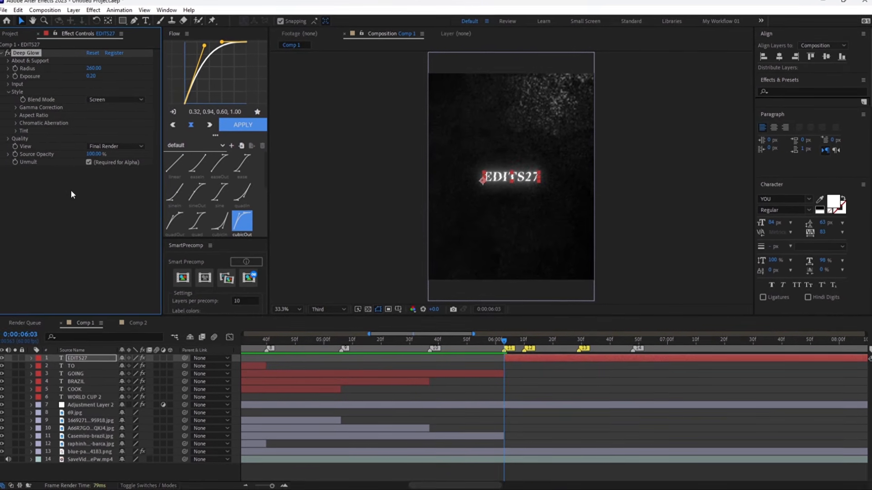
Reduce the Deep Glow exposure on the EDITS27 text to 0.1.
left_click(90, 77)
type("0.1")
key("Return")
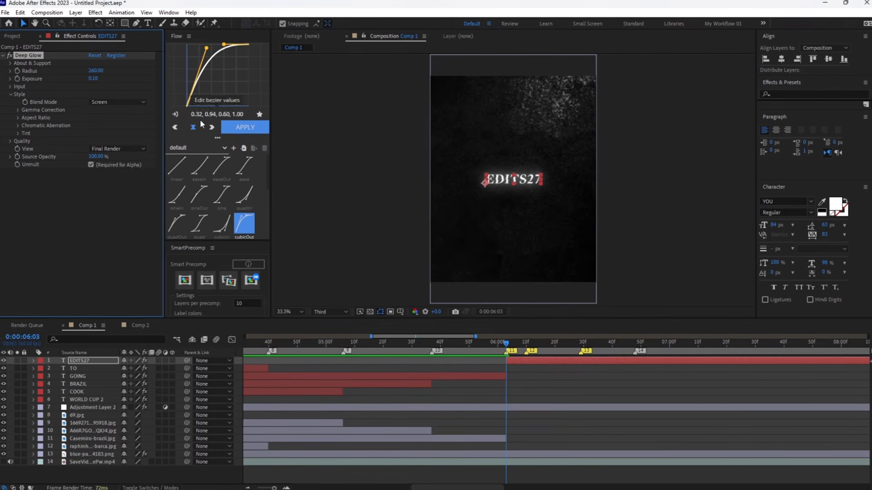
Duplicate the EDITS27 text layer twice, starting the copies at markers 12 and 13.
left_click(532, 365)
left_click(527, 357)
key("ctrl+d")
mouse_move(525, 359)
left_mouse_down()
mouse_move(598, 364)
mouse_move(633, 354)
left_mouse_up()
key("ctrl+d")
Trim all three EDITS27 text layers so they end at marker 14.
left_click(642, 374, "shift")
key("ctrl+shift+d")
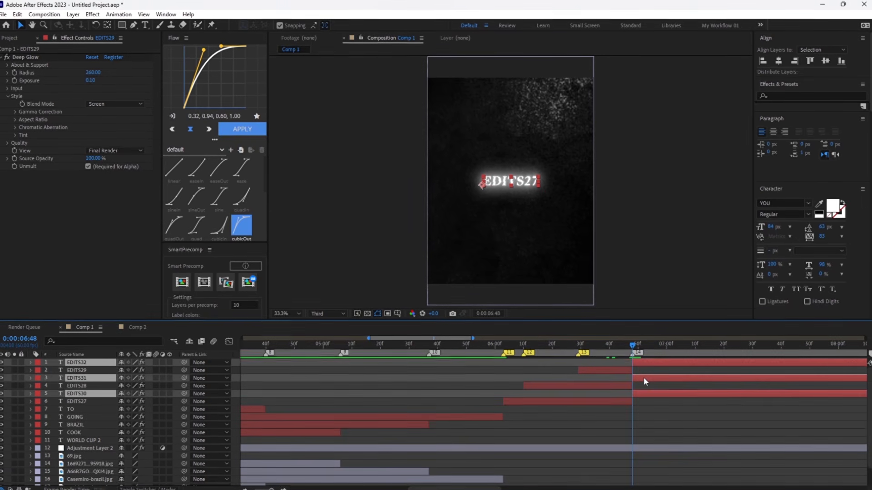
key("Delete")
Preview the text sequence from 0:00:05:23 and move the second EDITS27 copy down below the centred text.
left_click(390, 341)
key("space")
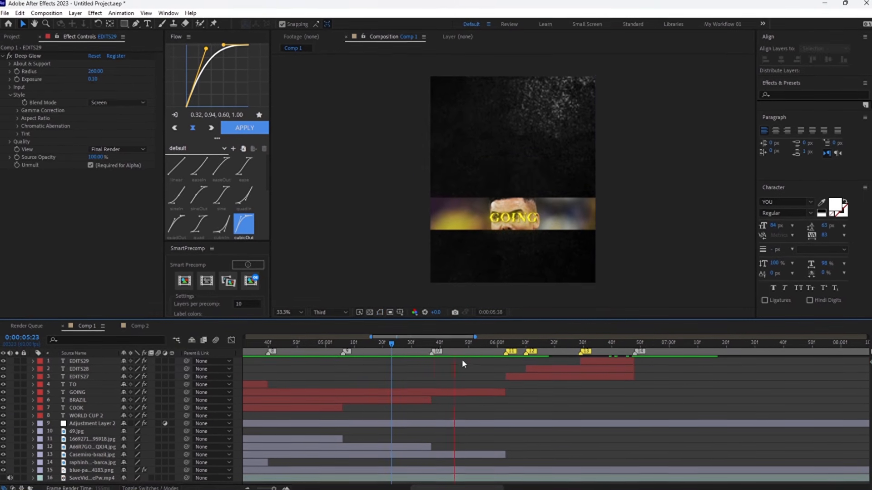
left_click(552, 370)
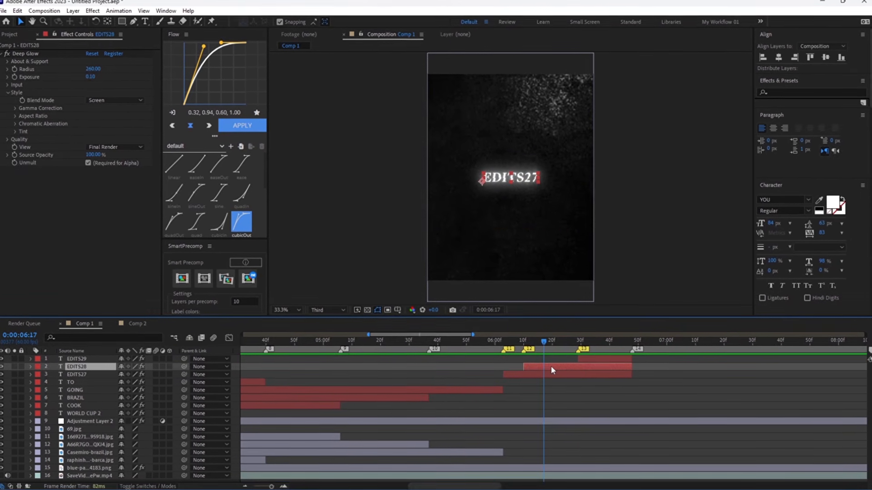
Move the third EDITS27 text up above the centred one and shift its start earlier to about 0:00:06:19.
left_click(590, 343)
left_click(594, 361)
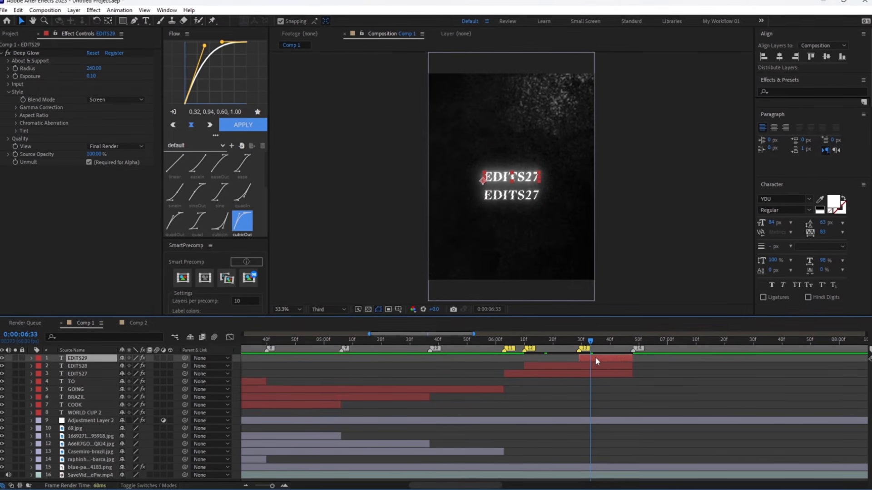
key("shift+Up")
key("shift+Up")
key("shift+Up")
key("shift+Up")
key("shift+Up")
key("shift+Up")
key("shift+Up")
key("shift+Up")
key("shift+Up")
key("shift+Up")
key("shift+Up")
key("shift+Up")
key("shift+Up")
key("shift+Up")
key("shift+Up")
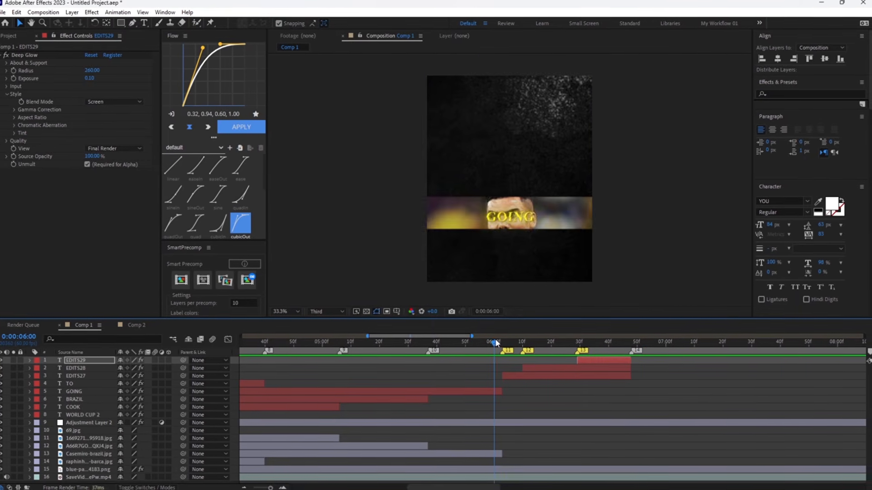
left_click_drag(581, 363, 553, 363)
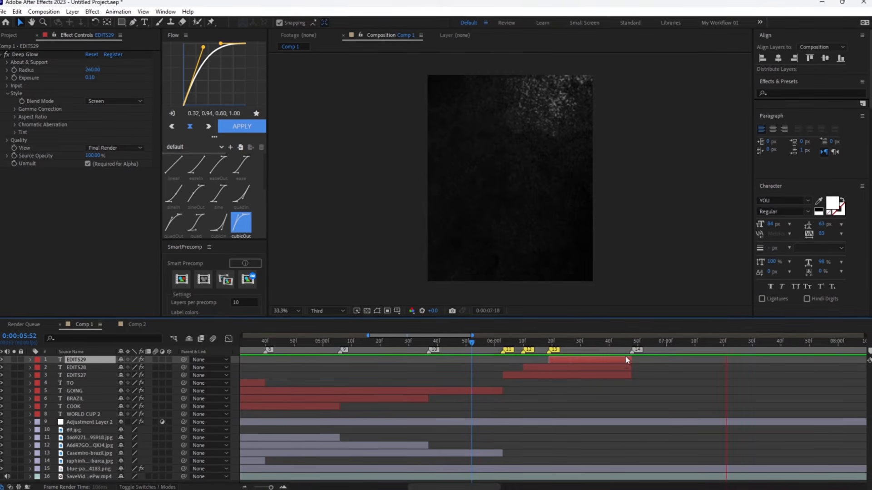
Add the Brazil flag video as the top layer of Comp 1 and cut away its part before marker 14.
left_click_drag(627, 343, 633, 344)
left_click(11, 35)
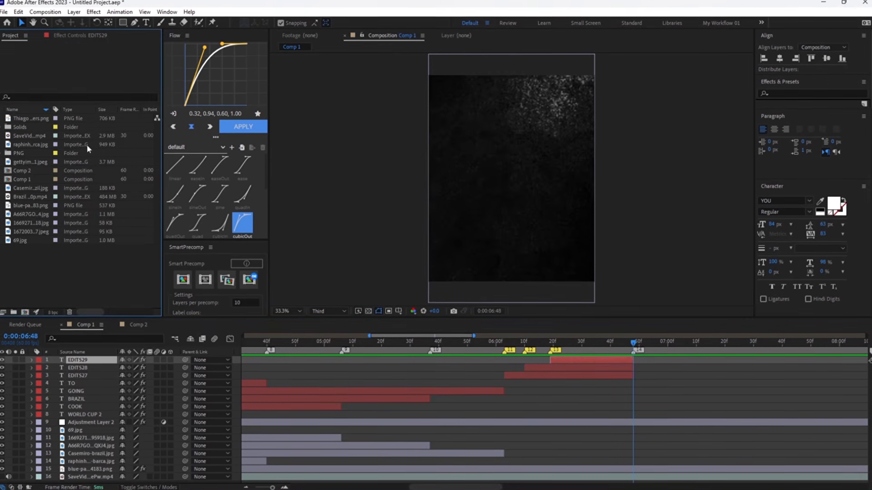
left_click_drag(28, 197, 373, 362)
key("ctrl+shift+d")
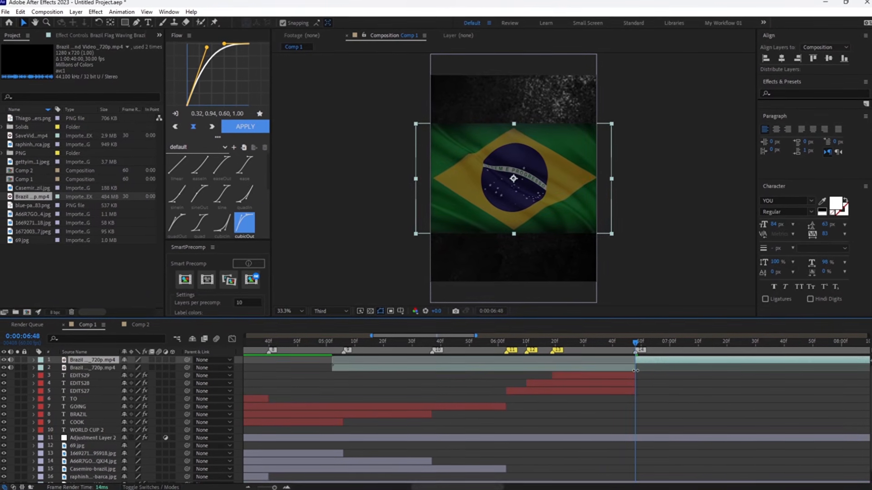
left_click(620, 367)
key("Delete")
Slide the Brazil flag clip earlier to use later footage and trim its start back to marker 14.
scroll(663, 364, "down", 5)
scroll(663, 364, "down", 2)
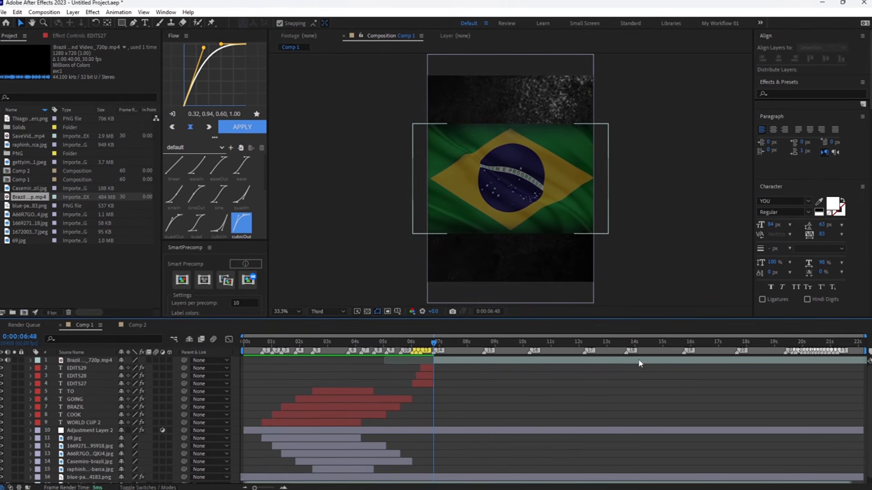
left_click_drag(624, 363, 535, 363)
left_click_drag(355, 363, 433, 368)
Create a new adjustment layer above the flag video and trim it to start at marker 14.
right_click(181, 369)
mouse_move(195, 326)
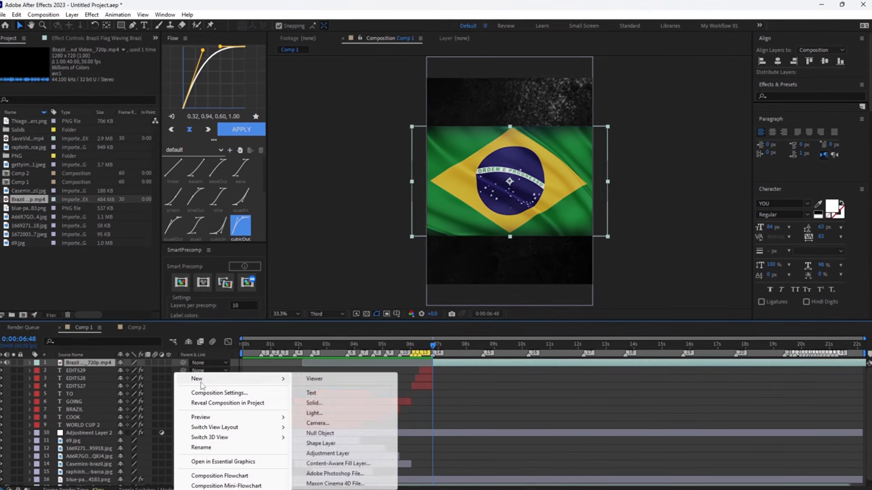
left_click(393, 429)
key("ctrl+shift+d")
left_click(424, 368)
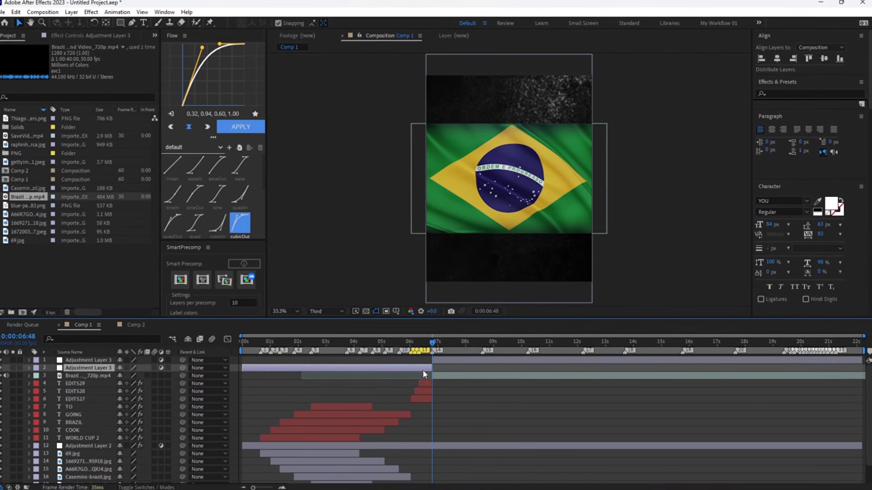
key("Delete")
Scale the Brazil flag video to 188% so it fills the composition height.
left_click(459, 360)
left_click(461, 368)
key("s")
left_click_drag(140, 375, 325, 376)
Apply CC Vignette to the new adjustment layer above the flag video.
left_click(443, 362)
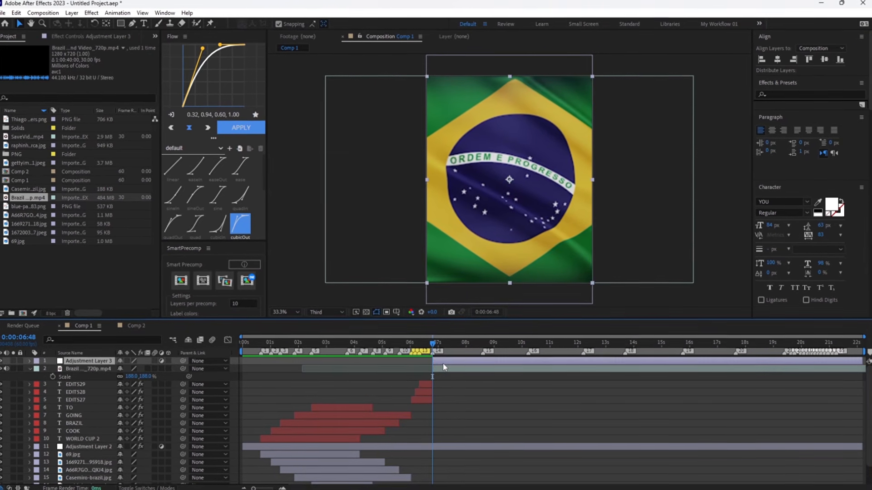
key("ctrl+space")
type("cc v")
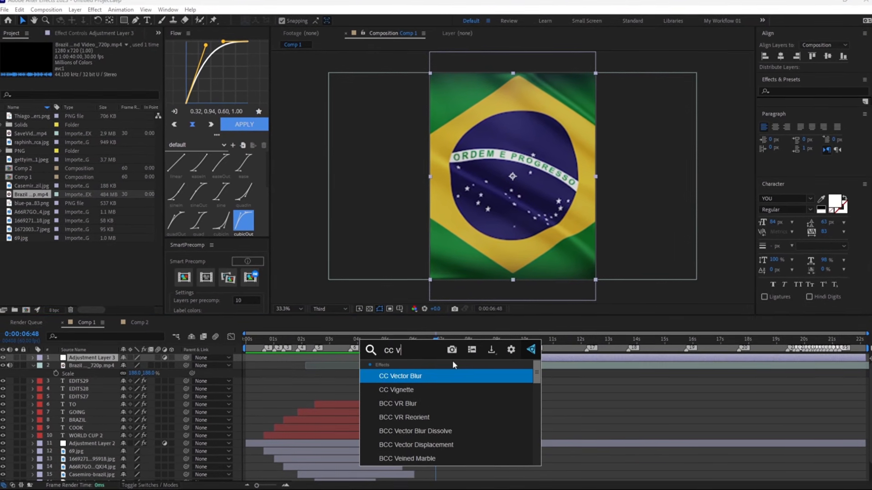
left_click(434, 390)
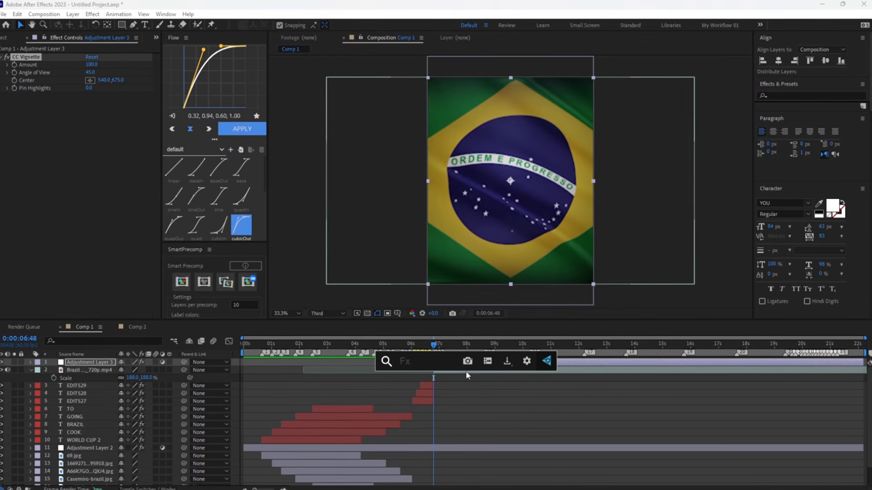
Add the Noise effect to the same adjustment layer and set the amount of noise to 4%.
type("noi")
left_click(445, 384)
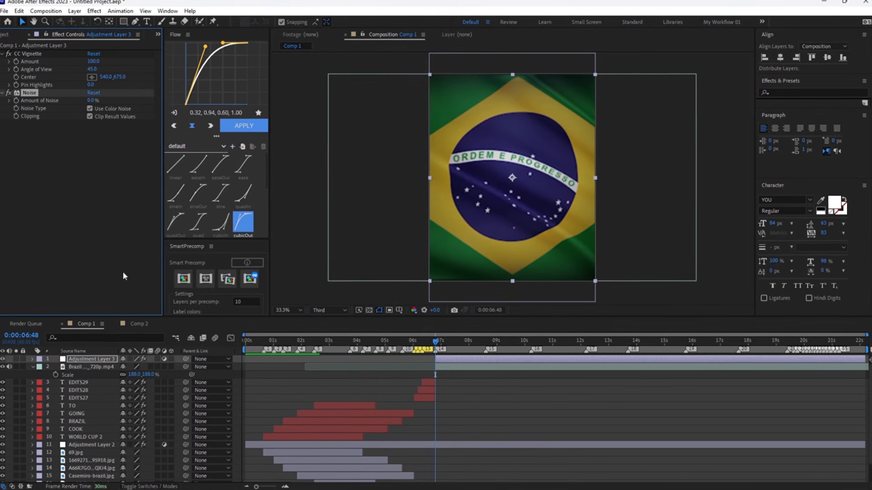
left_click(91, 100)
type("4")
key("Return")
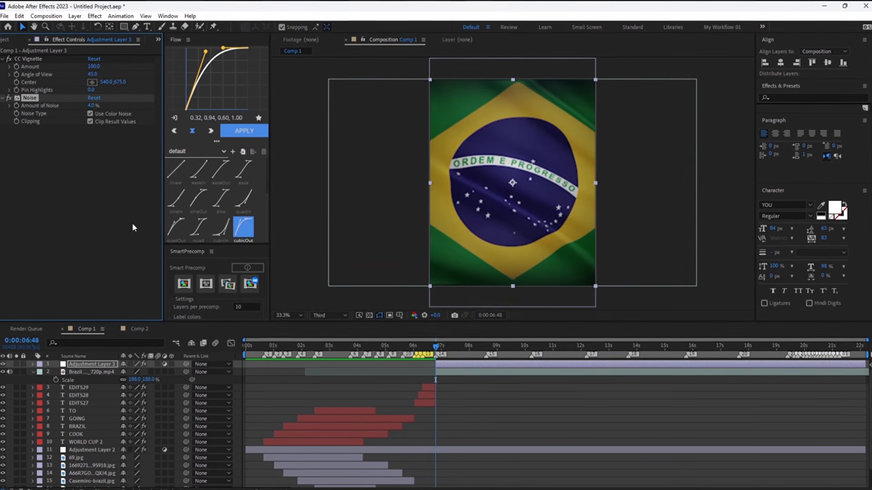
Add the Neymar cutout from the PNG folder as the top layer, starting at marker 14.
left_click(5, 39)
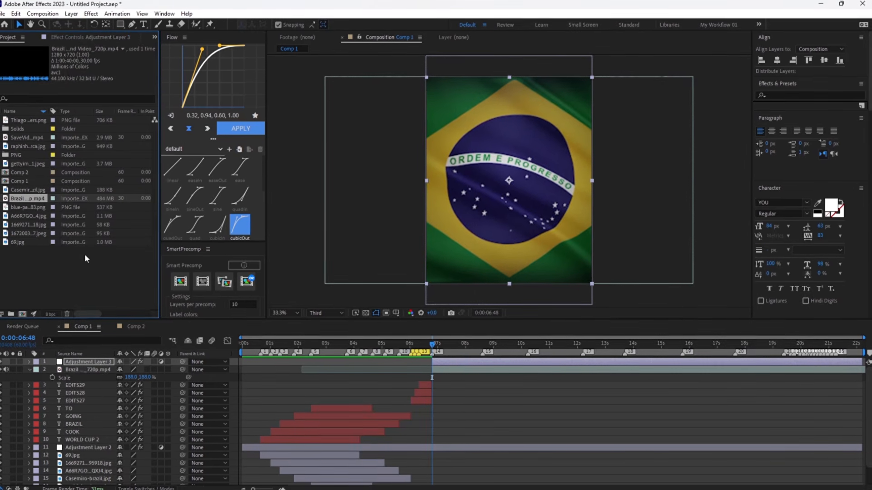
left_click(1, 155)
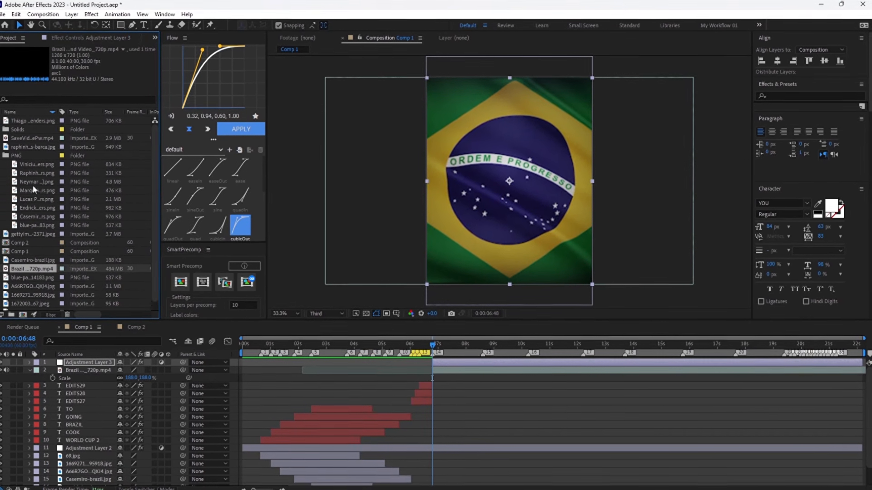
left_click_drag(34, 182, 429, 357)
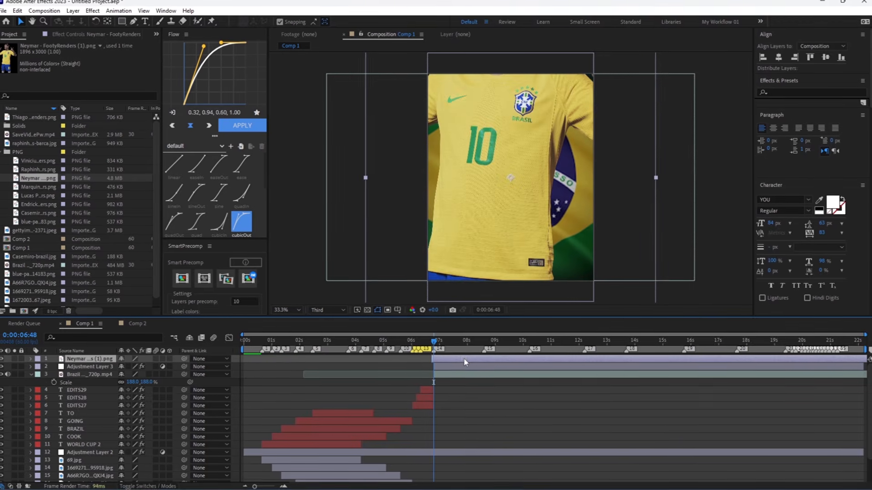
Scale the Neymar cutout to 49%, move it down in the frame, and centre it horizontally in the composition.
key("s")
left_click_drag(136, 366, 115, 367)
left_click_drag(522, 170, 519, 247)
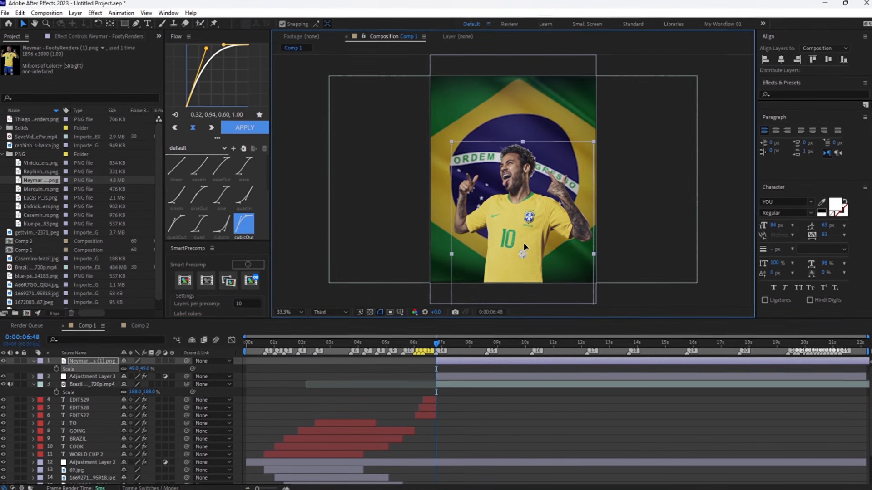
left_click(781, 60)
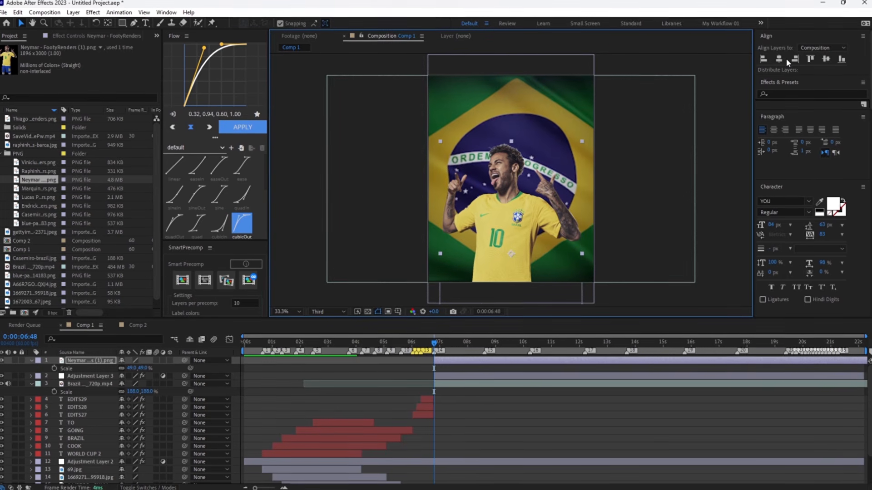
Copy the first player name from the Notepad list and add it in the composition as a "Neymar JR" text layer.
left_click(145, 23)
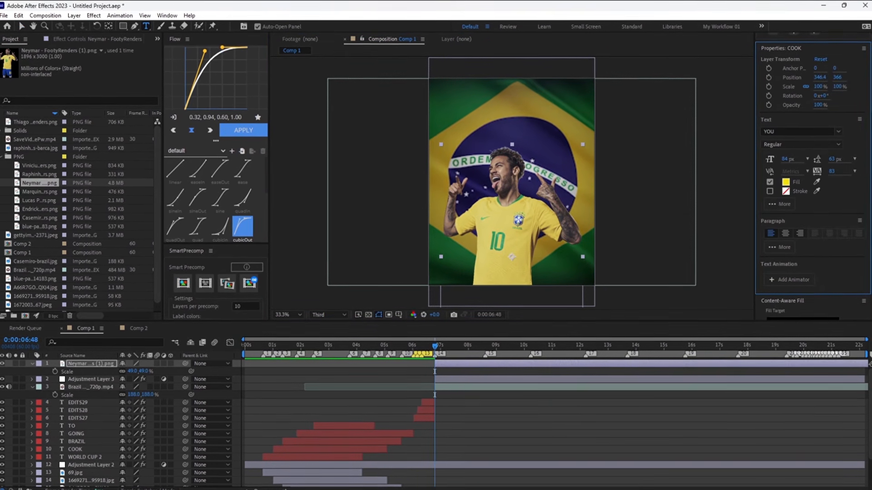
left_click(415, 486)
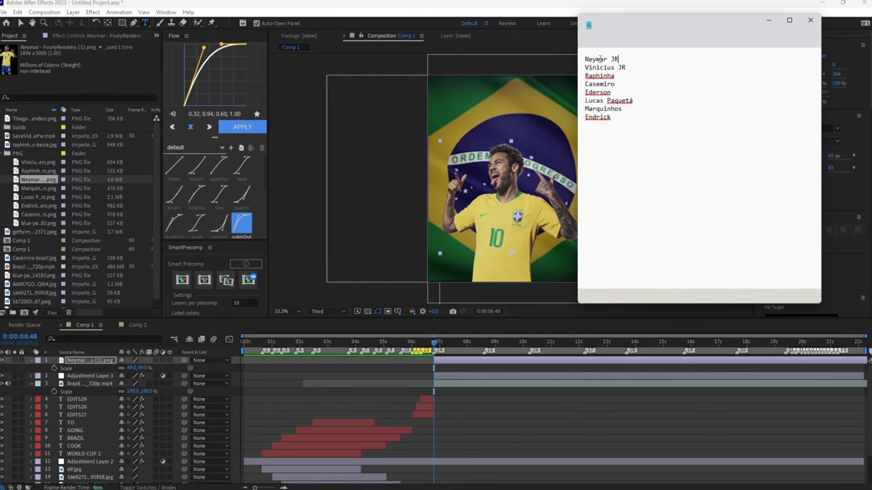
left_click_drag(619, 61, 593, 61)
left_click(619, 60)
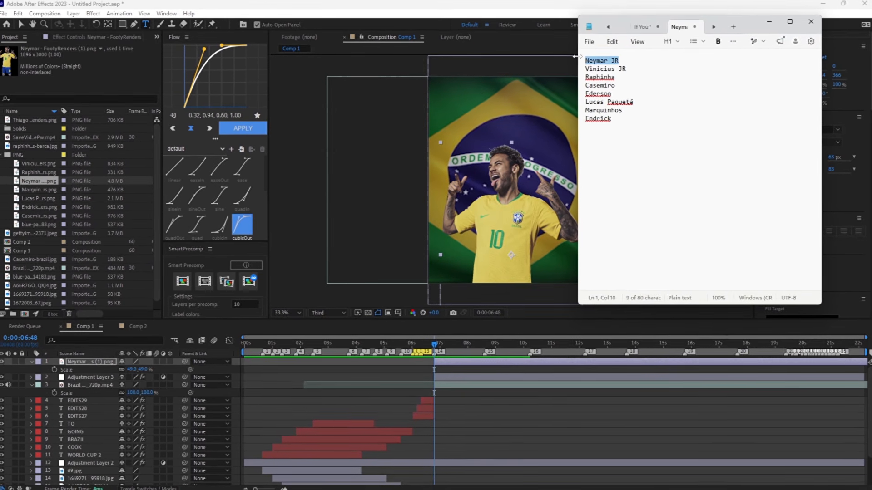
left_click(767, 22)
left_click(474, 156)
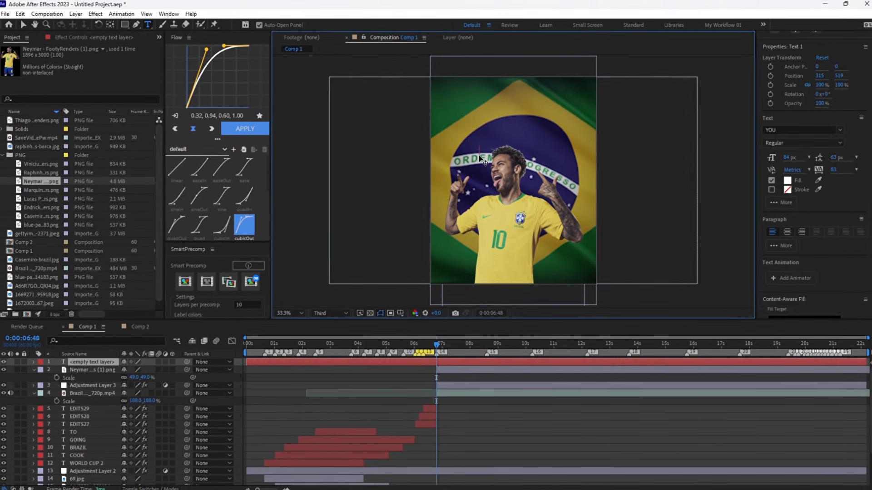
type("Neymar JR")
Set the Neymar JR text to the Bowlby One SC font at 107 px.
key("ctrl+a")
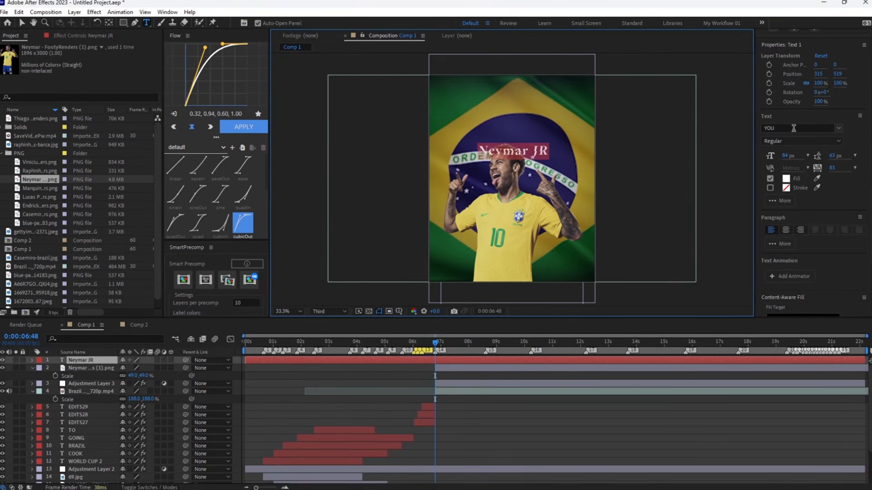
left_click(793, 135)
scroll(817, 164, "up", 20)
left_click(819, 203)
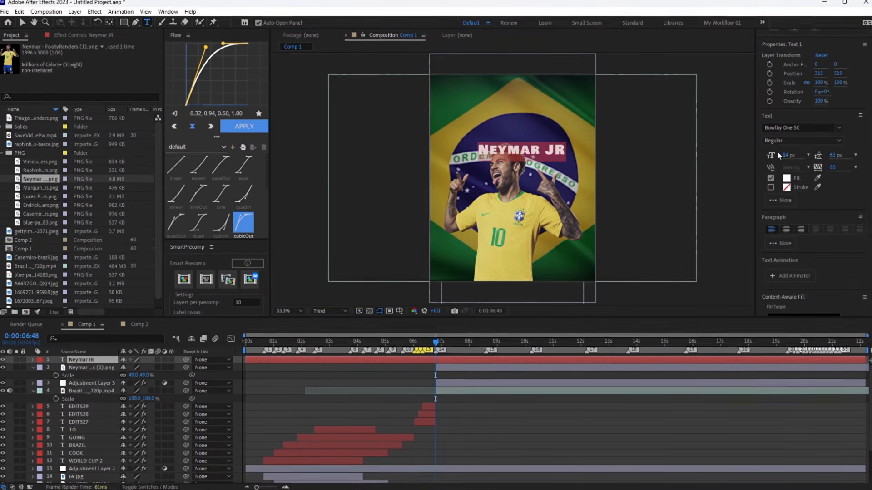
left_click_drag(786, 158, 796, 158)
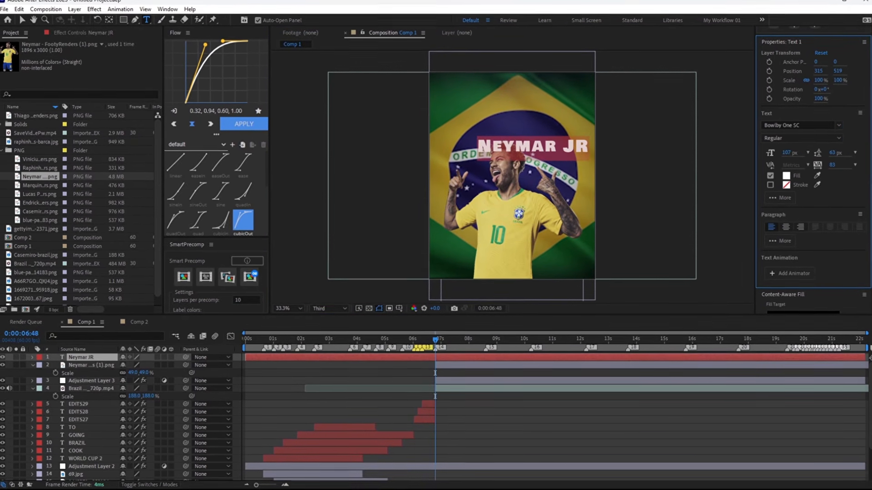
Centre the Neymar JR text horizontally in the composition and cut away its portion before 0:00:06:48.
left_click_drag(869, 106, 870, 35)
left_click(779, 58)
key("ctrl+space")
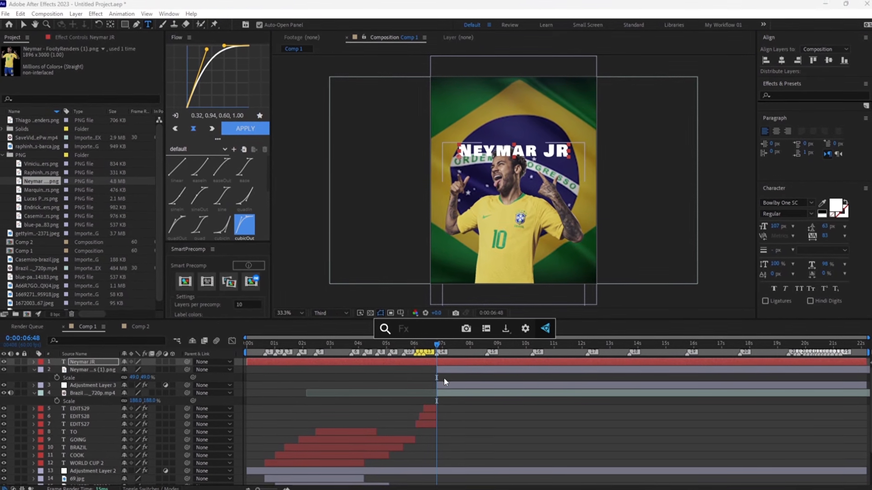
key("Escape")
key("ctrl+shift+d")
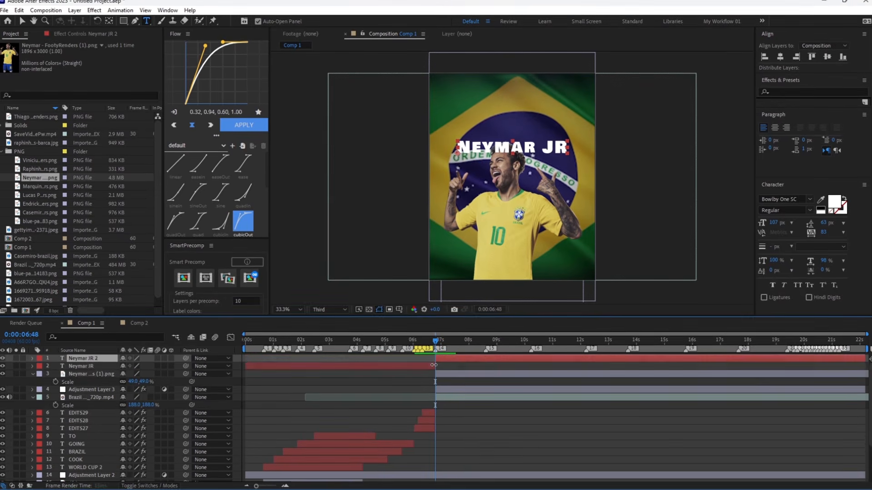
key("Delete")
left_click(447, 359)
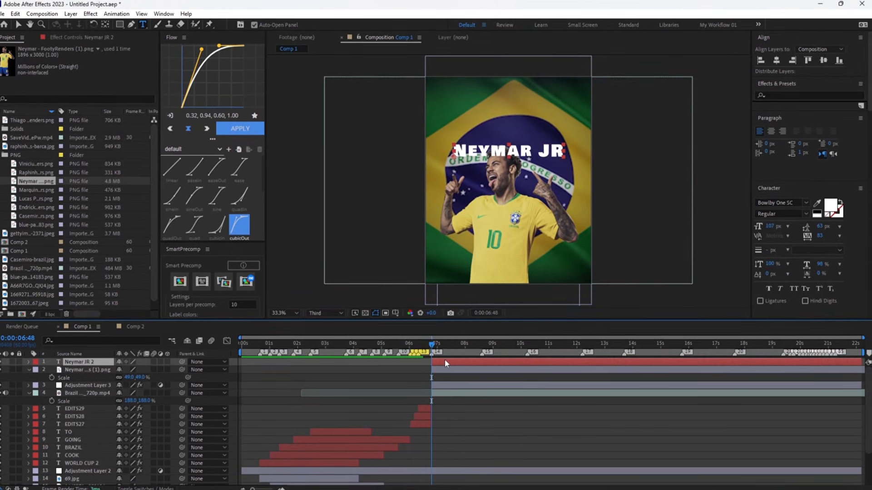
Change the Neymar JR text's fill colour to a bright, saturated yellow.
key("ctrl+space")
left_click(832, 205)
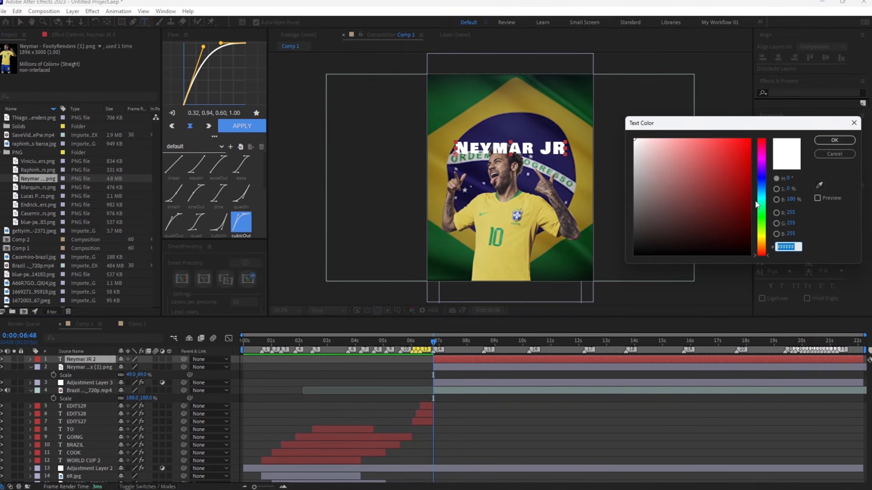
left_click_drag(756, 205, 776, 237)
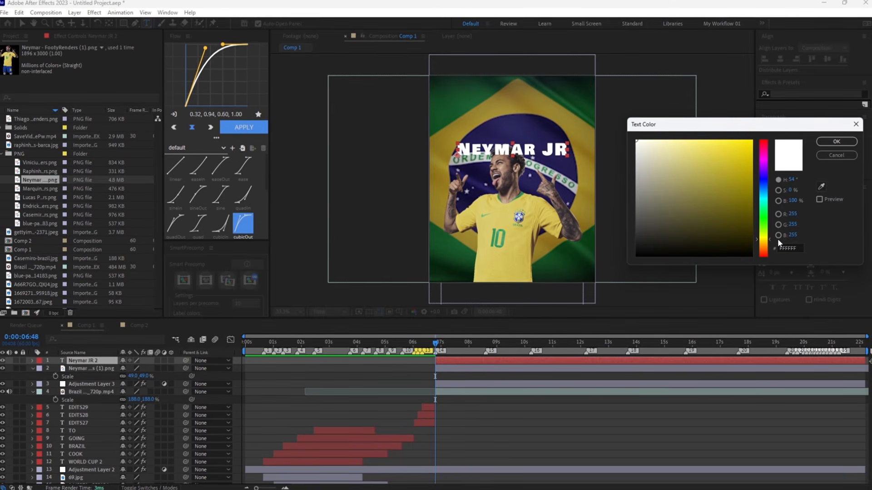
left_click_drag(732, 166, 752, 140)
left_click(835, 142)
Apply Deep Glow to the name text with an exposure of 0.2 and a radius of 360.
key("ctrl+space")
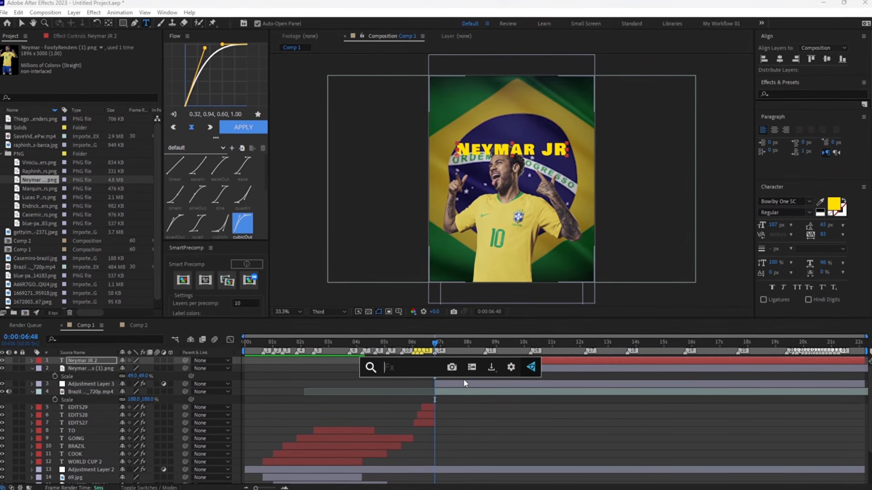
type("d")
left_click(442, 391)
left_click(91, 80)
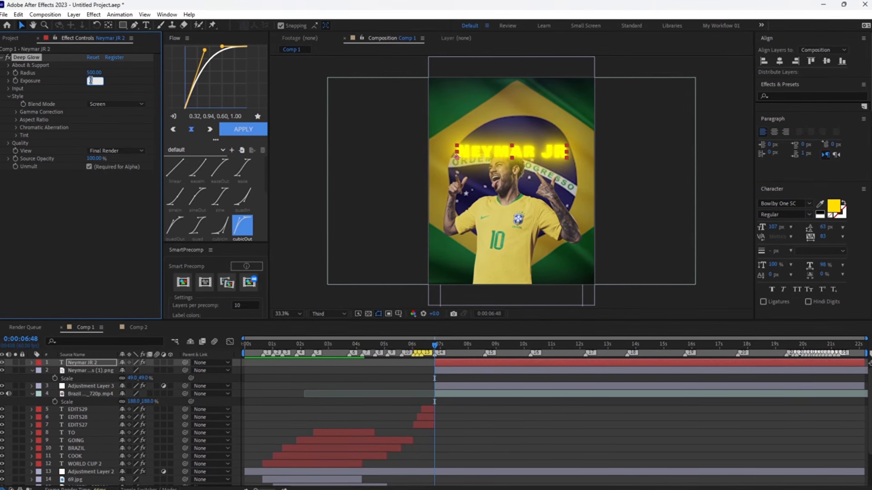
type("0.2")
key("Return")
left_click(93, 72)
type("36")
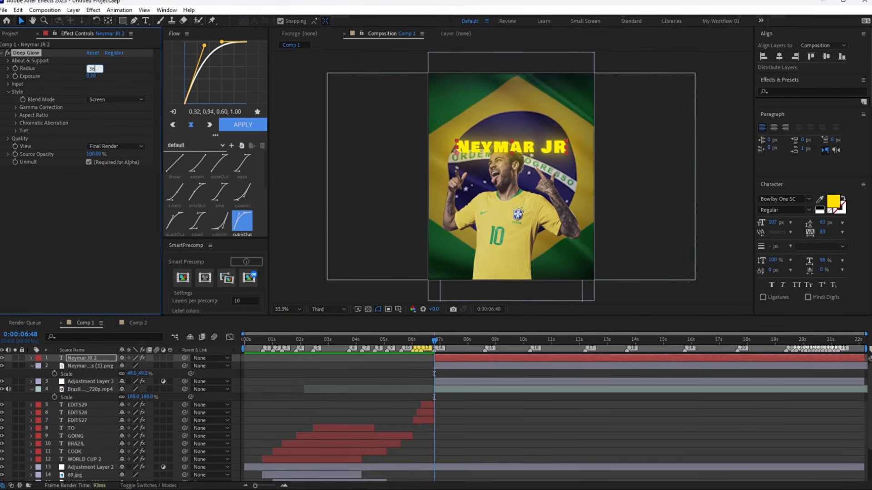
type("0")
key("Return")
Add a Drop Shadow to the name text and set its opacity to 70%.
key("ctrl+space")
type("dr")
key("Return")
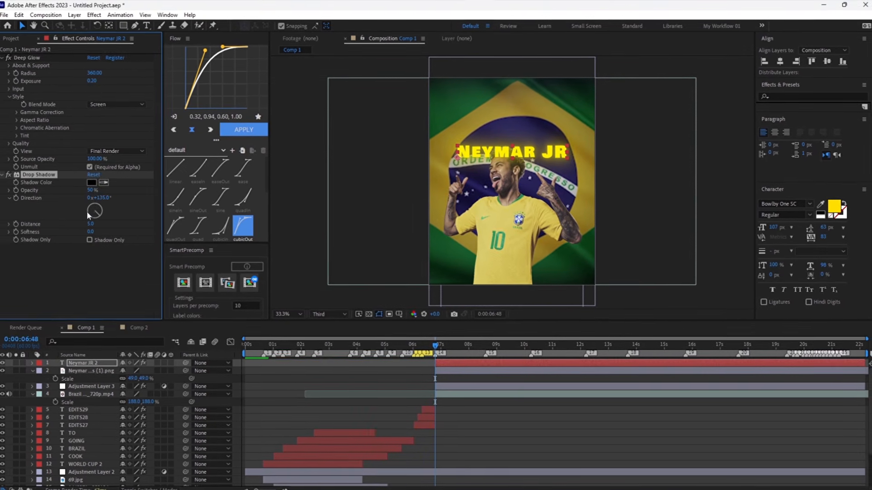
left_click(90, 190)
type("70")
key("Return")
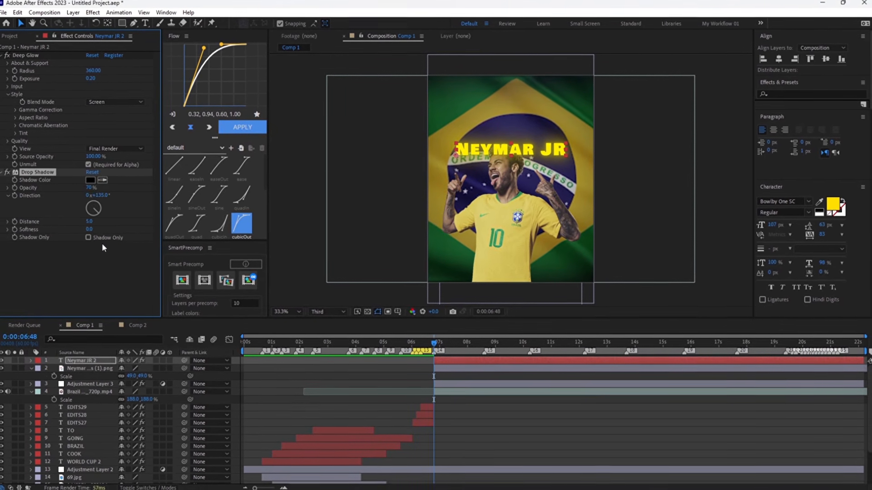
Add Bevel Alpha to the name text and place it above Deep Glow in the effect order.
key("ctrl+space")
type("be")
key("Return")
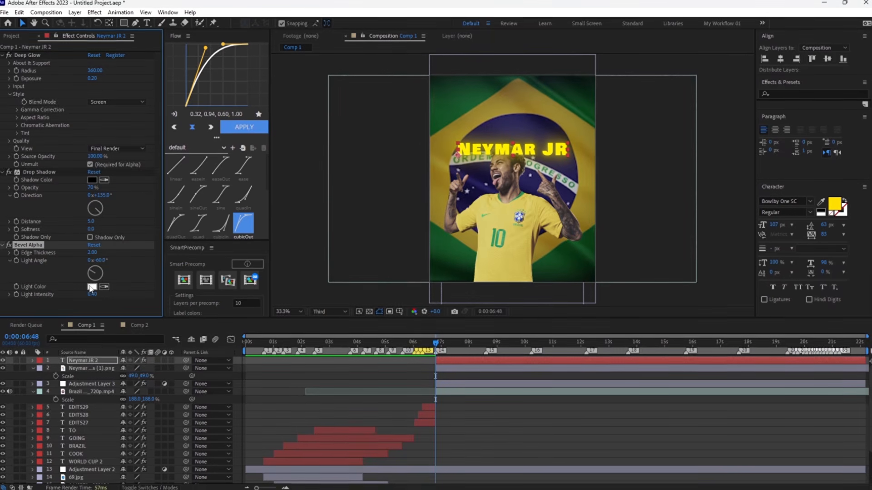
left_click_drag(28, 245, 29, 53)
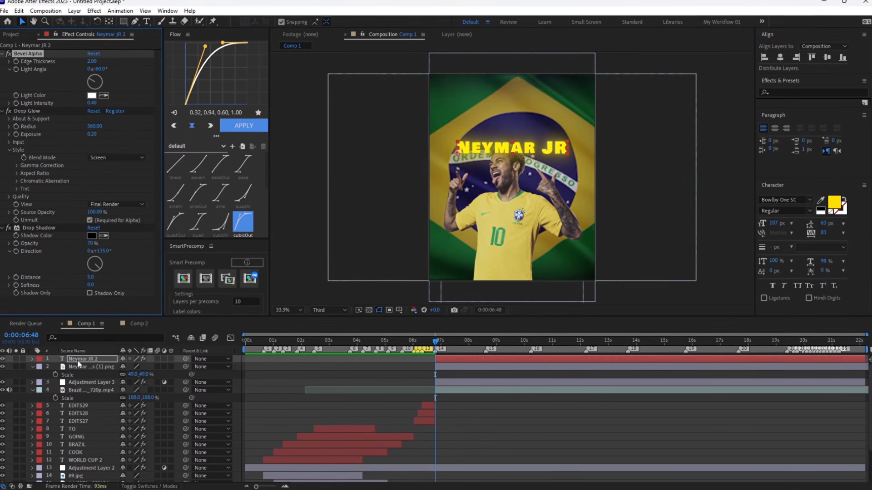
Place the name text layer beneath the Neymar cutout, scale it to 118%, and centre it horizontally in the composition.
left_click_drag(77, 360, 80, 379)
key("s")
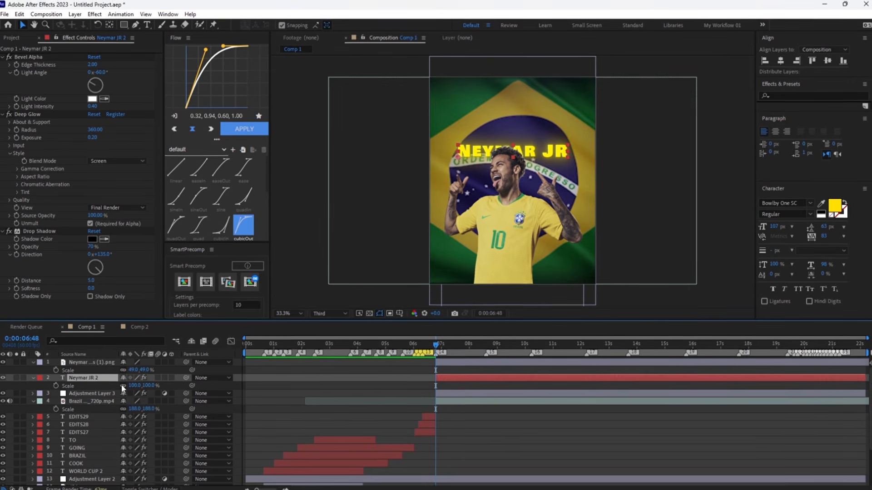
left_click_drag(150, 386, 158, 386)
left_click(781, 61)
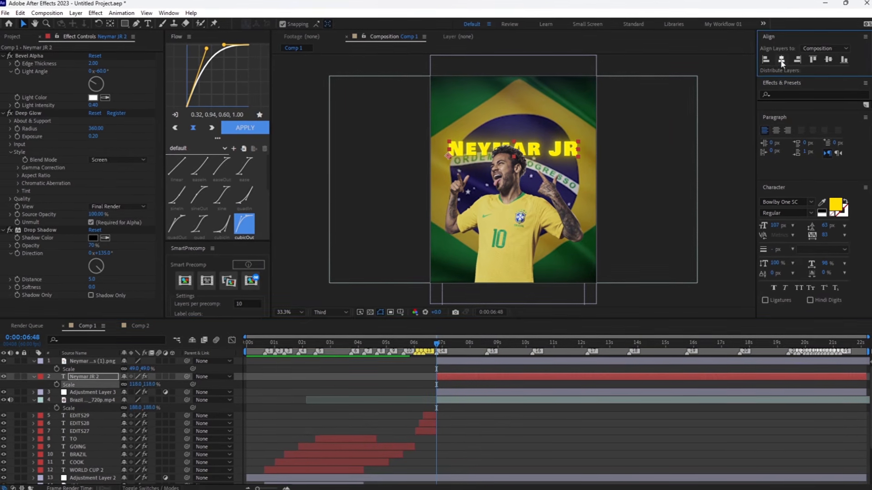
Raise the name text so the player's head only slightly overlaps it, and parent it to the Neymar cutout.
left_click(468, 377)
key("shift+Up")
key("shift+Up")
key("shift+Up")
key("shift+Up")
key("shift+Up")
key("shift+Up")
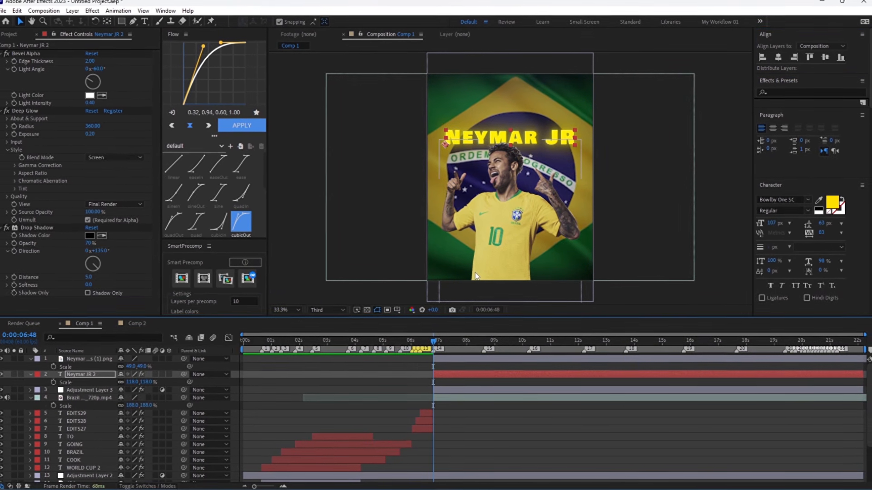
key("shift+Down")
key("shift+Down")
key("shift+Down")
left_click(460, 367)
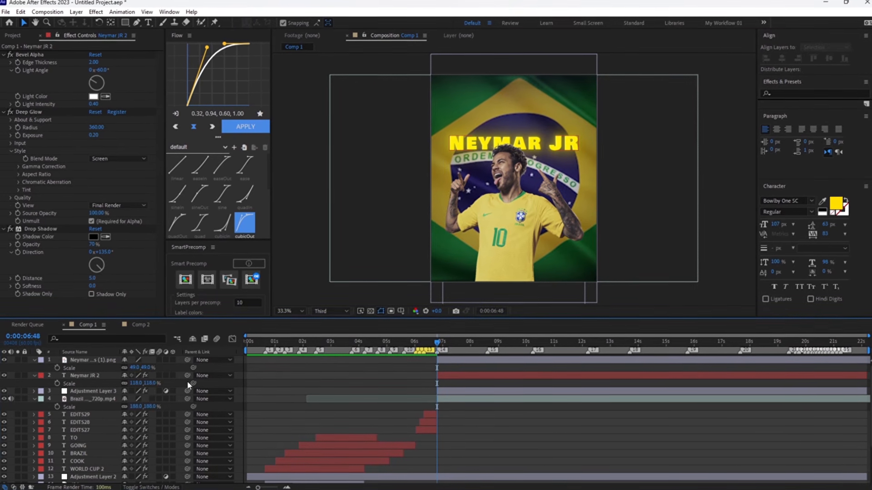
left_click_drag(185, 378, 94, 361)
Keyframe the cutout's position to rise from 540, 1789.9 at 0:00:06:48 to its current place at about 8 seconds.
left_click(103, 361)
key("p")
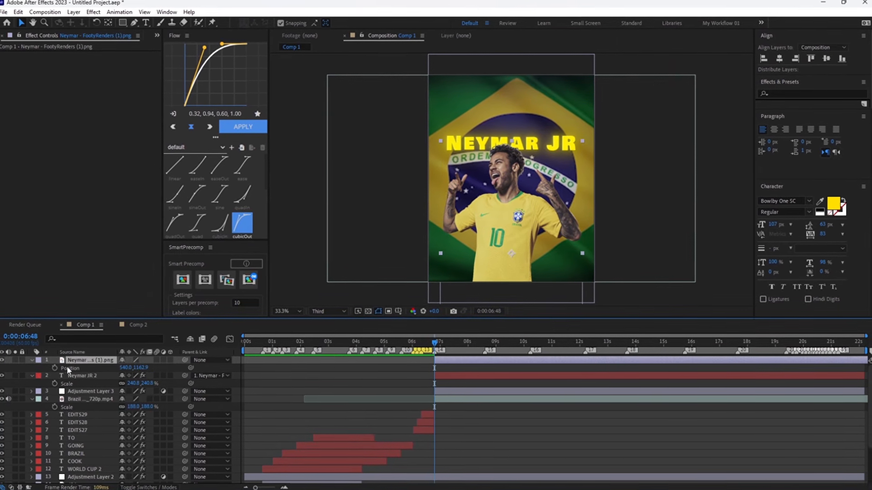
key("space")
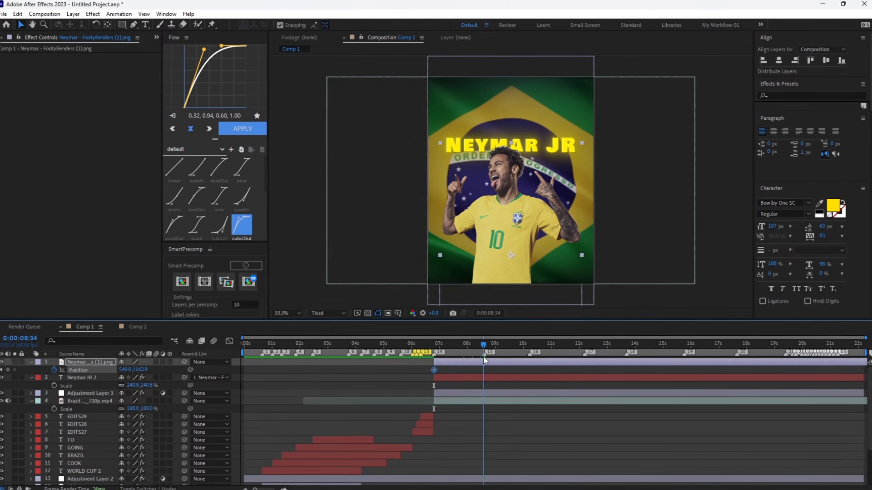
left_click(7, 369)
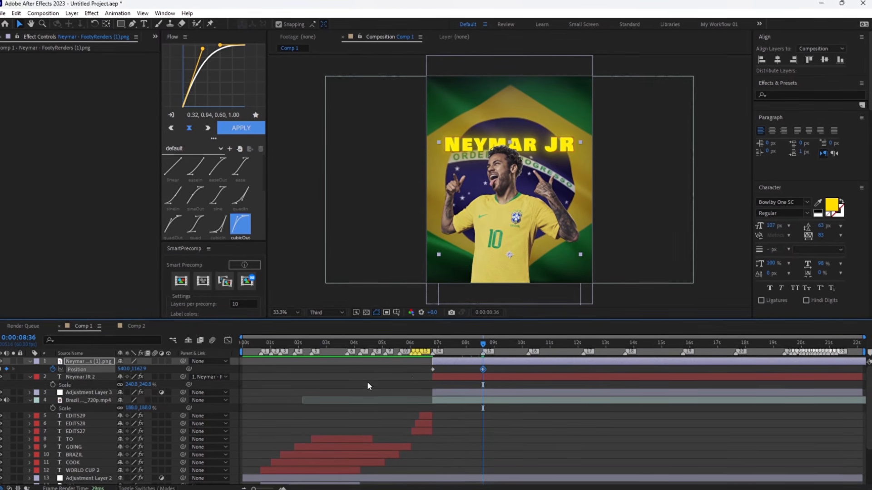
left_click_drag(483, 369, 465, 367)
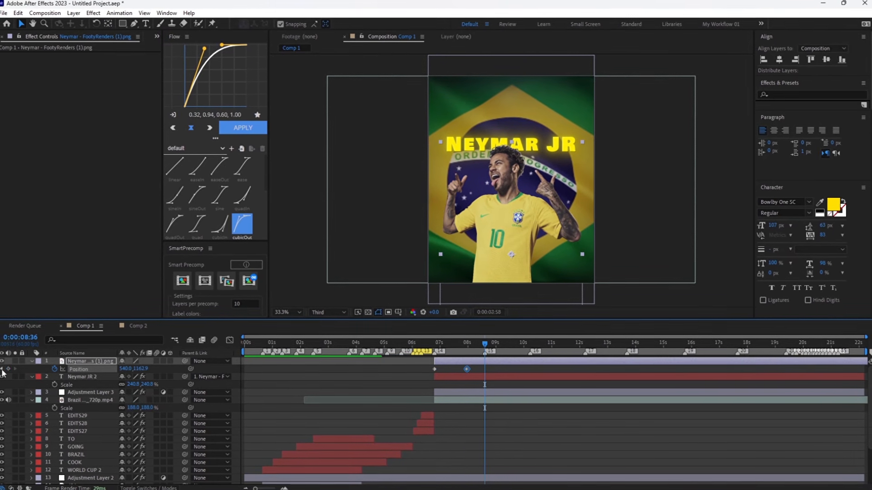
left_click(2, 369)
left_click_drag(162, 376, 433, 367)
Keyframe the cutout's opacity from 0% to 100% at the same times as its two position keyframes.
key("t")
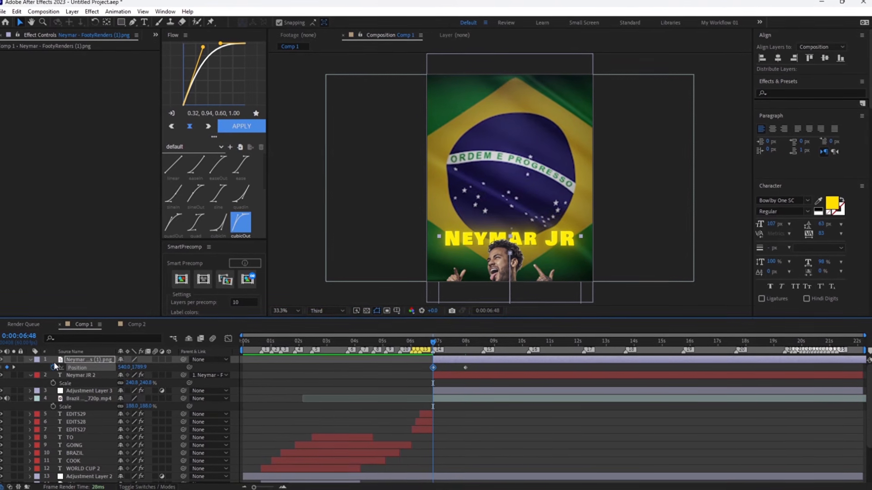
left_click(55, 369)
key("u")
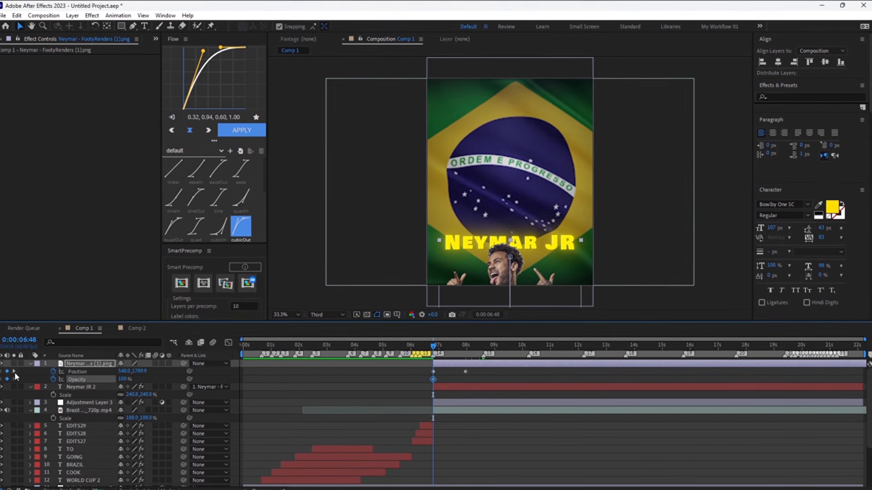
left_click(15, 370)
left_click(8, 377)
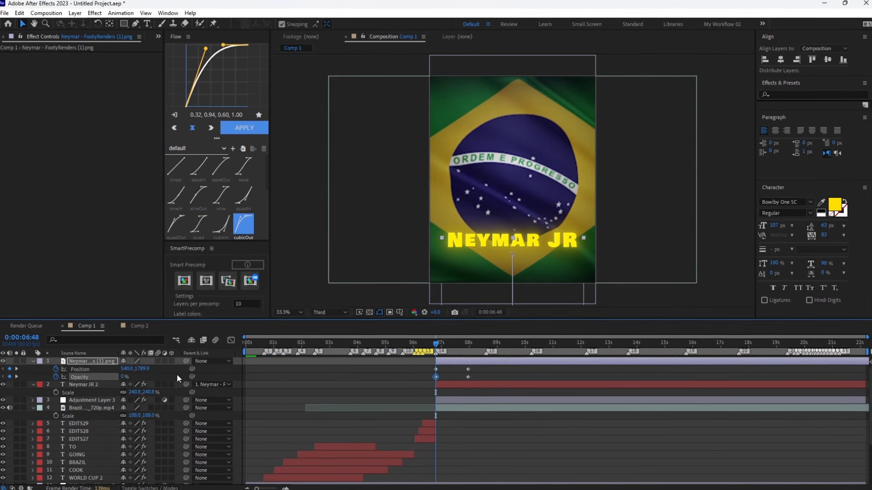
Easy-ease the cutout's position and opacity keyframes and apply the 0.32, 0.94, 0.60, 1.00 Flow curve to them.
left_click_drag(474, 363, 421, 380)
key("F9")
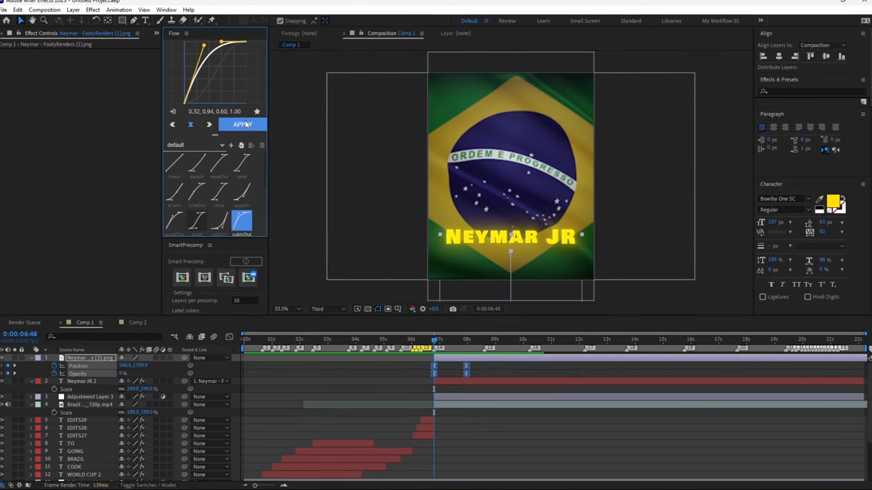
left_click(244, 124)
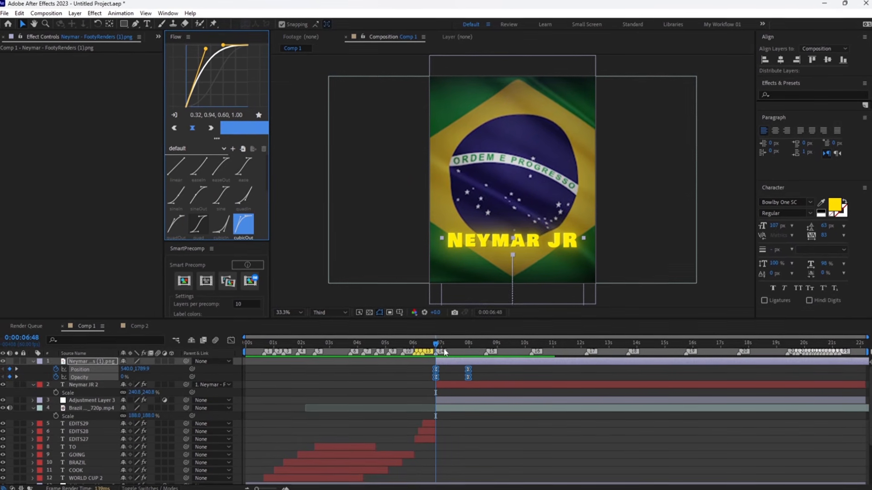
Play back the Neymar cutout's entrance animation from just before 0:00:06:48.
left_click_drag(437, 345, 357, 370)
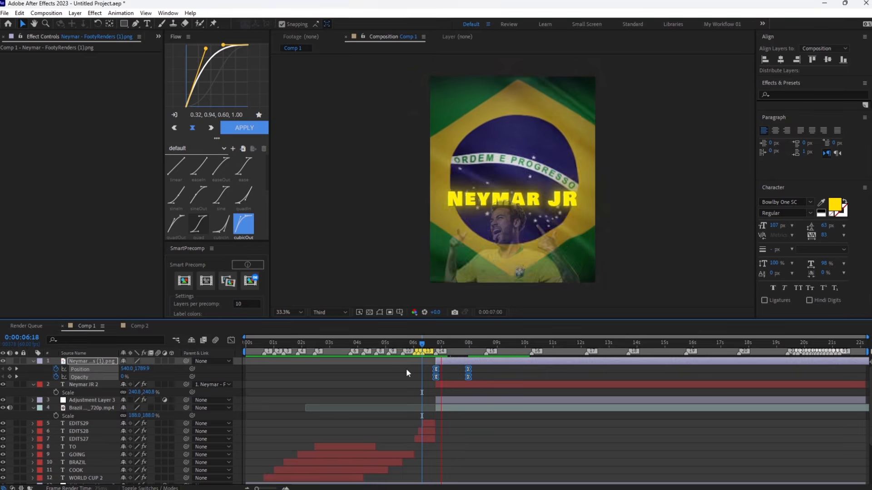
key("space")
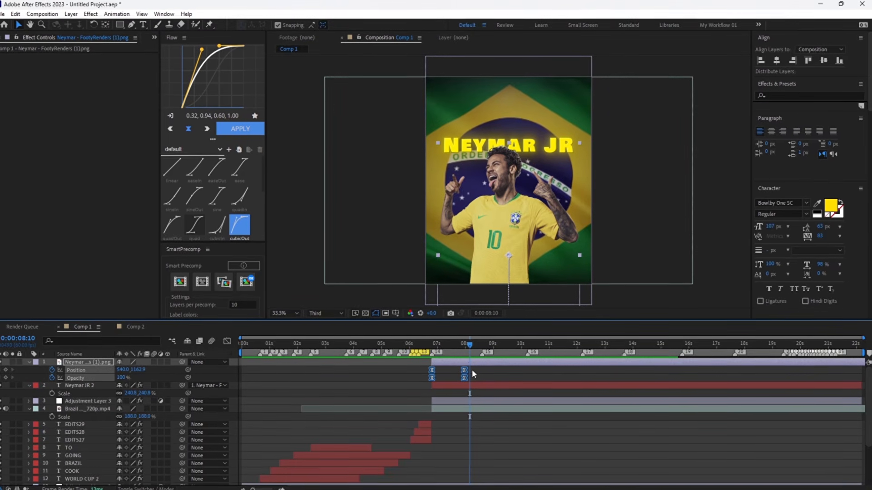
left_click_drag(470, 346, 426, 352)
key("space")
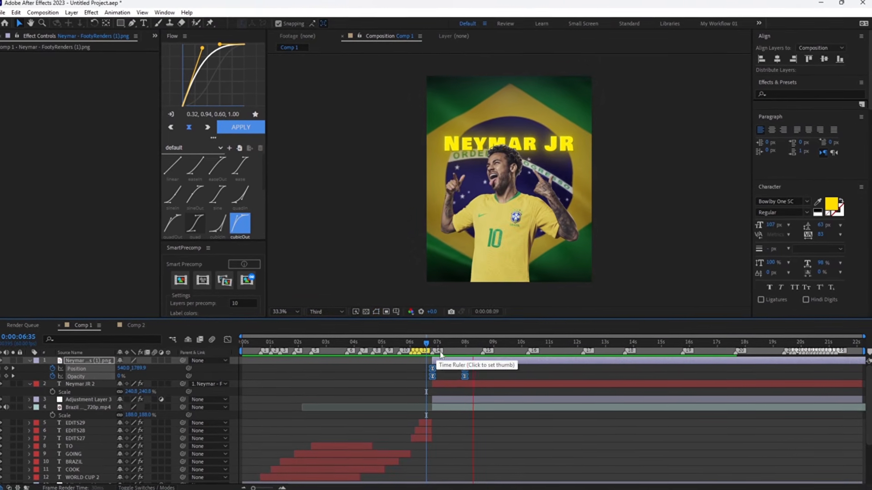
Split the Neymar cutout and its name text at 0:00:08:36 and delete the parts after that point.
key("space")
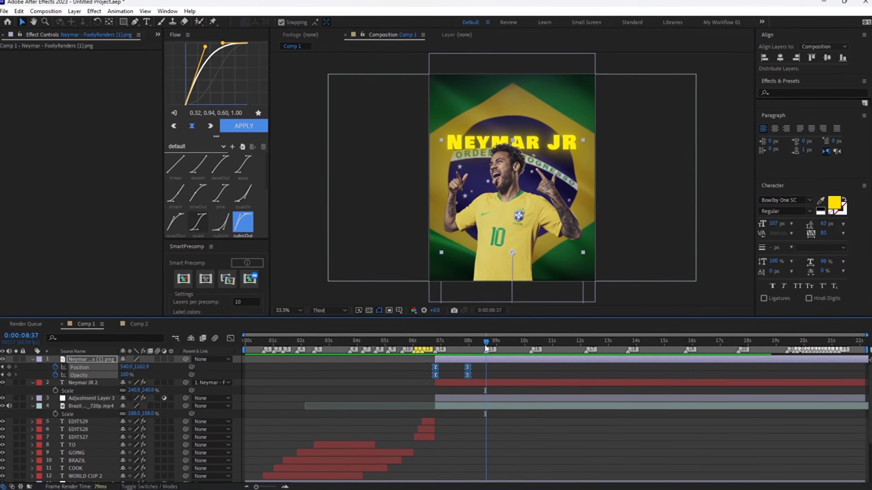
key("Page_Down")
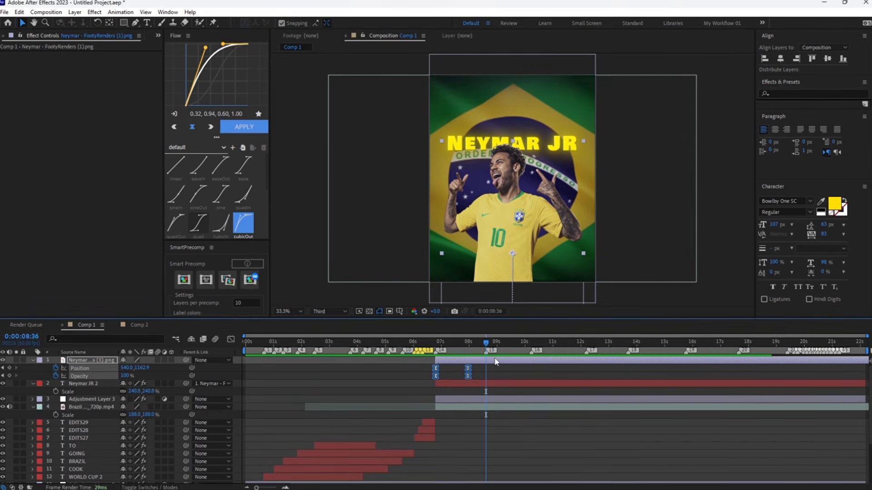
key("ctrl+shift+d")
key("Delete")
left_click(499, 385)
key("ctrl+shift+d")
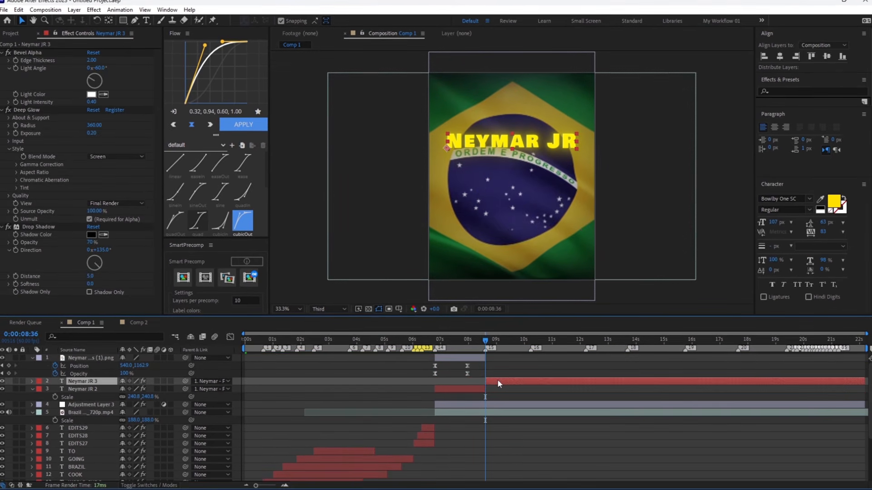
key("Delete")
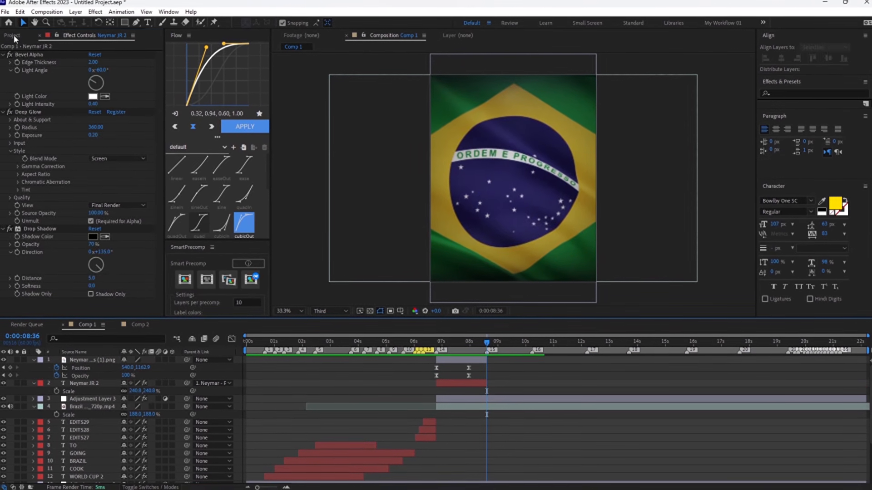
Place the Raphinha PNG from 0:00:08:36, scaled to 76% and moved down to the frame's bottom edge.
left_click(12, 37)
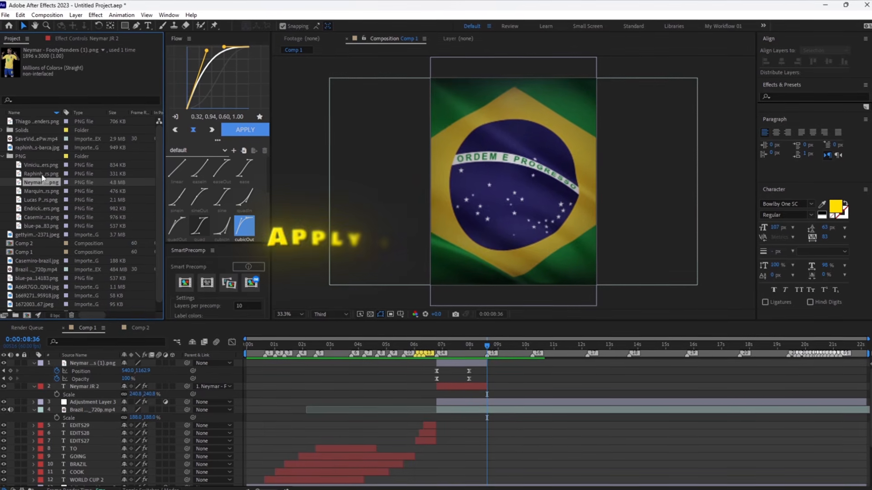
left_click(39, 172)
left_click_drag(41, 174, 481, 359)
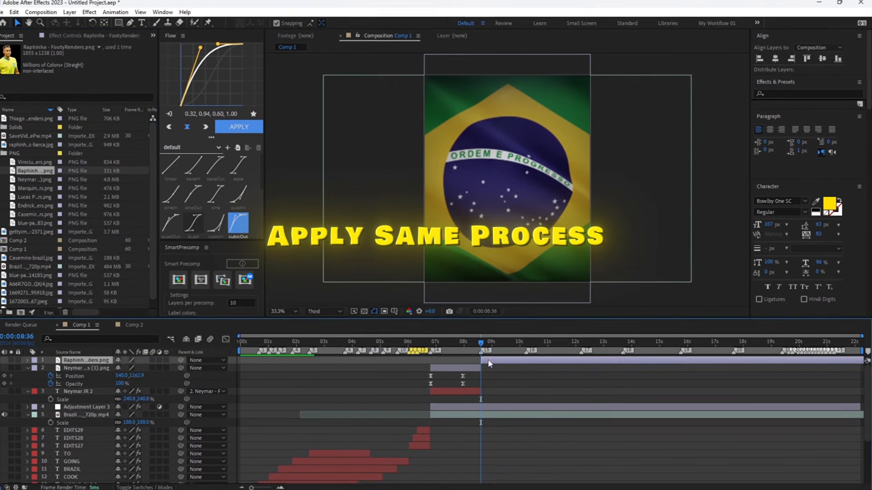
key("s")
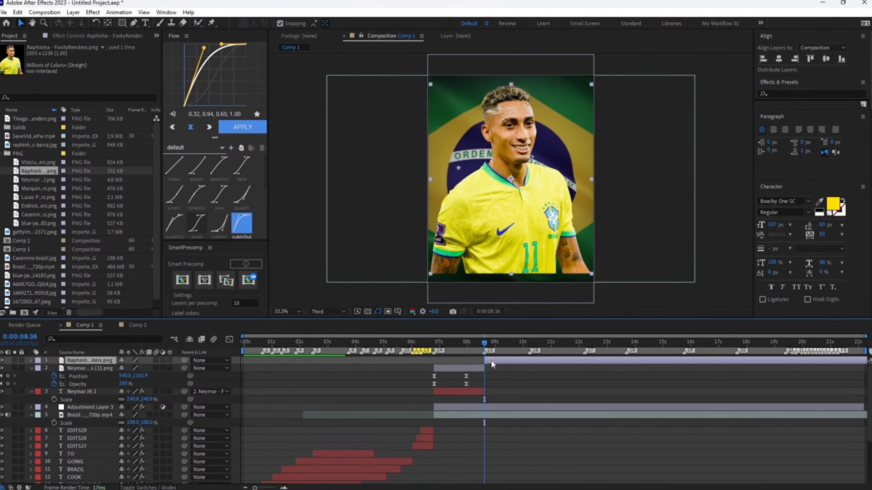
left_click_drag(148, 369, 136, 369)
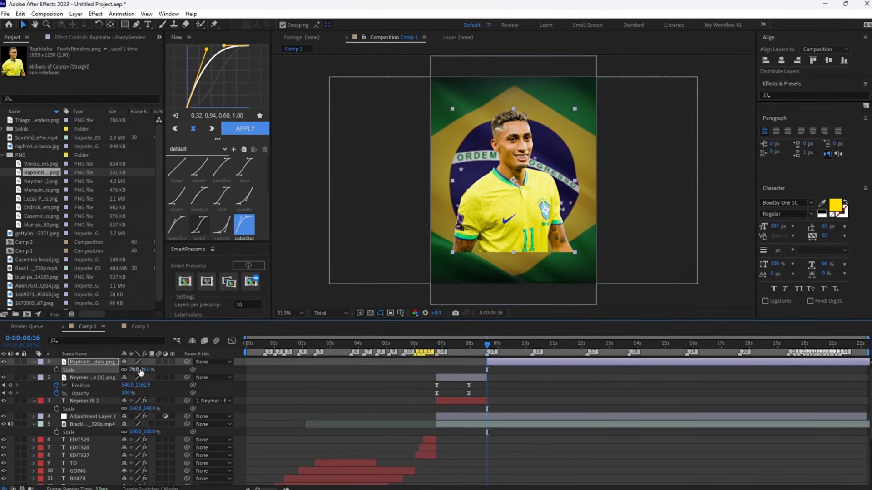
left_click_drag(509, 196, 509, 239)
Split the Raphinha cutout at the 0:00:10:14 beat marker and delete the part after it.
mouse_move(501, 339)
left_mouse_down()
mouse_move(530, 359)
mouse_move(485, 350)
left_mouse_up()
key("ctrl+shift+d")
key("Delete")
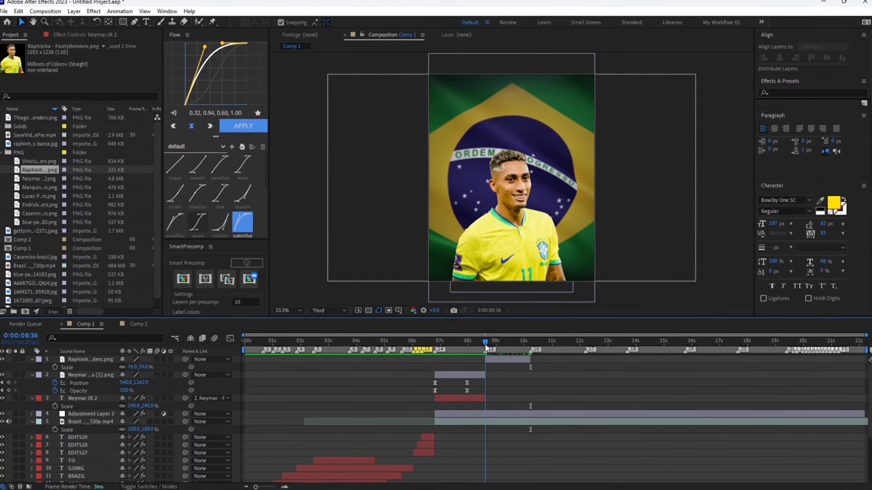
Duplicate the Neymar JR text to start at 0:00:08:36, directly below the Raphinha cutout in the layer order, and parent it to that cutout.
left_click(467, 402)
key("ctrl+d")
left_click_drag(466, 400, 514, 404)
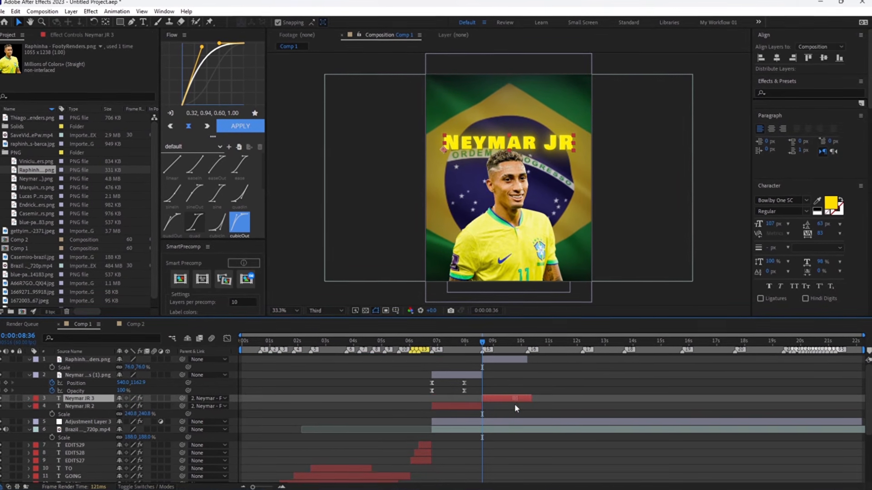
left_click_drag(82, 402, 82, 373)
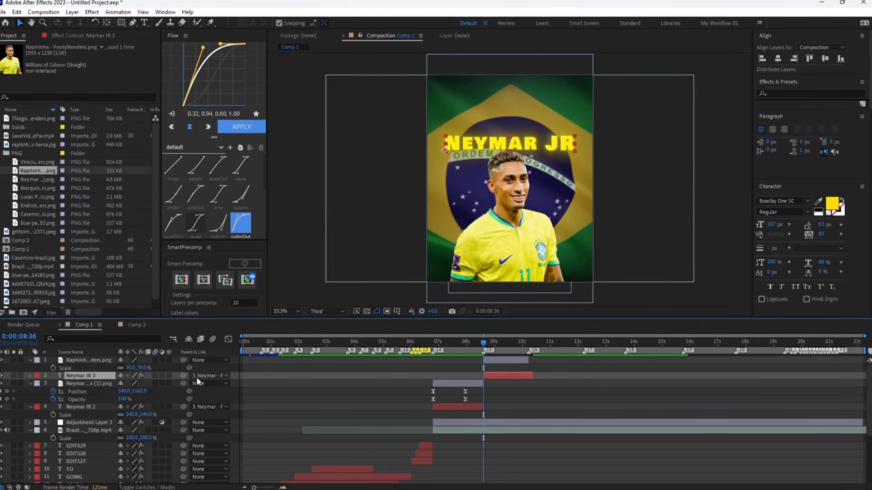
left_click_drag(182, 377, 104, 361)
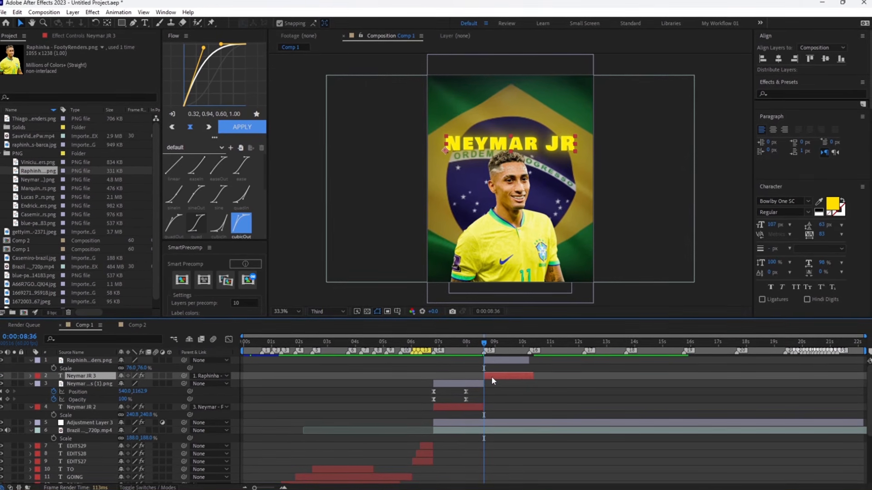
Copy Raphinha from the player name list in Notepad and replace the duplicated name text with it.
mouse_move(495, 478)
left_click(411, 482)
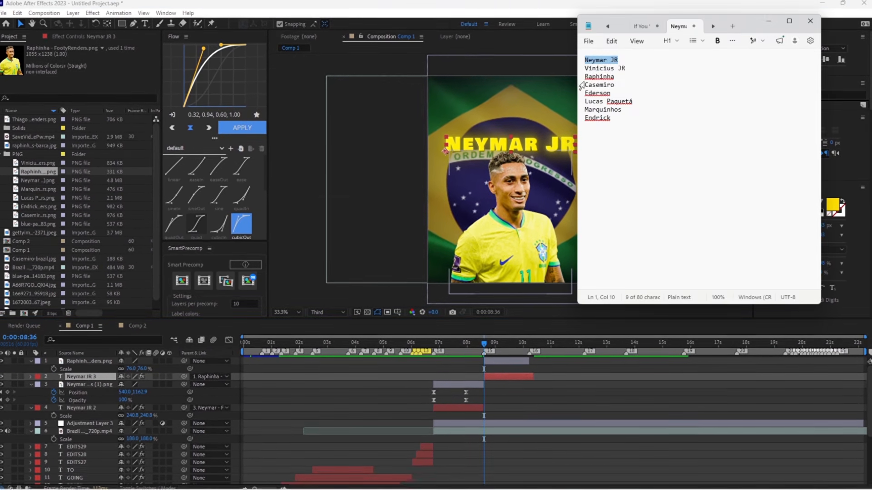
double_click(599, 76)
key("ctrl+c")
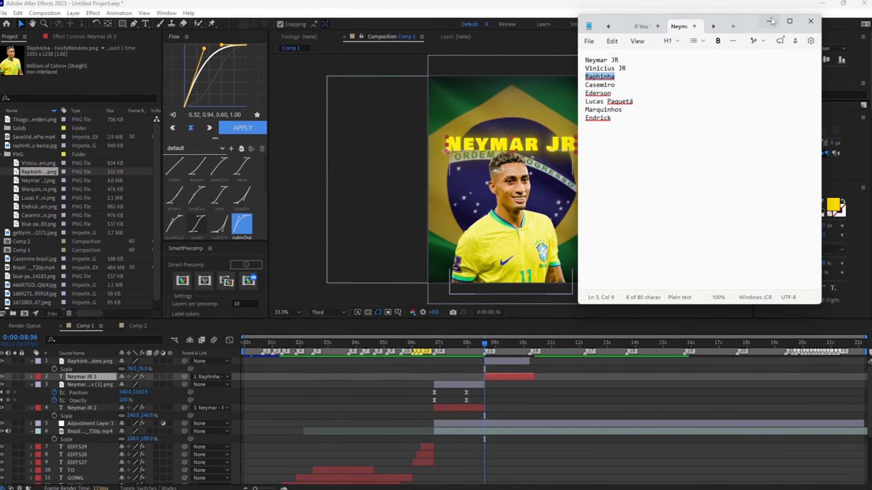
double_click(505, 377)
key("ctrl+v")
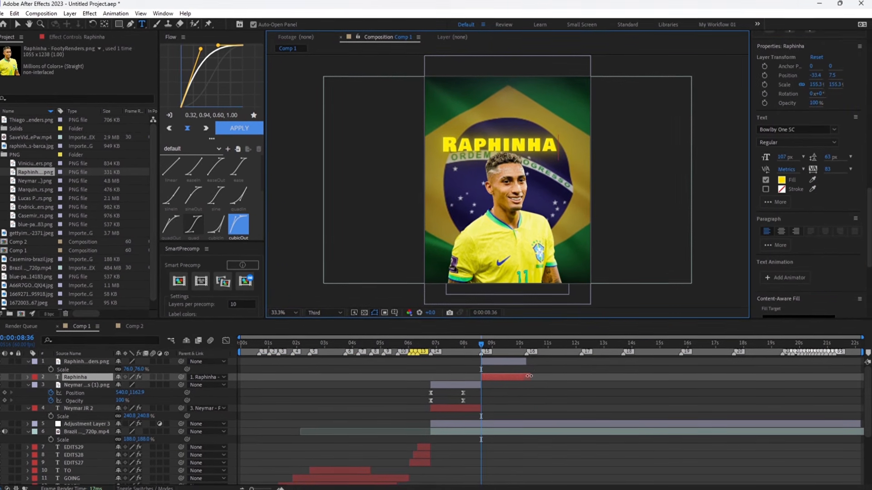
Trim the Raphinha name text to end with its cutout at 0:00:10:14.
left_click(535, 395)
left_click(518, 380)
left_click(527, 346)
key("alt+]")
left_click_drag(531, 343, 532, 346)
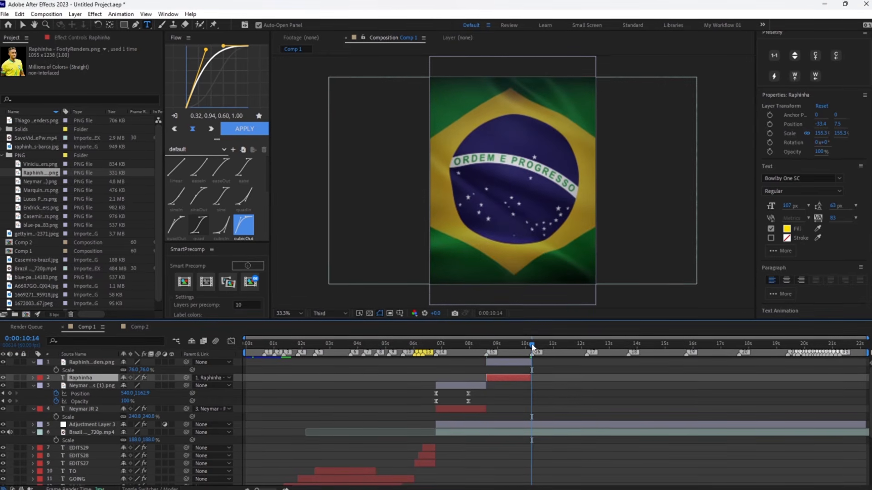
key("equal")
key("equal")
left_click_drag(526, 375, 530, 375)
Add an opacity keyframe to the Raphinha cutout at 0:00:08:36 and center the name text above the player's head.
left_click_drag(509, 345, 351, 348)
left_click(356, 363)
key("t")
left_click(57, 370)
left_click(371, 378)
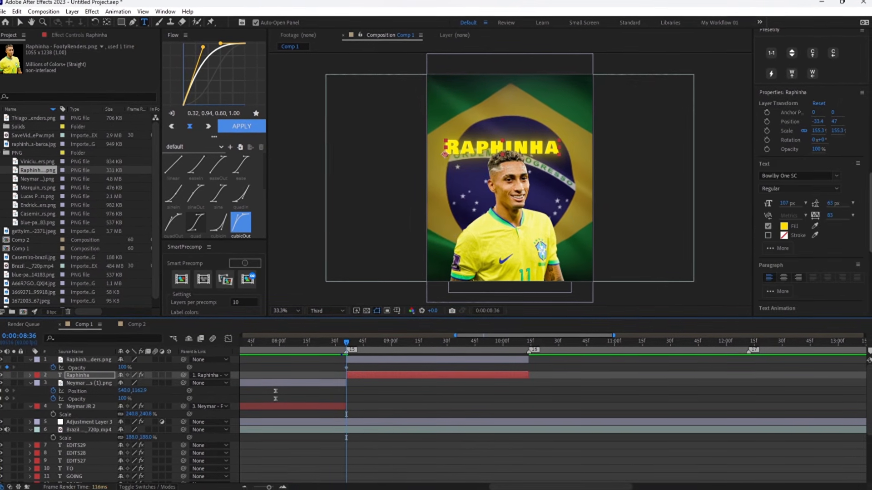
left_click_drag(499, 143, 504, 147)
Keyframe the Raphinha cutout to rise from 540, 1473.7 to 540, 953.7 and fade from 0% to 100% between 0:00:08:36 and about 0:00:09:42.
left_click(367, 361)
key("shift+p")
left_click(56, 368)
left_click_drag(348, 344, 471, 377)
left_click(9, 368)
left_click(9, 376)
left_click(3, 375)
left_click_drag(126, 376, 103, 376)
Apply the 0.32, 0.94, 0.60, 1.00 Flow curve to the Raphinha cutout's keyframes and play back the entrance.
left_click_drag(486, 380, 341, 365)
left_click(245, 126)
left_click(270, 341)
key("space")
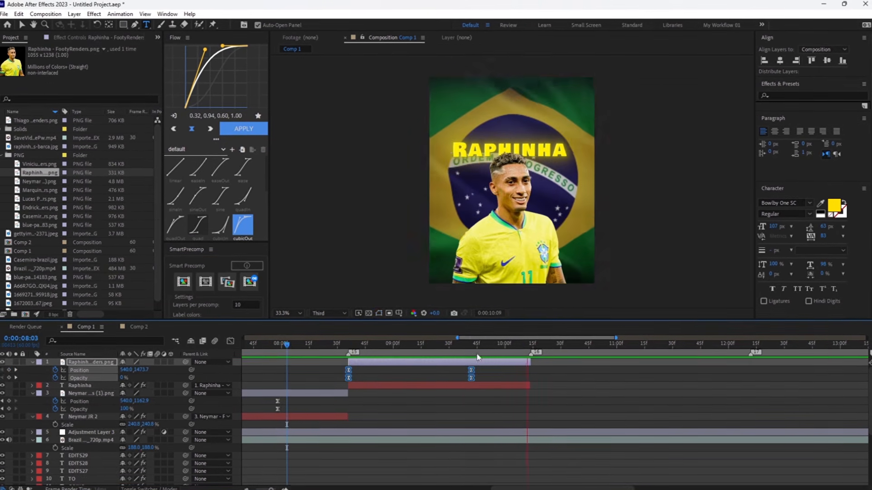
Add the Vinicius Junior PNG from 0:00:10:14 and scale it down to fit within the frame.
left_click(528, 344)
left_click(40, 190)
left_click_drag(38, 164, 528, 361)
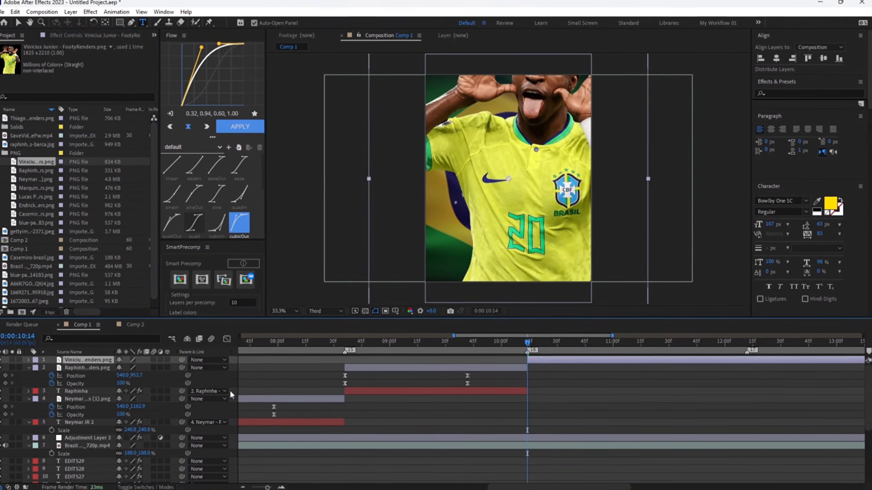
key("s")
left_click_drag(142, 367, 117, 367)
left_click(522, 177)
key("ctrl+z")
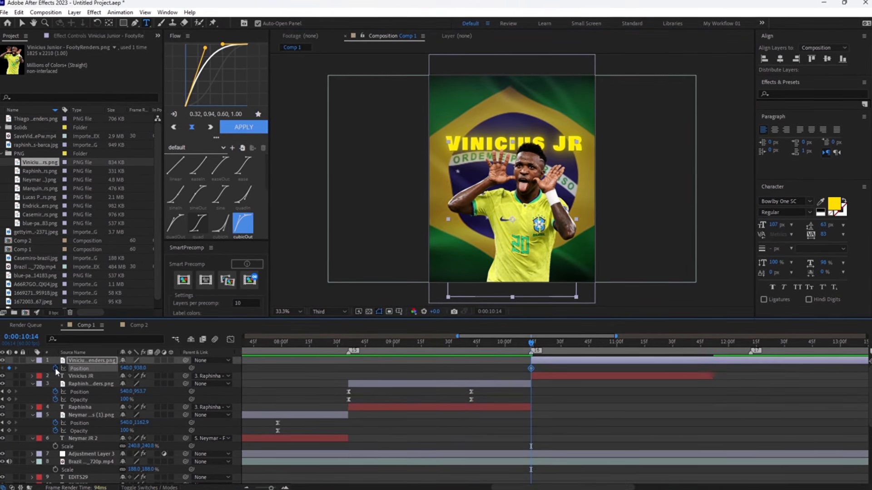
Keyframe the Vinicius cutout to rise from 540, 1505 to 540, 938 and fade from 0% to 100% between 0:00:10:14 and 0:00:11:17.
left_click(647, 341)
left_click(8, 375)
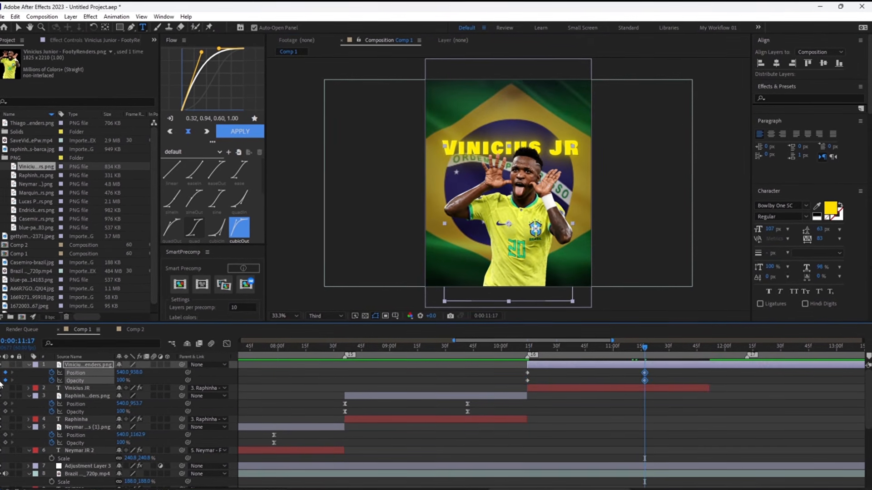
left_click(0, 381)
left_click_drag(136, 372, 376, 373)
left_click_drag(119, 381, 75, 380)
Apply the 0.32, 0.94, 0.60, 1.00 Flow curve to the Vinicius cutout's keyframes and scrub through the entrance.
left_click_drag(663, 369, 346, 387)
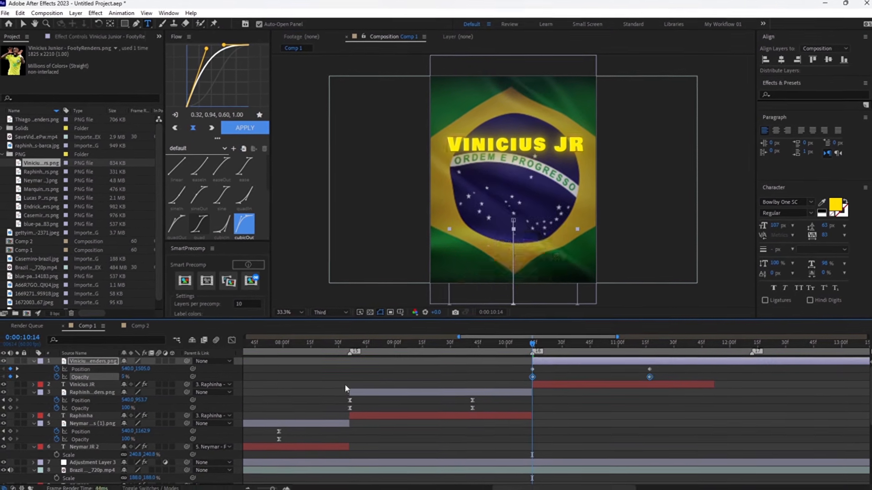
left_click(240, 131)
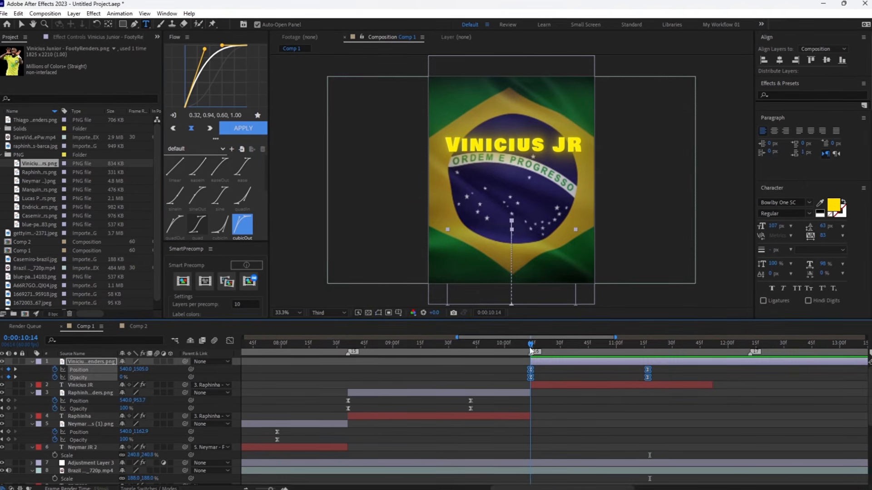
left_click_drag(530, 350, 645, 343)
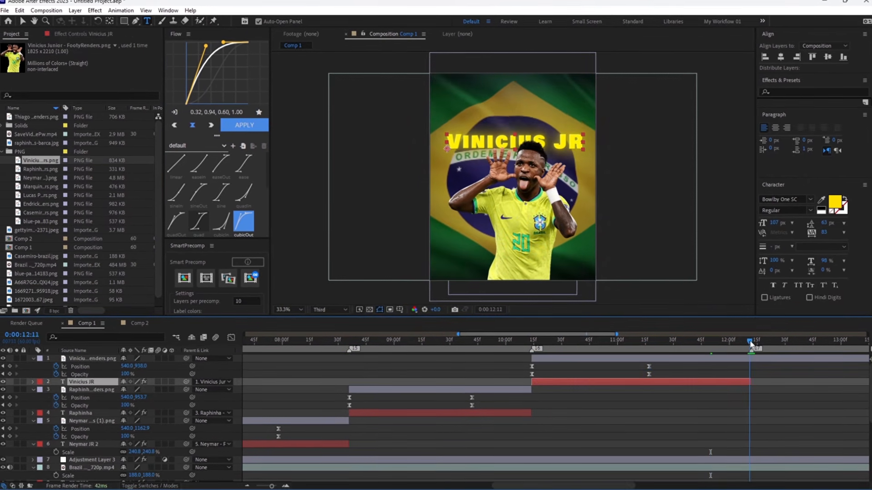
Add the Marquinhos PNG from 0:00:12:12 at 165% scale and move a copy of the Vinicius JR text to that section.
left_click(37, 189)
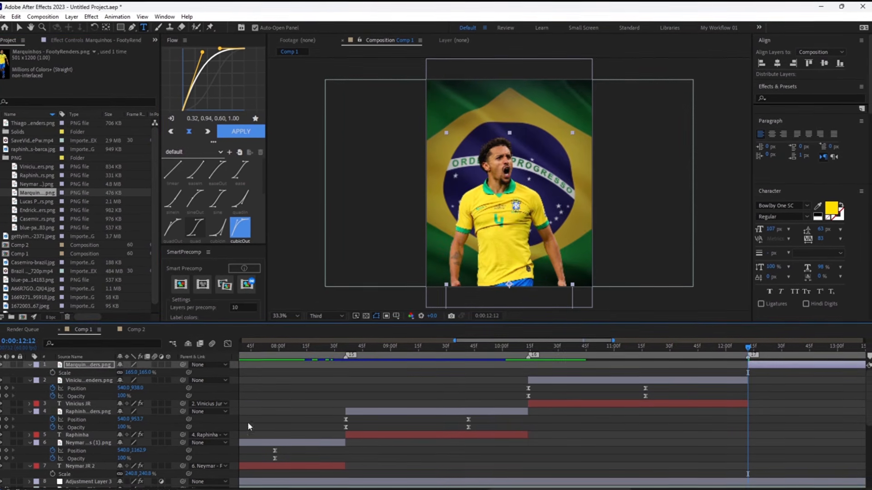
left_click_drag(543, 401, 781, 407)
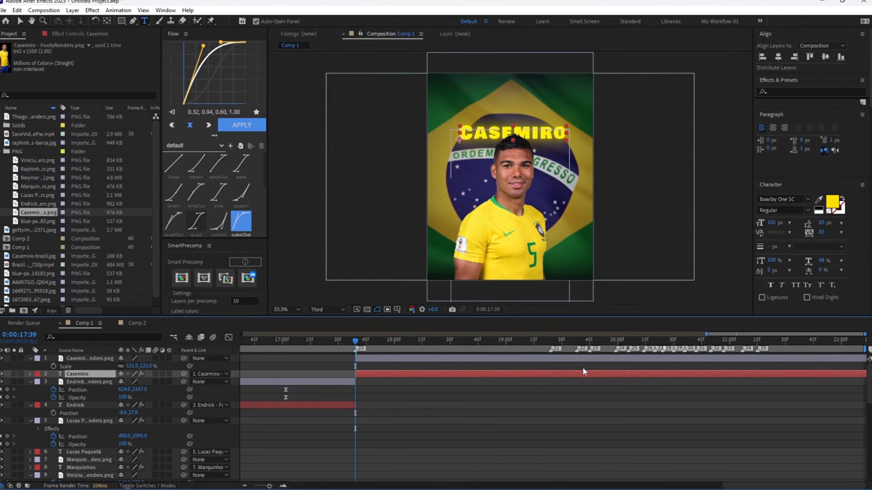
Collapse the layers' open properties and create a 1080 × 1350 px dark gray solid above all layers.
left_click(34, 363)
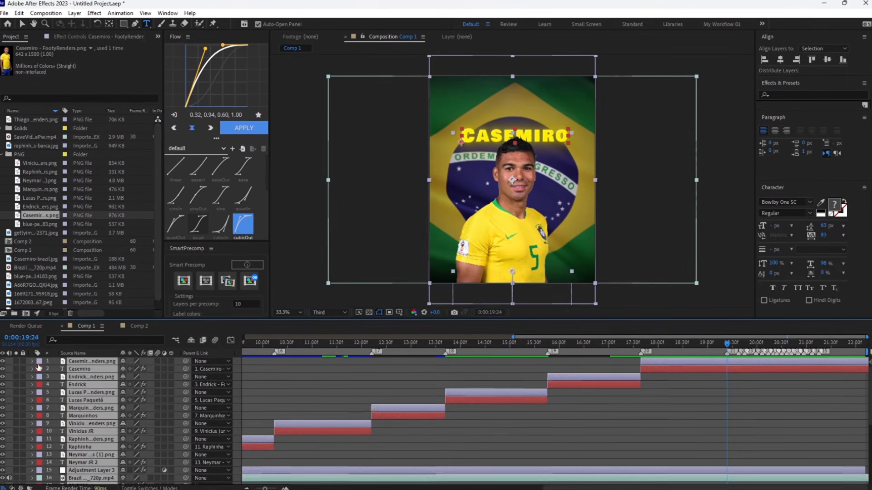
left_click(715, 409)
right_click(171, 372)
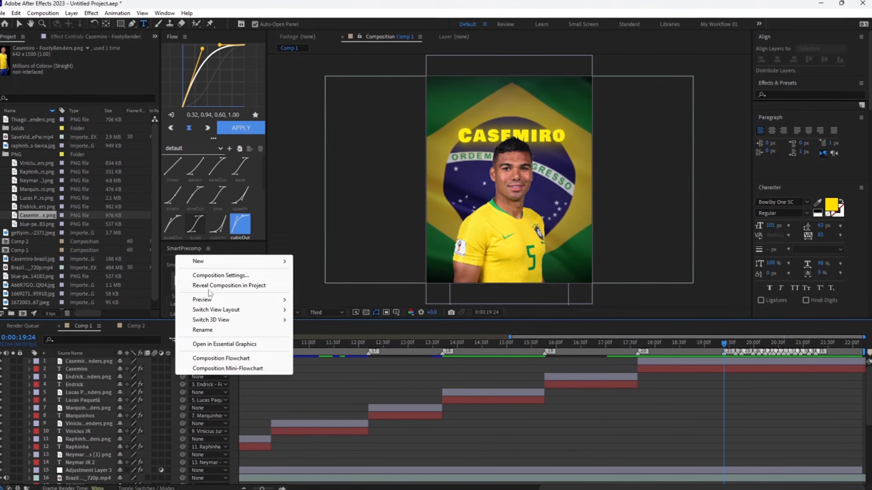
mouse_move(195, 259)
left_click(313, 288)
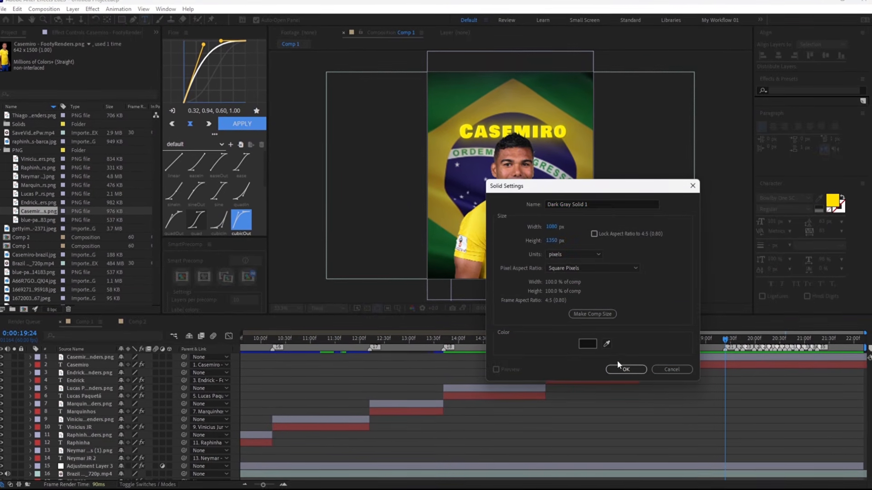
left_click(625, 372)
Split the dark gray solid at 0:00:19:24 and delete the part before it.
key("ctrl+shift+d")
left_click(721, 369)
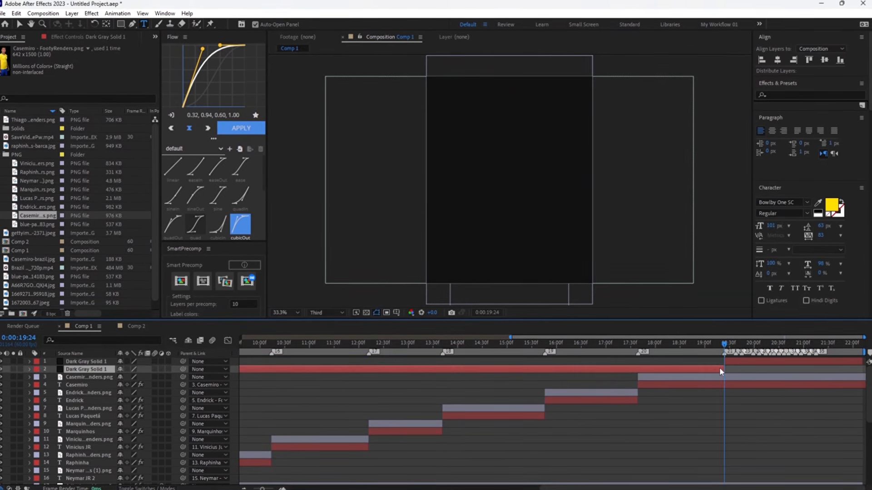
key("Delete")
Set the dark gray solid's opacity to 50%.
key("equal")
key("equal")
key("equal")
left_click(754, 362)
key("t")
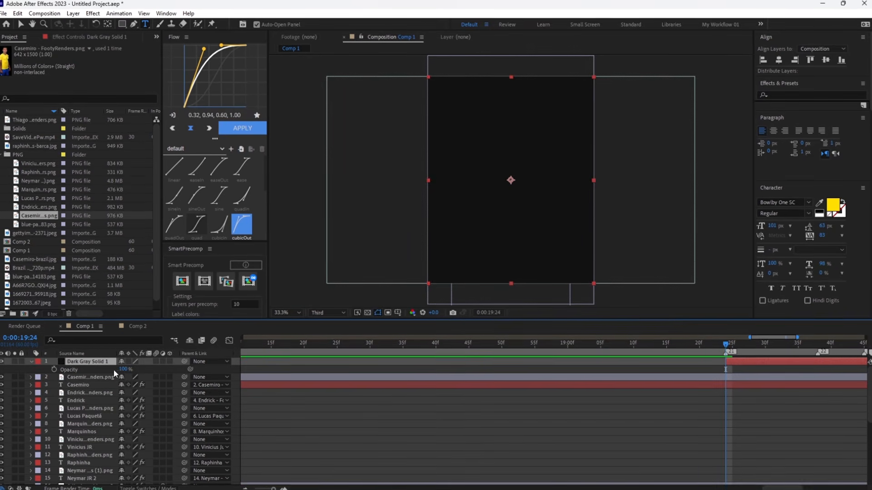
left_click(122, 369)
type("50")
key("Return")
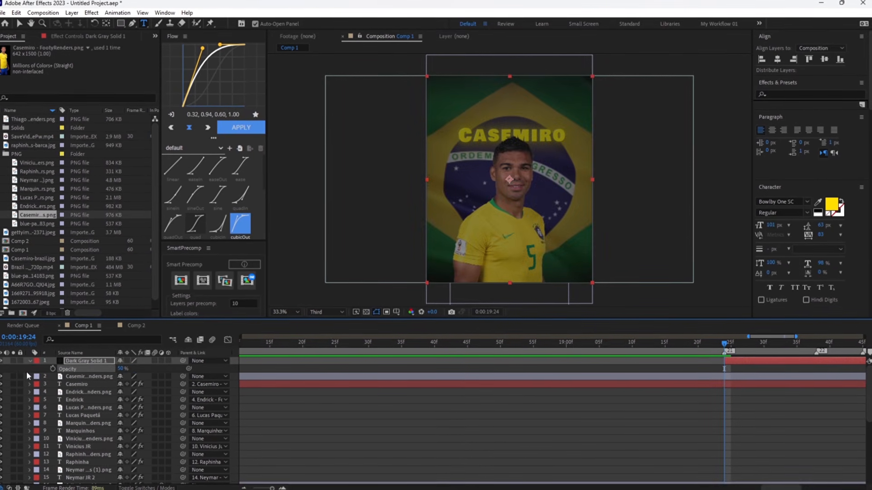
Keyframe the solid's opacity from 50% at 0:00:19:24 to 0% at 0:00:19:38, and cut off the solid after that point.
left_click(53, 370)
left_click_drag(762, 348, 818, 377)
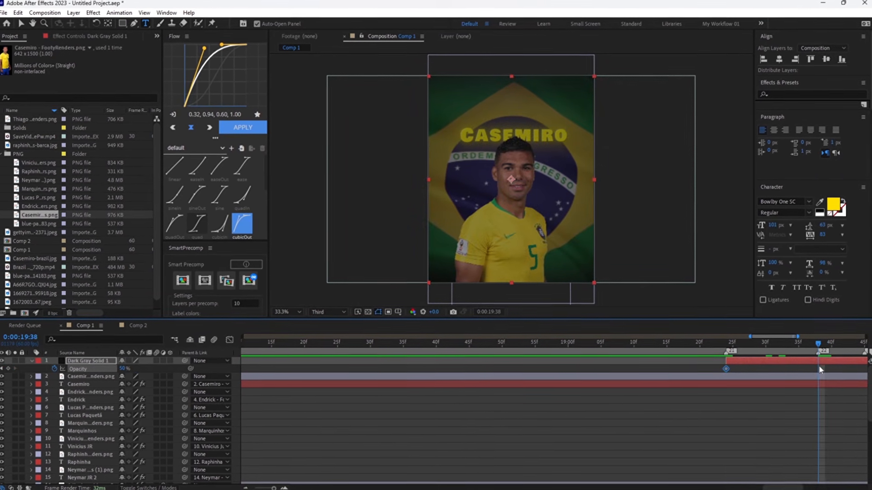
left_click_drag(122, 370, 93, 371)
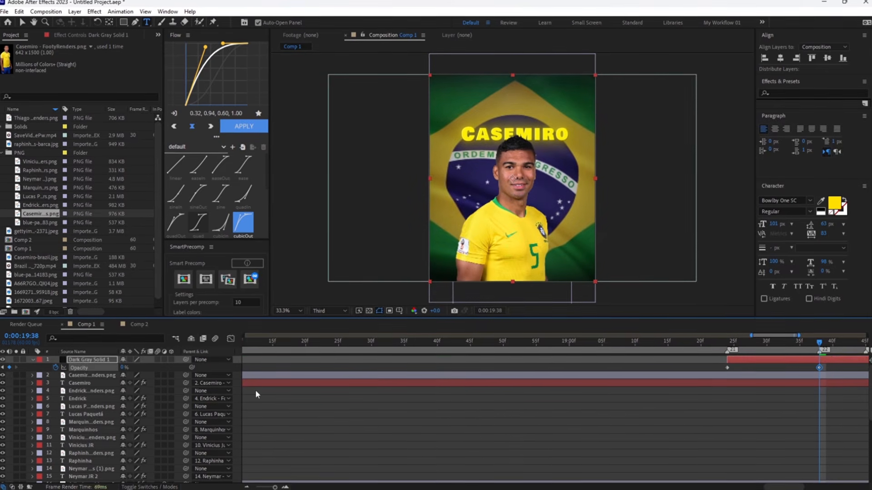
key("ctrl+shift+d")
key("Delete")
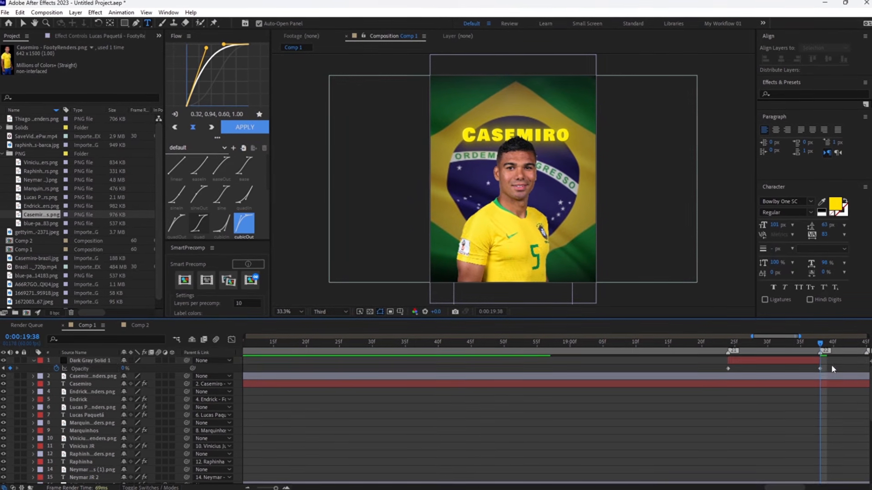
Duplicate the dark gray solid nine times, starting each copy at the next beat marker from 22 to 30.
left_click_drag(771, 487, 793, 486)
key("ctrl+d")
mouse_move(398, 361)
left_mouse_down()
mouse_move(677, 371)
mouse_move(864, 360)
left_mouse_up()
key("ctrl+d")
key("ctrl+d")
key("ctrl+d")
key("ctrl+d")
key("ctrl+d")
key("ctrl+d")
key("ctrl+d")
key("ctrl+d")
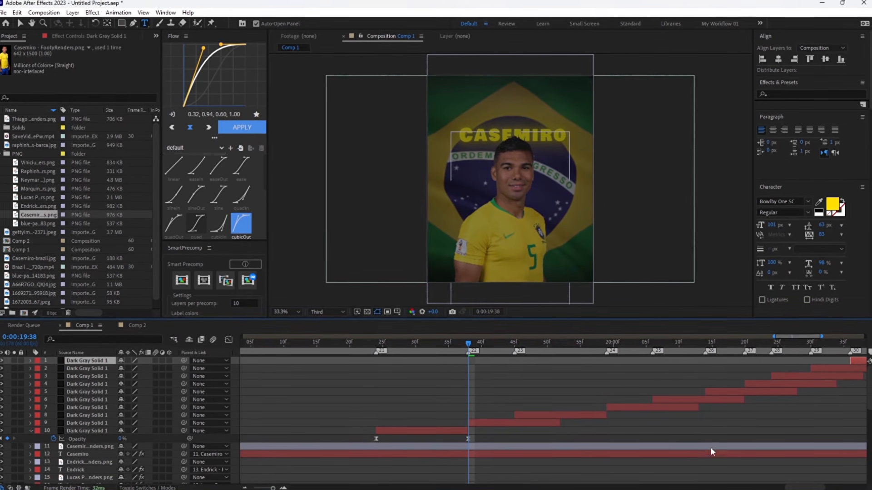
Add five more copies of the dark gray solid, starting them on beat markers 31 to 35.
left_click_drag(800, 486, 829, 486)
key("ctrl+d")
left_click_drag(409, 359, 497, 363)
key("ctrl+d")
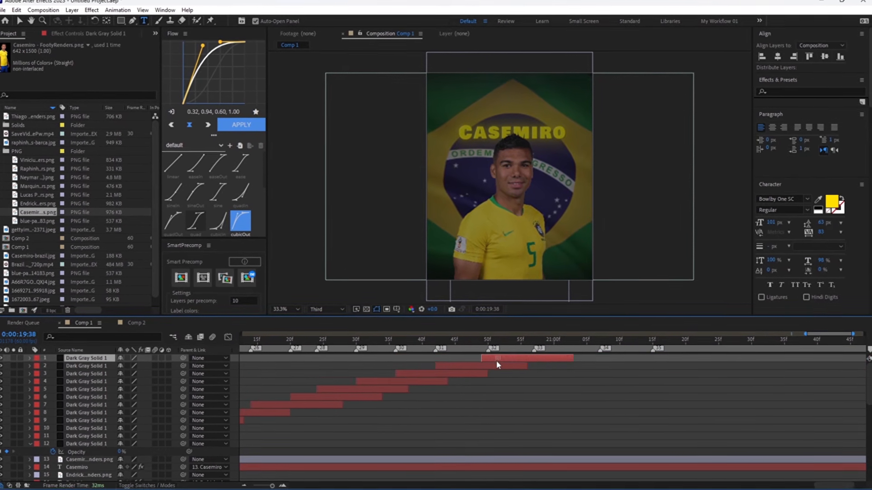
key("ctrl+d")
left_click_drag(551, 358, 667, 361)
key("ctrl+d")
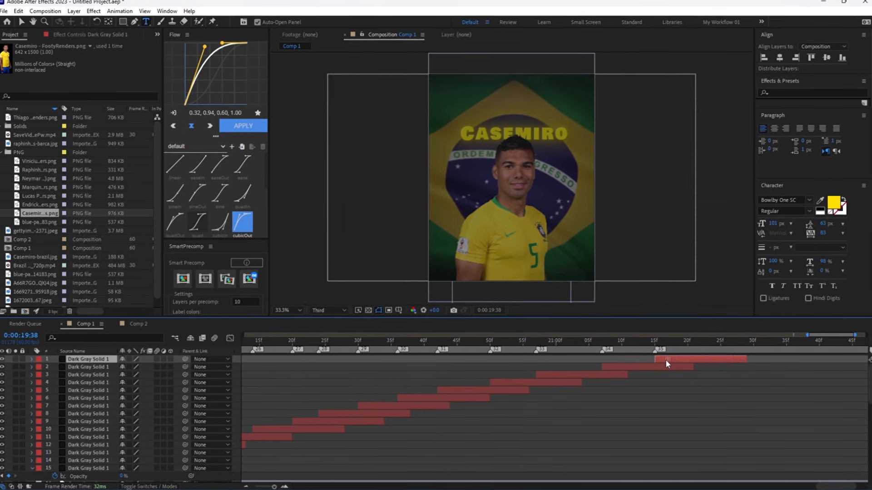
Precompose all the dark gray solids into one layer with Smart Precomp and preview the flashes.
scroll(653, 368, "down", 5)
left_click_drag(392, 341, 285, 427)
left_click(305, 470)
left_click(88, 362, "shift")
left_click(182, 281)
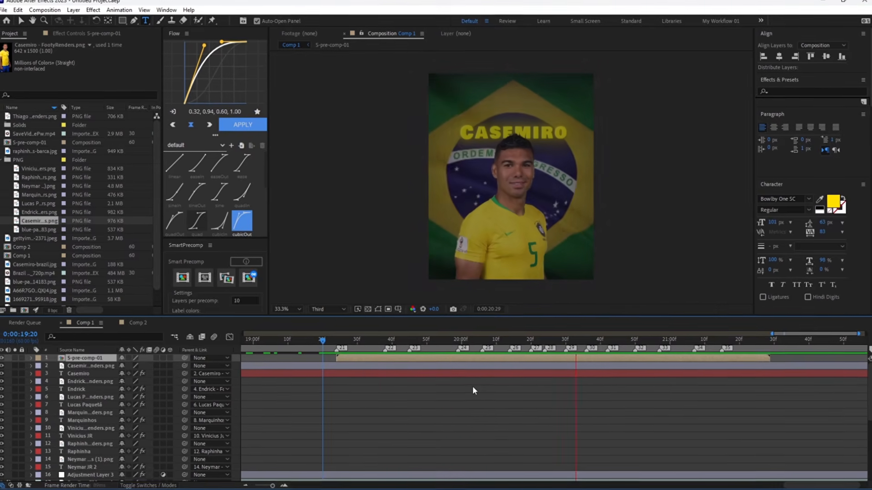
key("space")
key("minus")
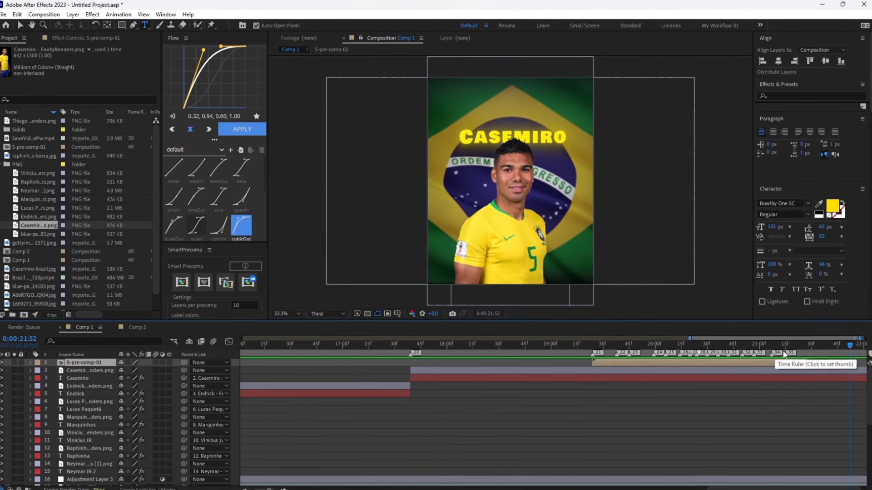
Keyframe the Casemiro cutout's opacity from 100% at 0:00:21:07 to 0% at 0:00:21:29.
left_click(784, 355)
left_click(88, 370)
key("t")
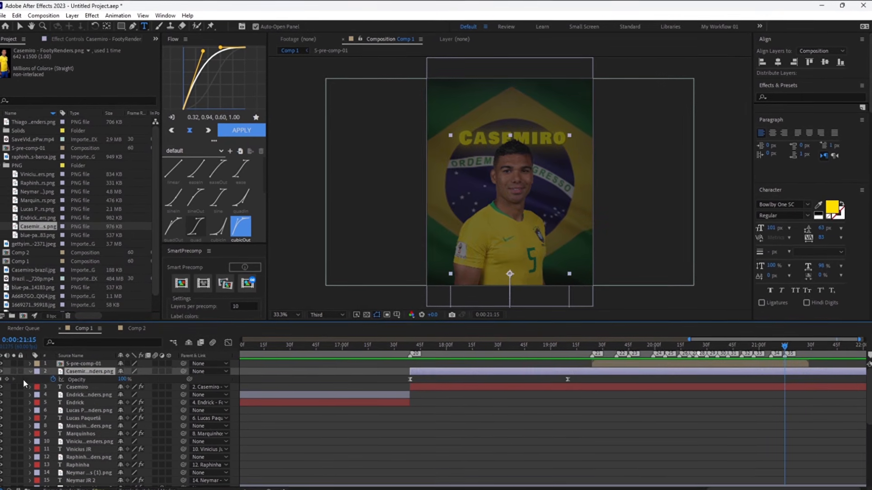
left_click(7, 379)
left_click_drag(785, 379, 771, 380)
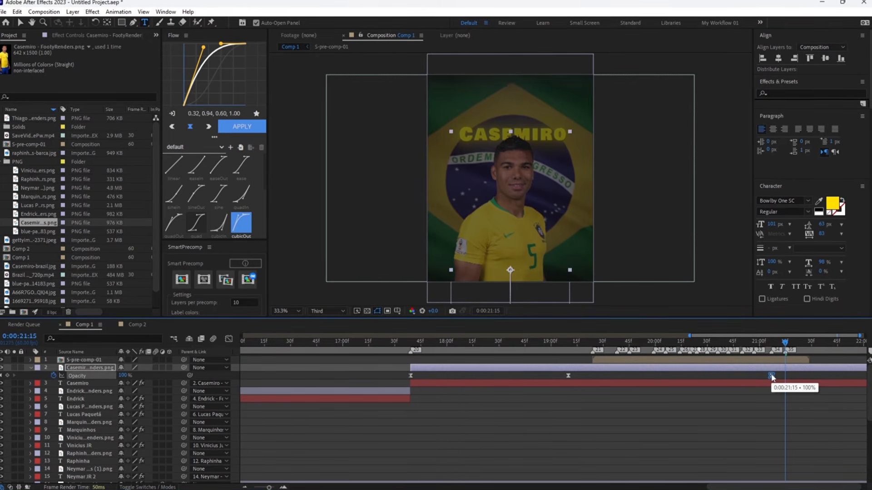
left_click(789, 346)
left_click(124, 378)
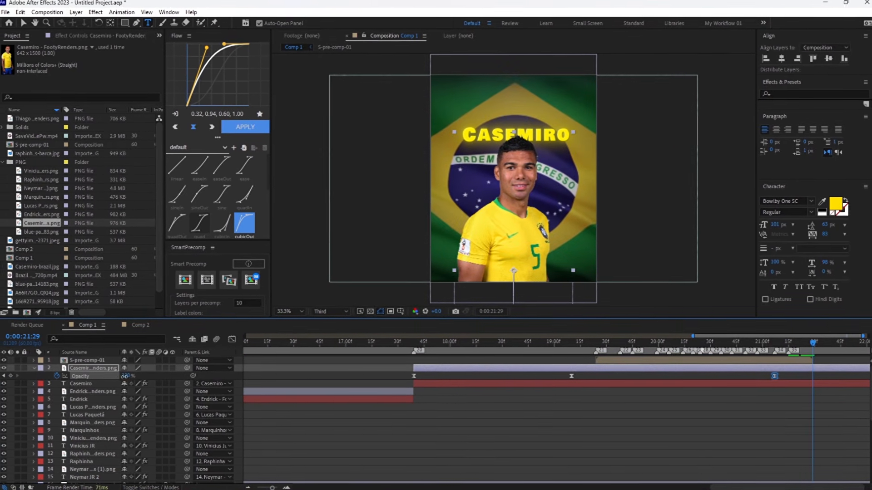
type("0")
key("Return")
Create another dark gray solid above all layers, split it at 0:00:21:07 and delete the earlier part.
left_click_drag(781, 343, 776, 343)
left_click(788, 360)
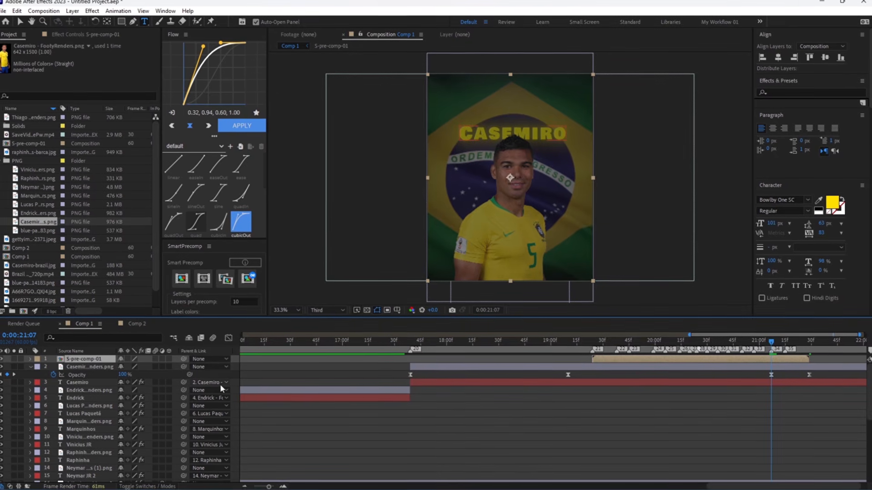
right_click(180, 376)
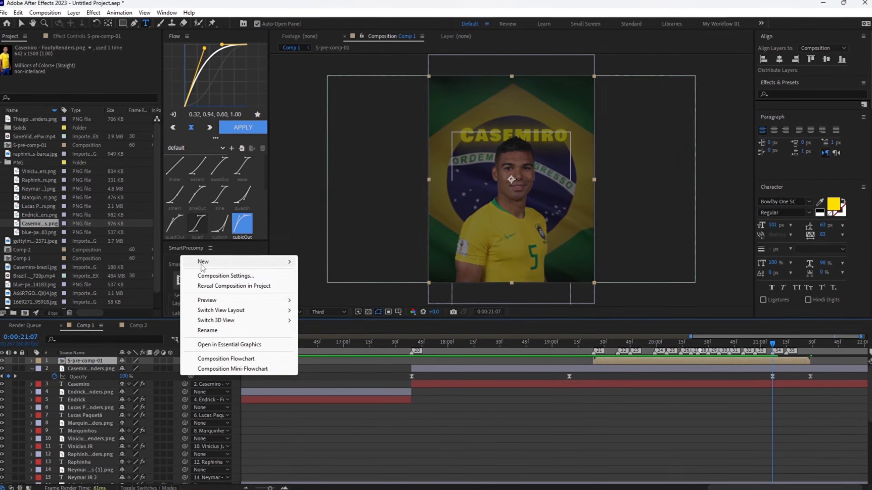
mouse_move(202, 262)
left_click(322, 287)
key("Return")
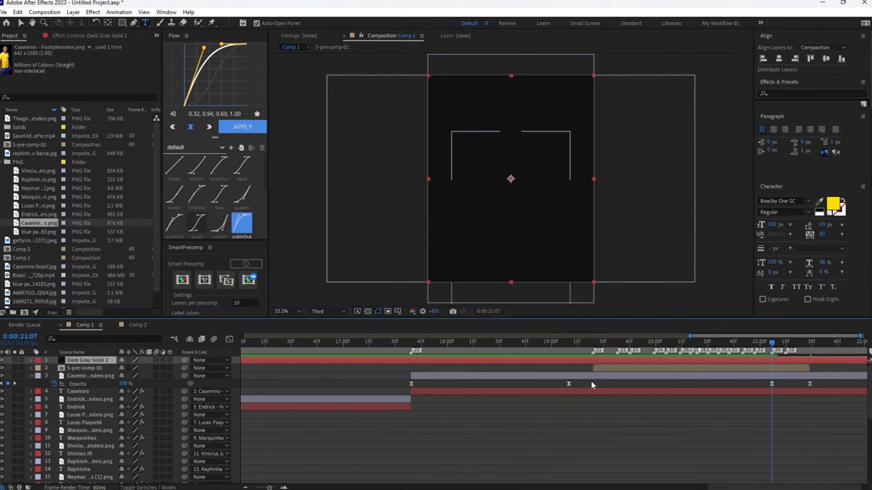
key("ctrl+shift+d")
key("Delete")
left_click(790, 358)
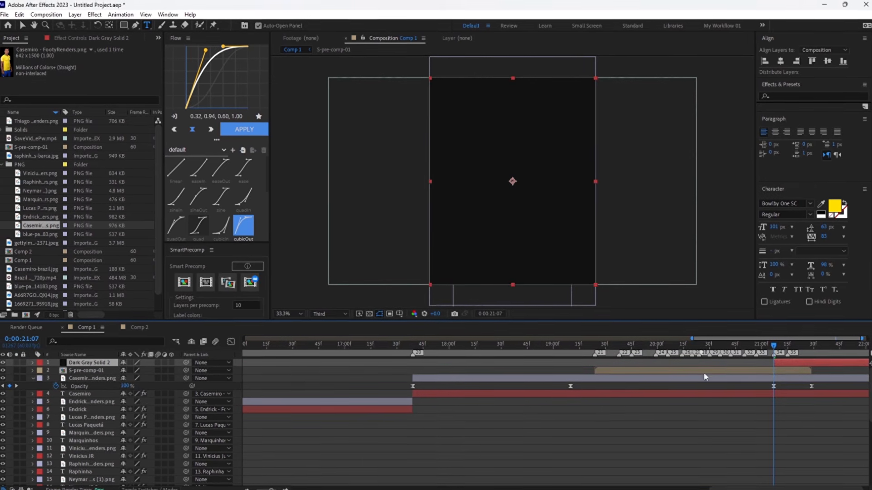
Keyframe the new solid's opacity from 0% at 0:00:21:07 to 100% at 0:00:21:29 and ease both keyframes.
key("t")
left_click(53, 368)
left_click_drag(801, 345, 810, 344)
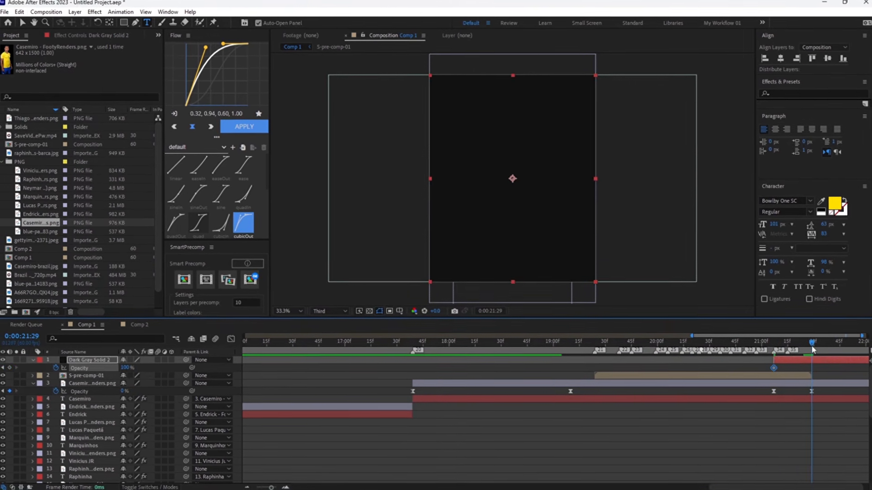
left_click(7, 368)
left_click(4, 368)
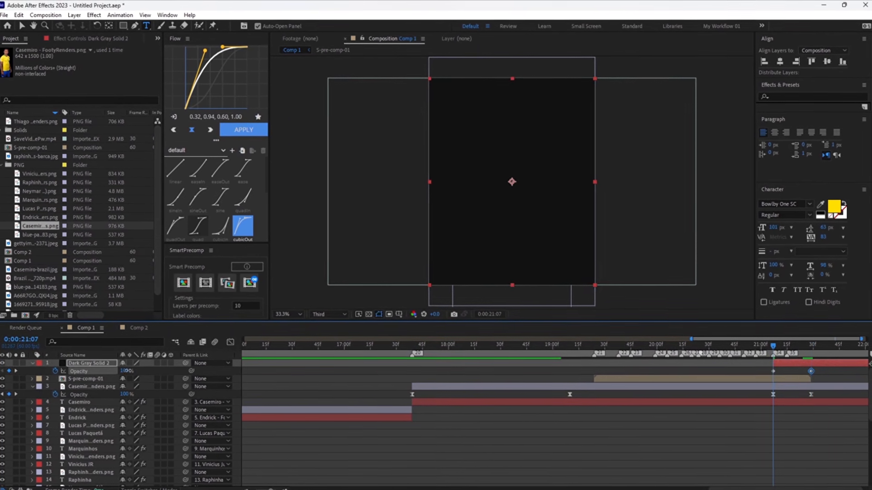
left_click_drag(127, 368, 78, 369)
left_click_drag(826, 368, 746, 385)
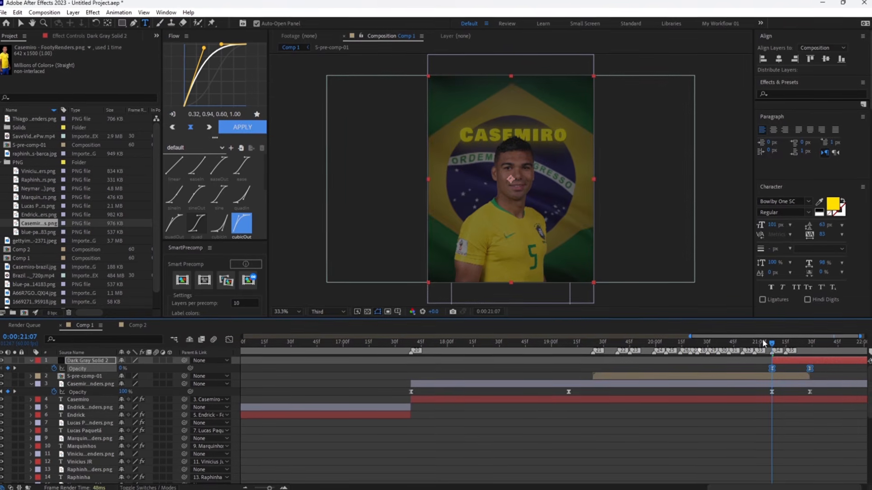
Collapse the open properties of all layers and preview the composition from the start.
key("Home")
key("ctrl+a")
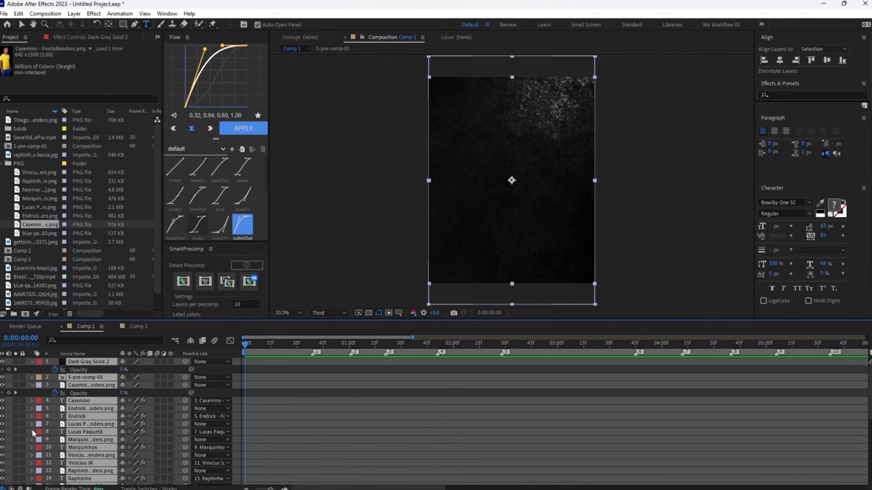
left_click(31, 362)
left_click(271, 385)
key("space")
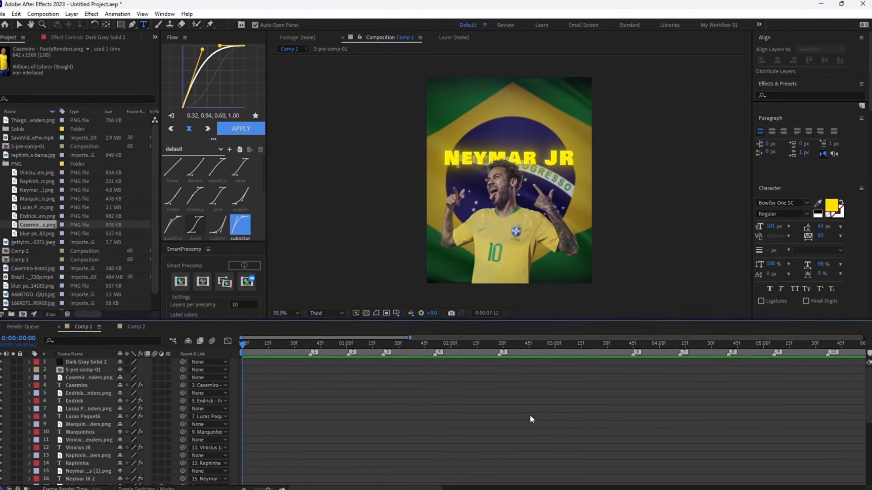
scroll(531, 415, "down", 1)
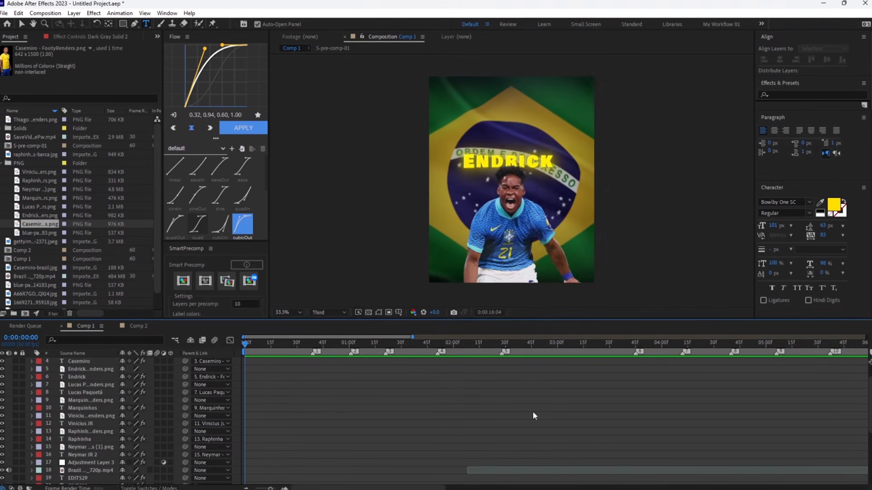
key("space")
Apply the BCC Halftone effect to the Neymar cutout layer.
scroll(531, 410, "down", 6, "alt")
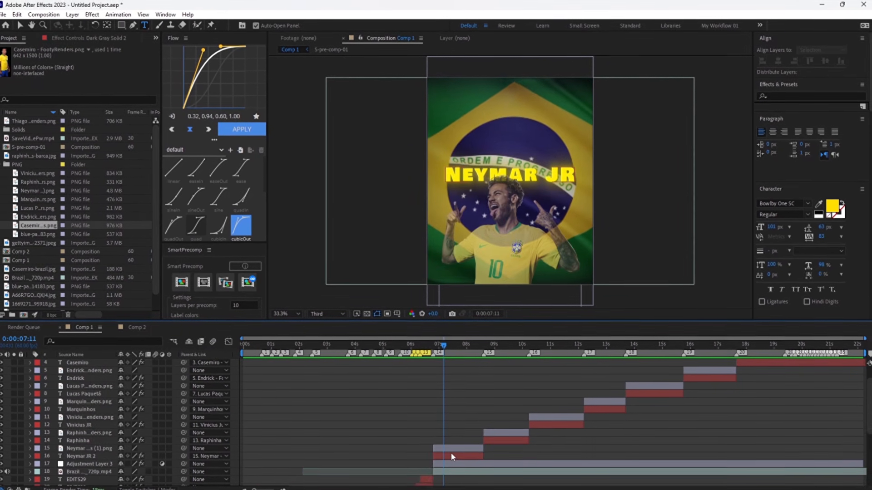
left_click(457, 455)
left_click(454, 448)
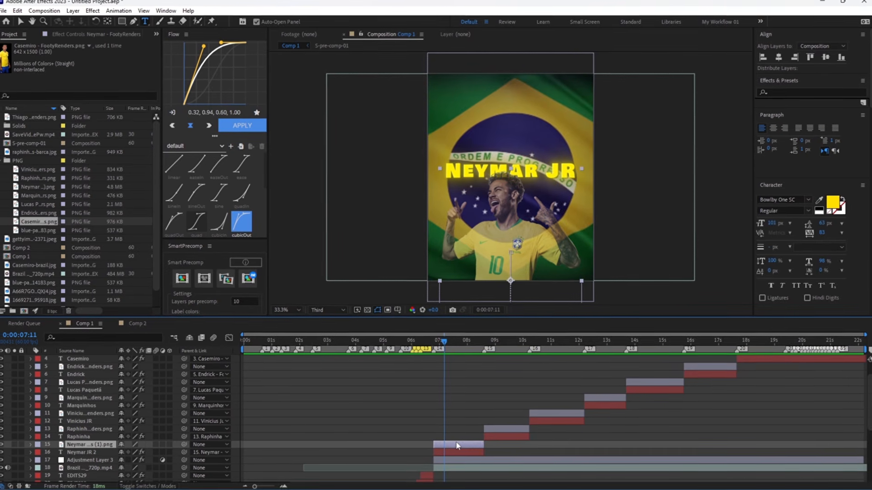
key("ctrl+space")
type("bcc ")
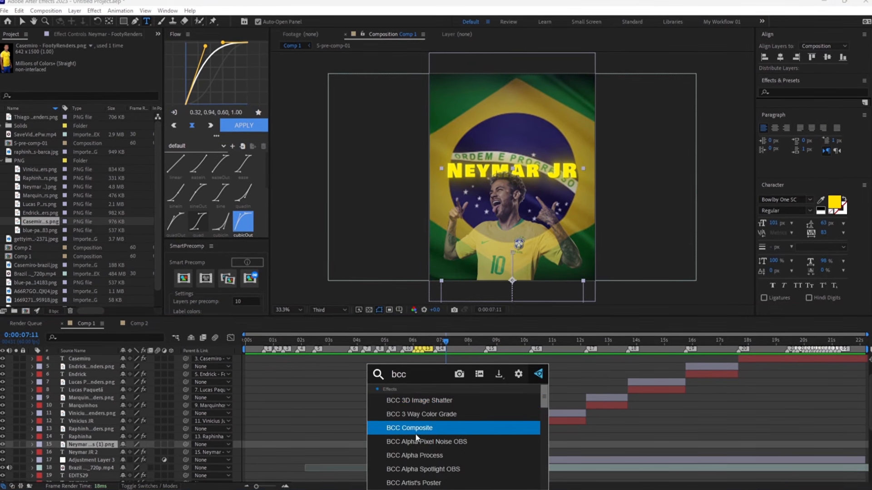
type("h")
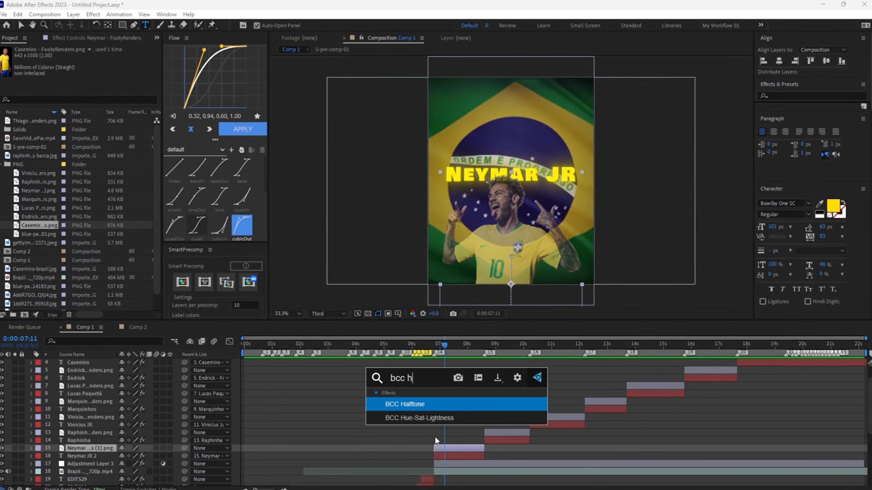
left_click(437, 400)
Set the Neymar cutout's halftone to an HT Scale of about 13 and Mix with Original of 21.
key("v")
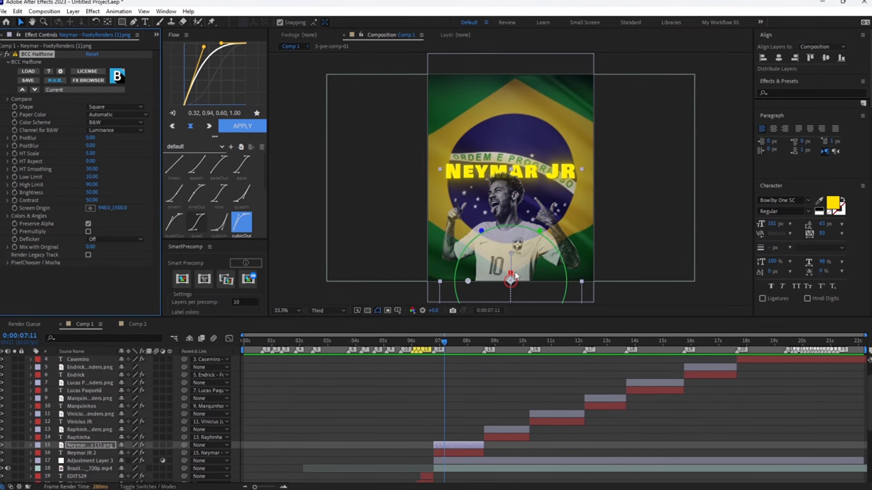
left_click_drag(512, 275, 511, 263)
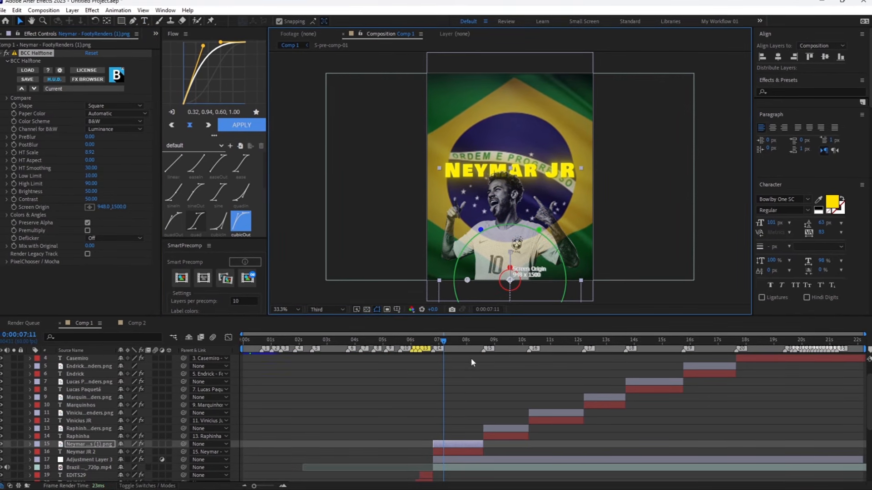
left_click(463, 343)
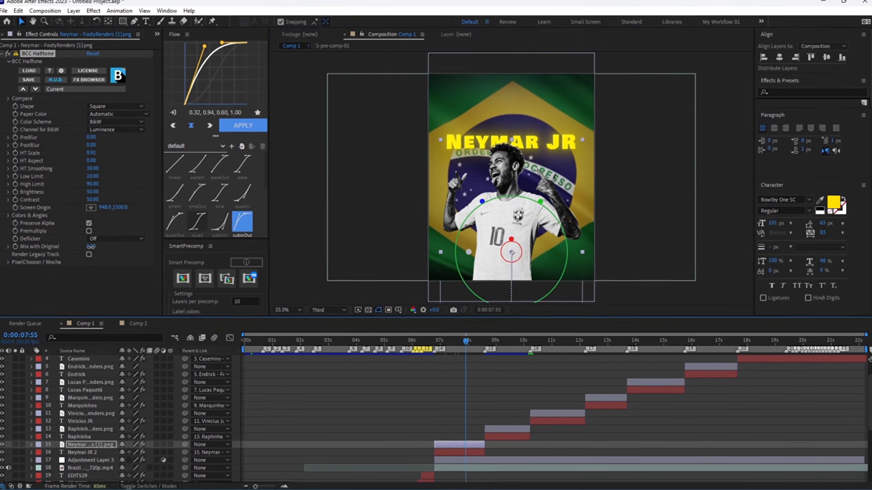
left_click_drag(89, 249, 106, 253)
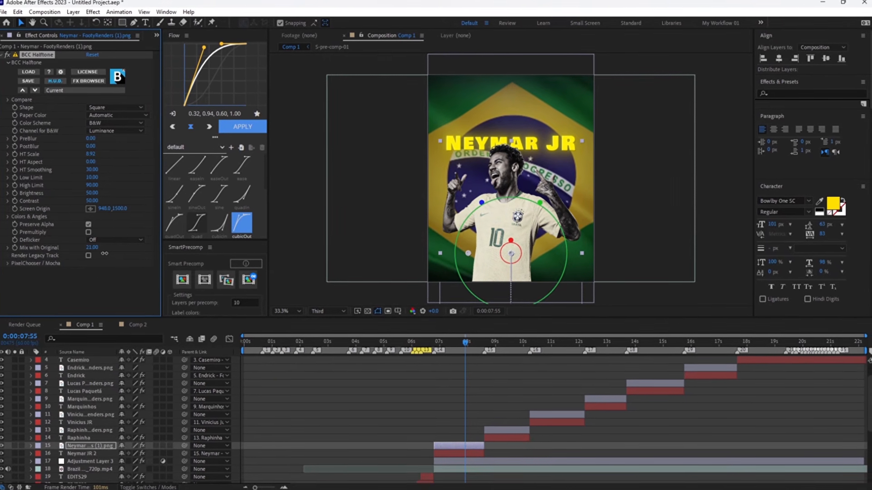
left_click_drag(515, 233, 512, 231)
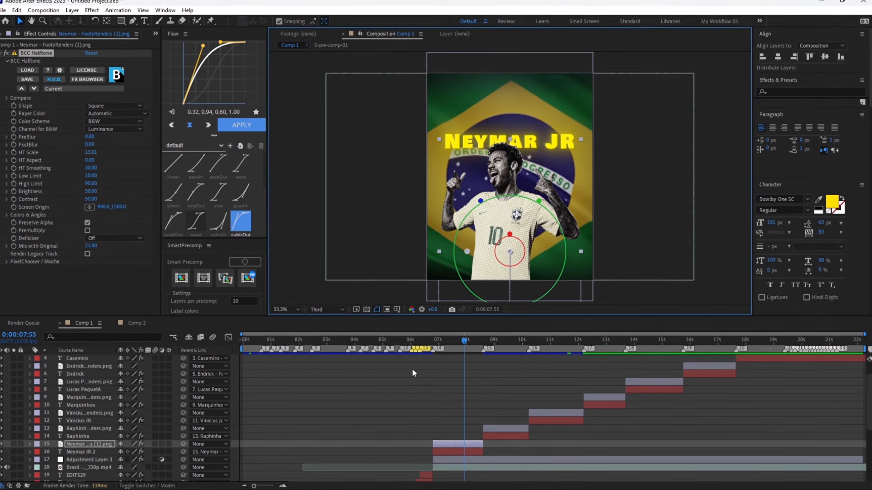
Paste the BCC Halftone effect onto the Raphinha, Vinicius and Marquinhos cutout layers.
left_click(500, 429)
key("ctrl+v")
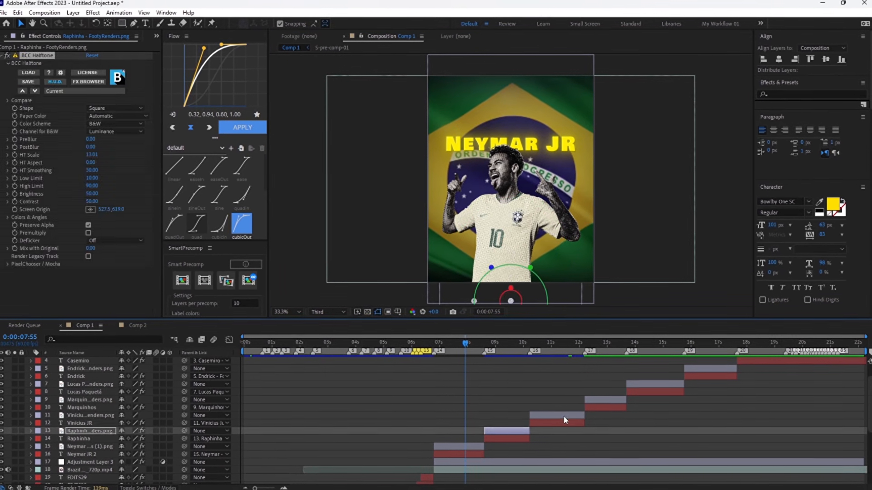
left_click(563, 417)
key("ctrl+v")
left_click(601, 401)
key("ctrl+v")
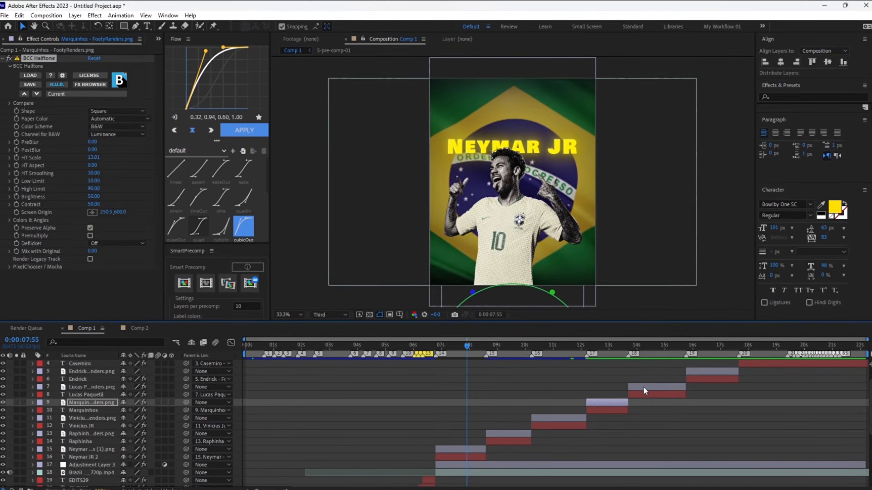
left_click(643, 386)
left_click(612, 342)
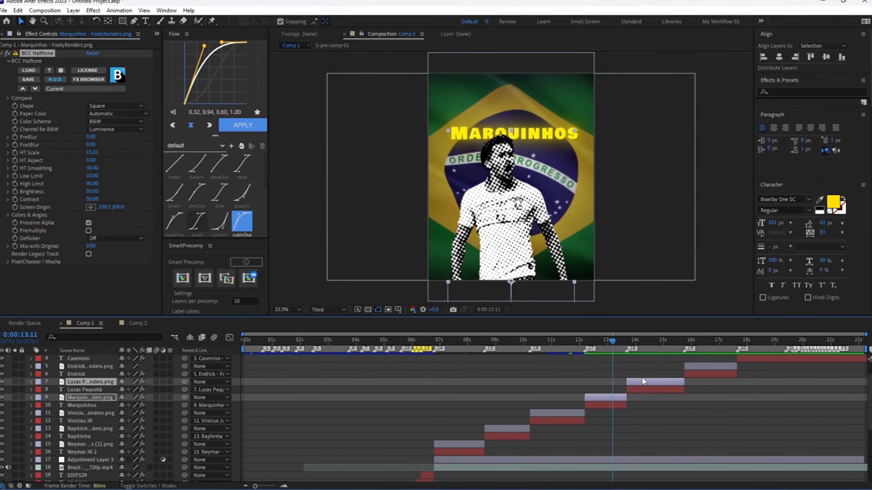
key("ctrl+z")
key("ctrl+z")
Set the Marquinhos cutout's halftone to an HT Scale of 7.73 and a Contrast of 33.75.
left_click(598, 343)
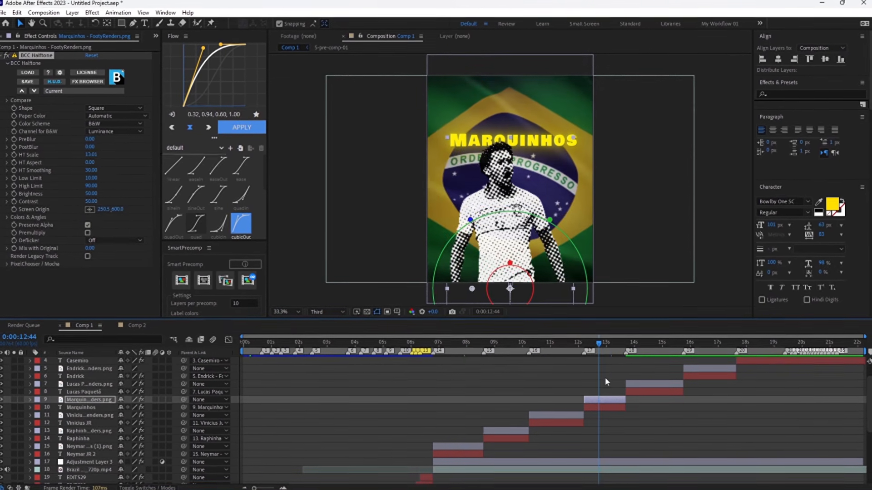
left_click_drag(510, 264, 527, 295)
left_click_drag(472, 222, 488, 247)
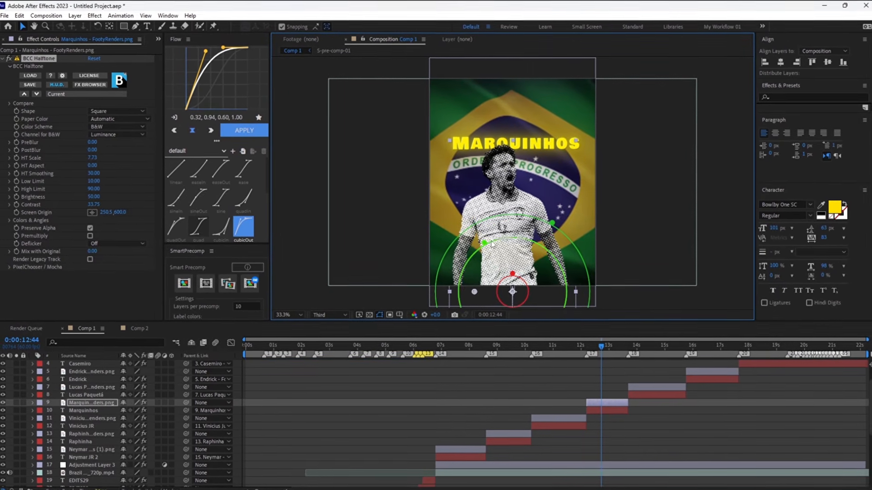
Set the Raphinha cutout's halftone to an HT Scale of 9.76 and Mix with Original of 48.
left_click(547, 345)
left_click(504, 341)
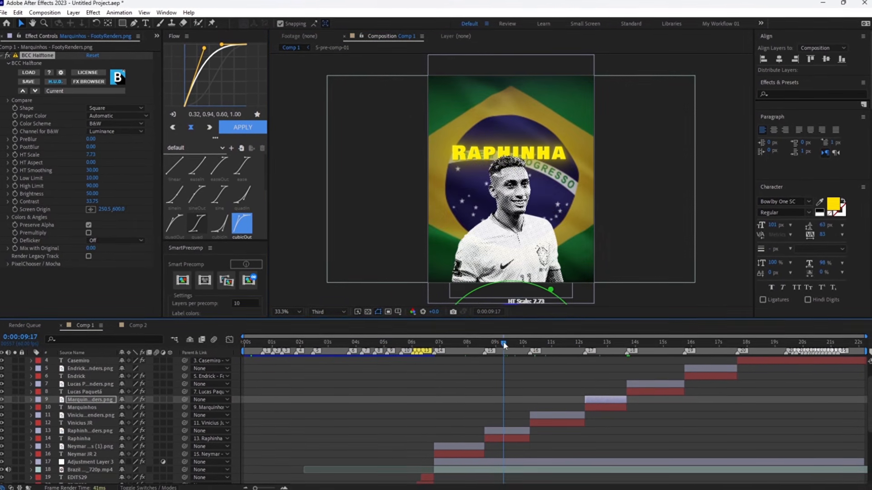
left_click(499, 430)
left_click(35, 56)
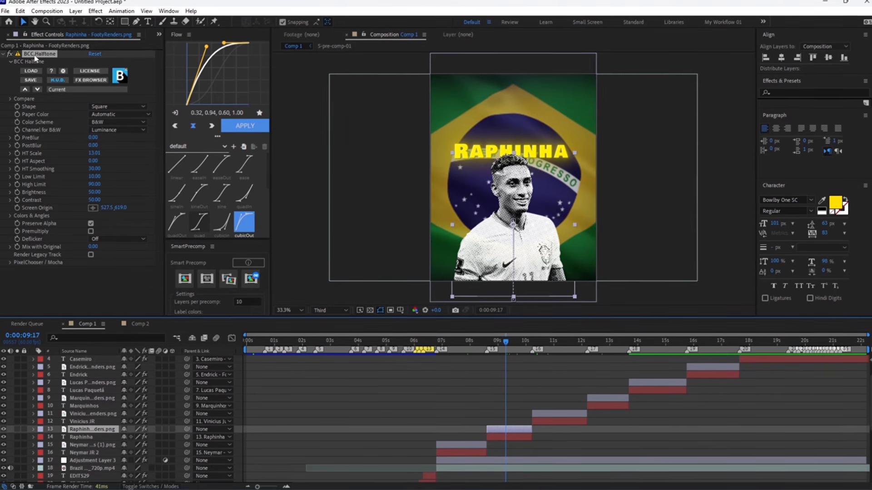
mouse_move(512, 216)
left_mouse_down()
mouse_move(510, 208)
mouse_move(514, 220)
left_mouse_up()
left_click_drag(93, 249, 108, 249)
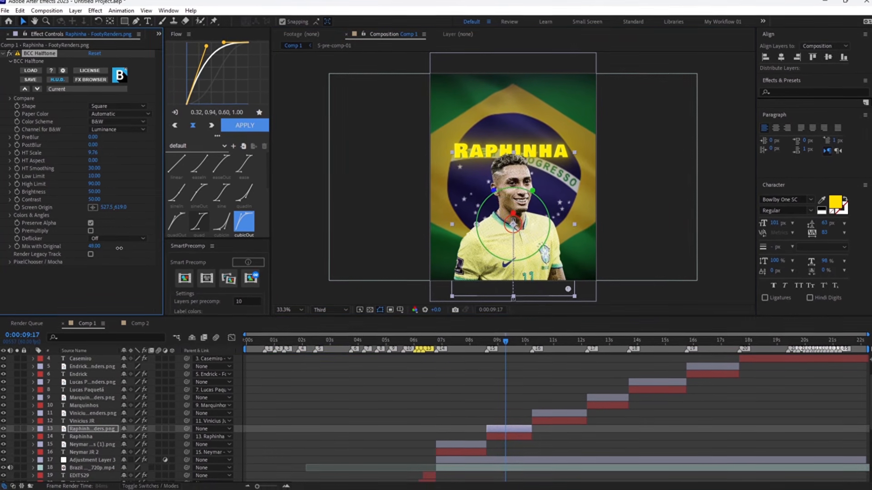
Set the Vinicius cutout's halftone Mix with Original to 30 and fine-tune its HT Scale.
left_click_drag(447, 345, 552, 357)
left_click(557, 416)
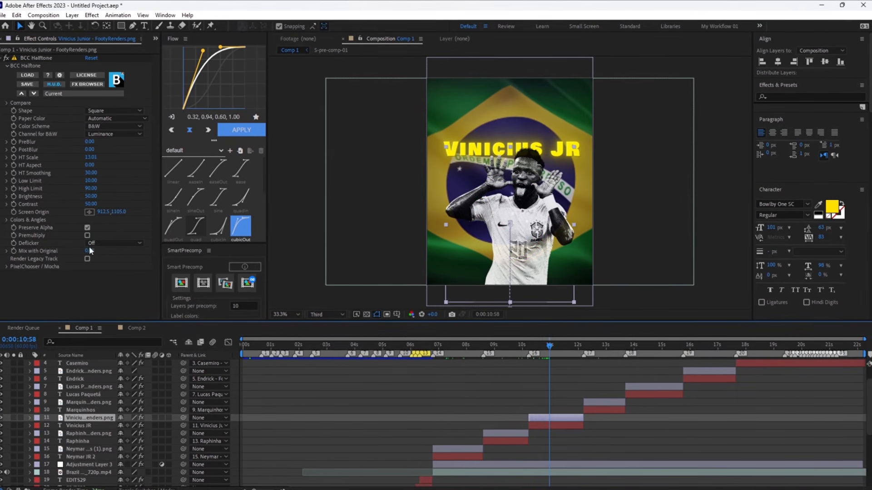
left_click_drag(91, 251, 107, 251)
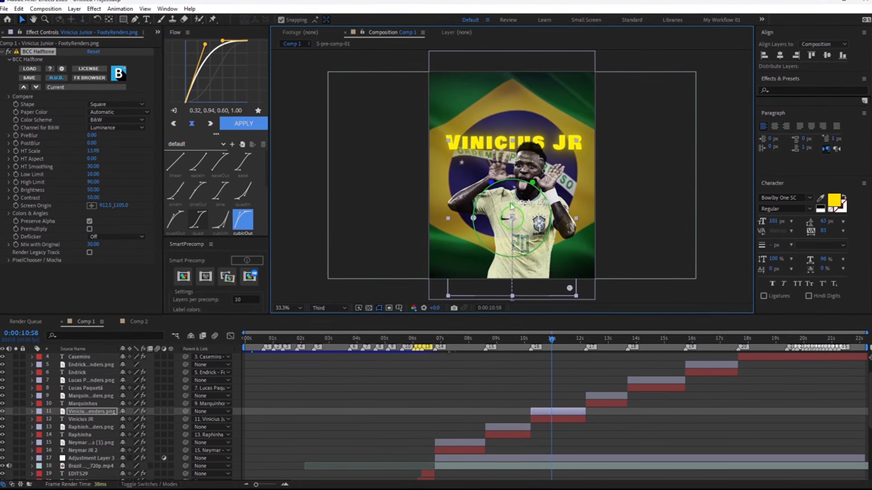
Reduce the Marquinhos cutout's halftone HT Scale to 4.11.
left_click(597, 349)
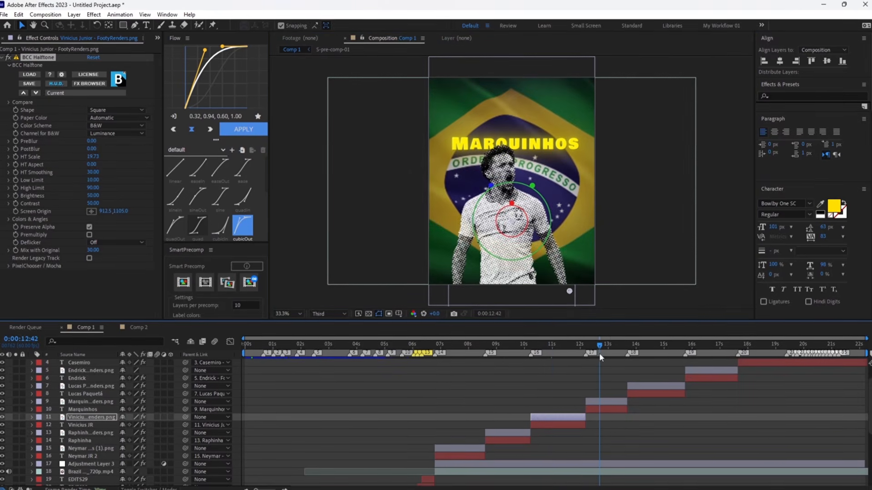
left_click(606, 402)
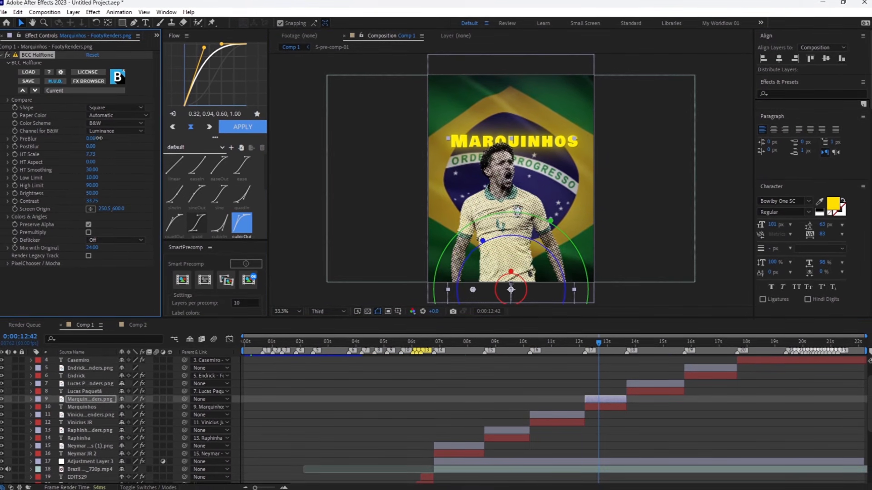
left_click_drag(511, 271, 516, 281)
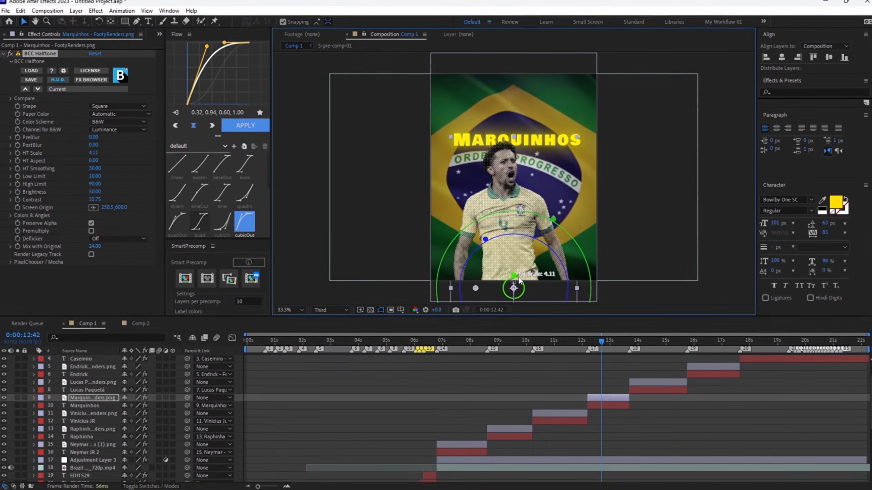
Paste the BCC Halftone effect onto the Lucas Paquetá cutout with Mix with Original at 42 and an HT Scale of about 10.3.
left_click(648, 346)
left_click(652, 383)
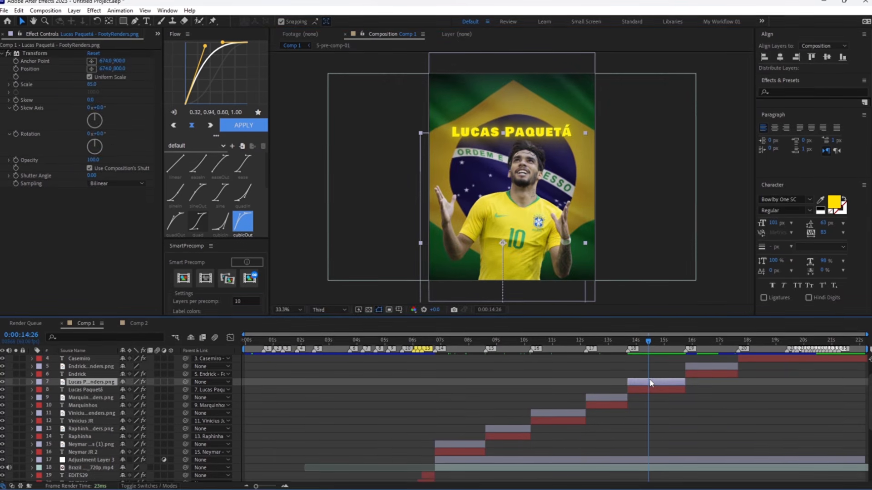
key("ctrl+v")
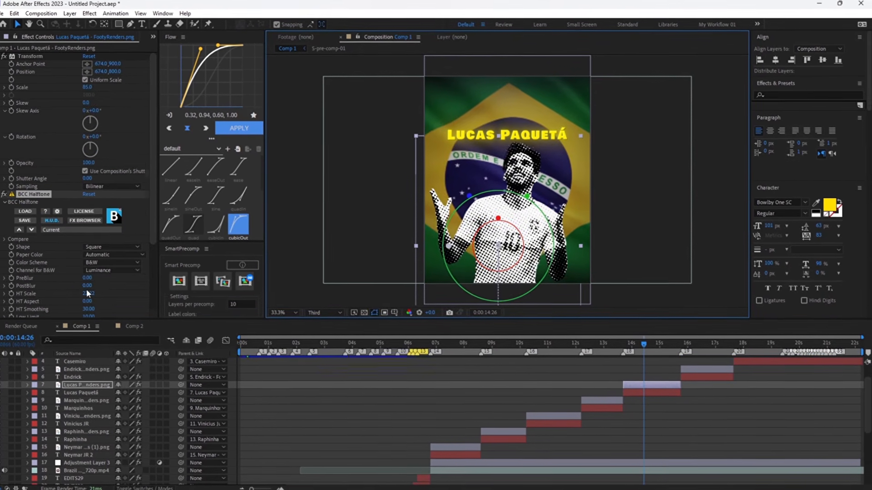
scroll(86, 289, "down", 5)
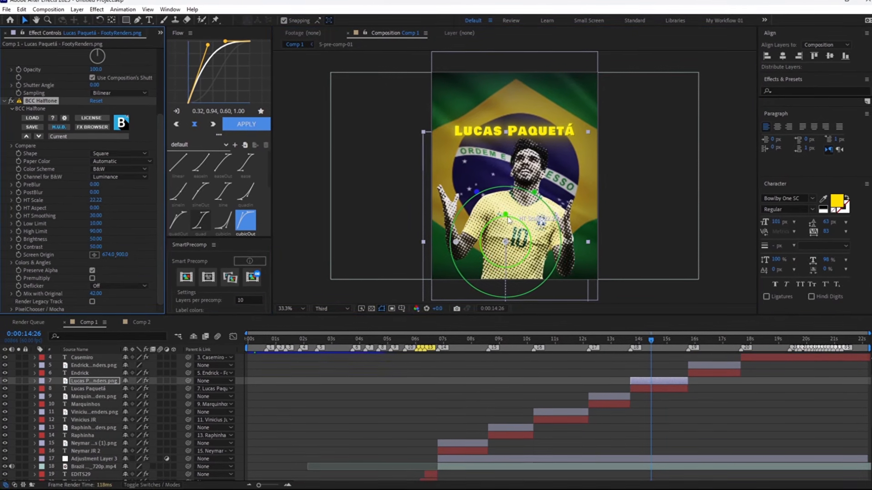
left_click_drag(508, 218, 508, 231)
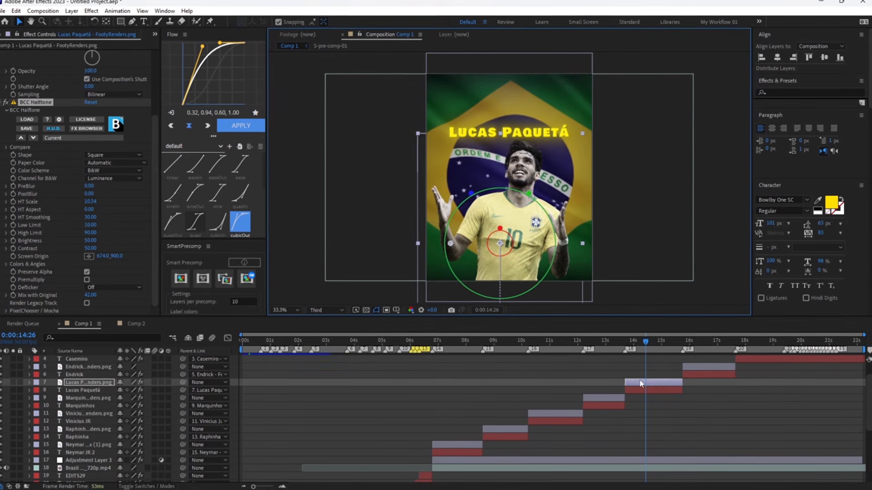
Readjust the Marquinhos cutout's halftone HT Scale to 4.41.
left_click(604, 342)
left_click(606, 398)
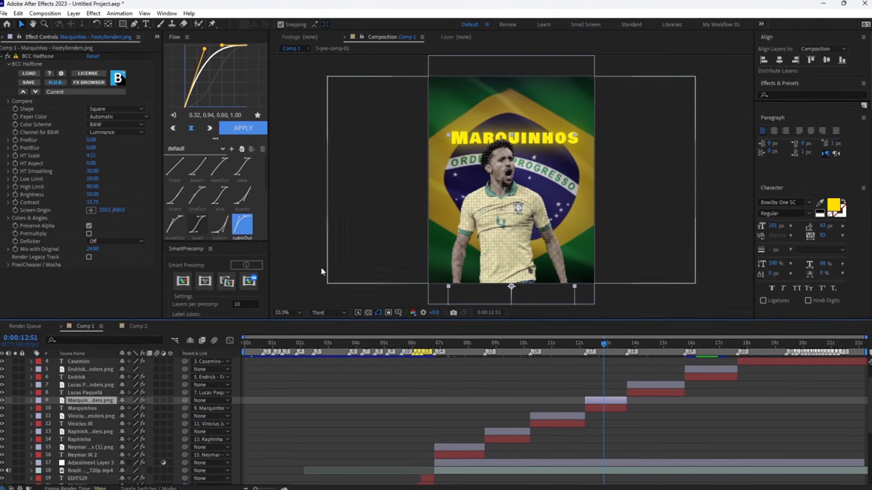
left_click(37, 58)
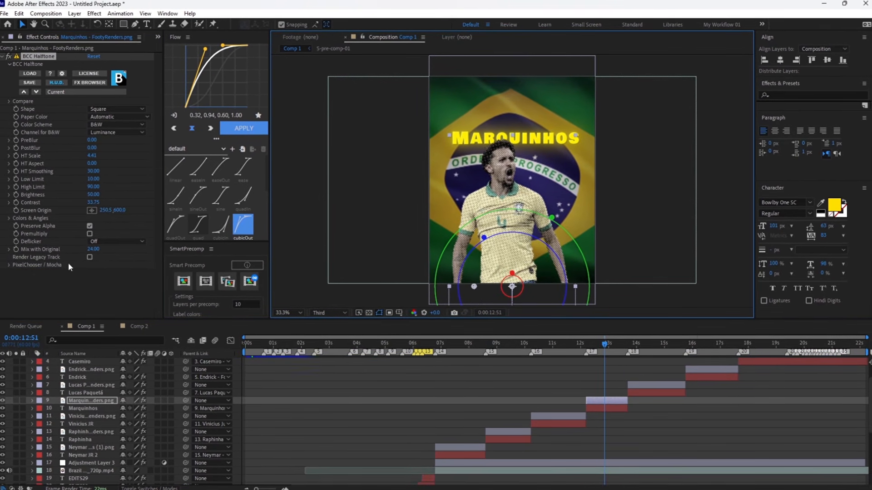
Paste the BCC Halftone effect onto the Endrick cutout, reduce its HT Scale and set Mix with Original to 32.
left_click_drag(604, 343, 713, 341)
left_click(704, 370)
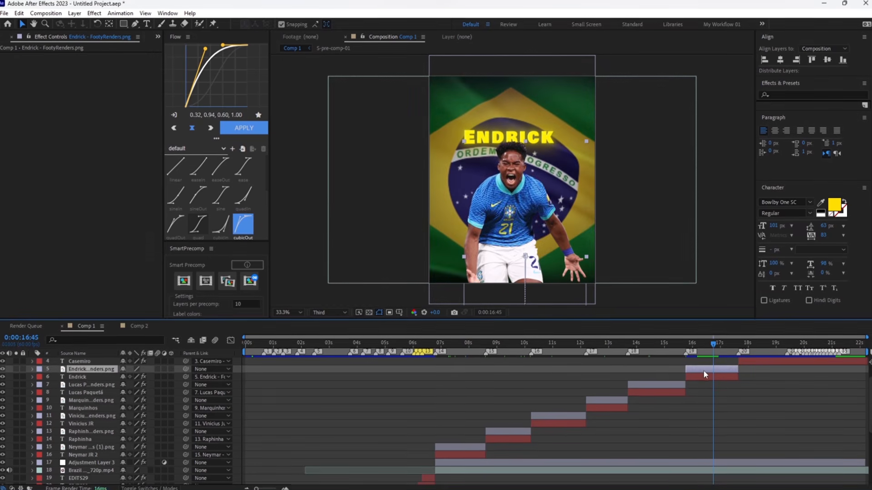
key("ctrl+v")
left_click_drag(524, 223, 532, 237)
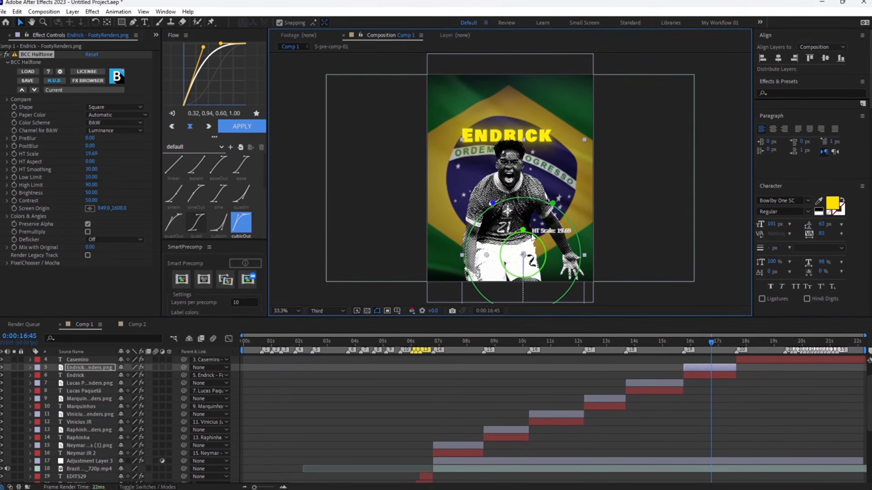
left_click_drag(92, 248, 99, 250)
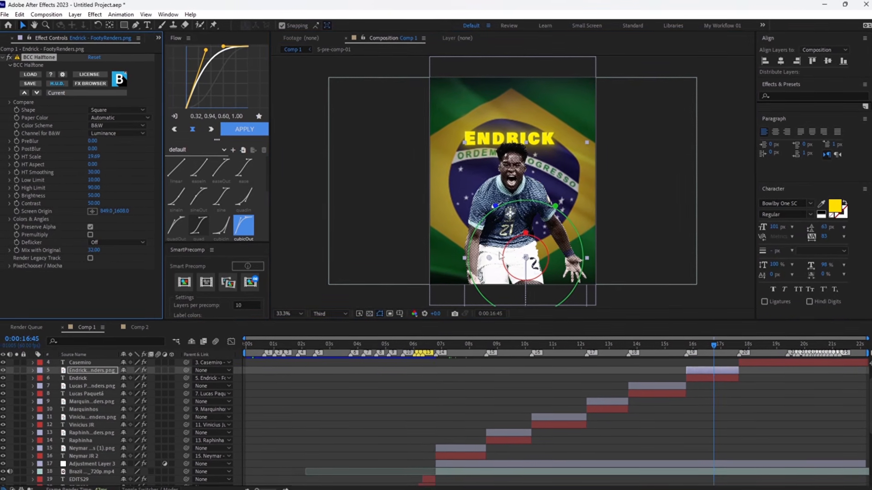
left_click_drag(524, 231, 526, 237)
Paste the BCC Halftone effect onto the Casemiro cutout with an HT Scale of 7.35 and Mix with Original of 38.
mouse_move(743, 346)
left_mouse_down()
mouse_move(671, 344)
mouse_move(749, 346)
left_mouse_up()
scroll(764, 386, "up", 2)
left_click(759, 378)
key("ctrl+alt+shift+e")
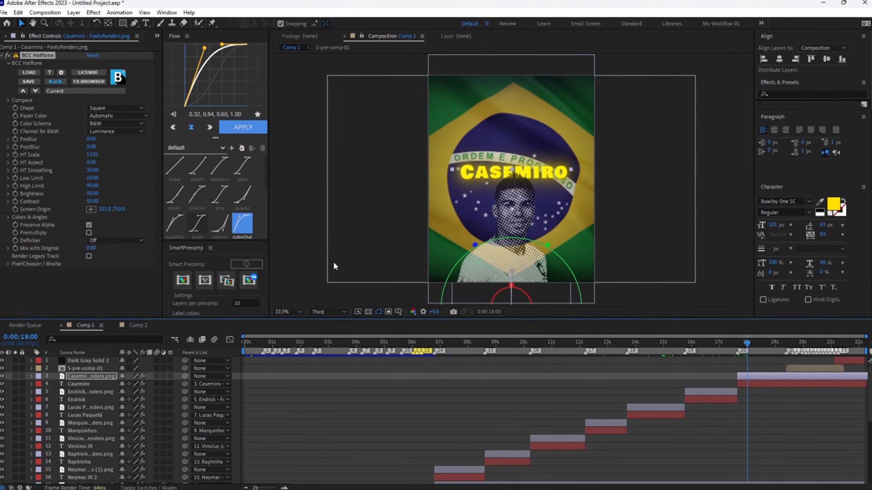
left_click_drag(511, 286, 513, 296)
key("space")
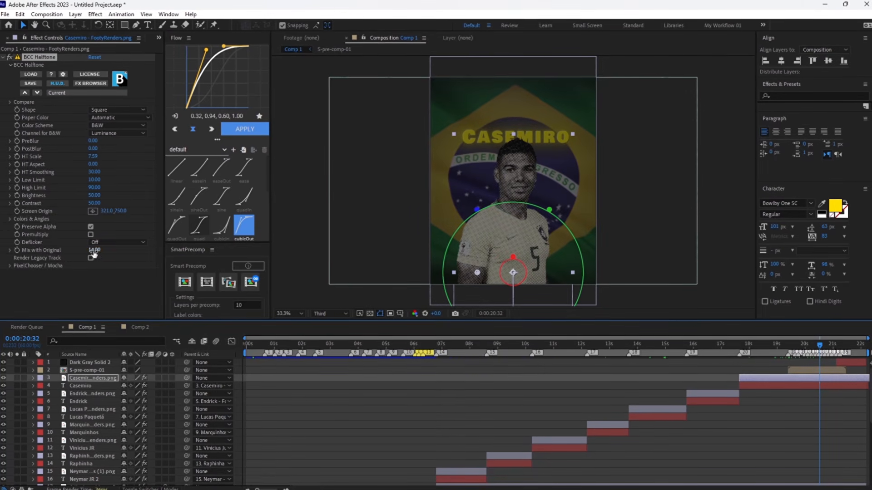
left_click_drag(512, 257, 513, 255)
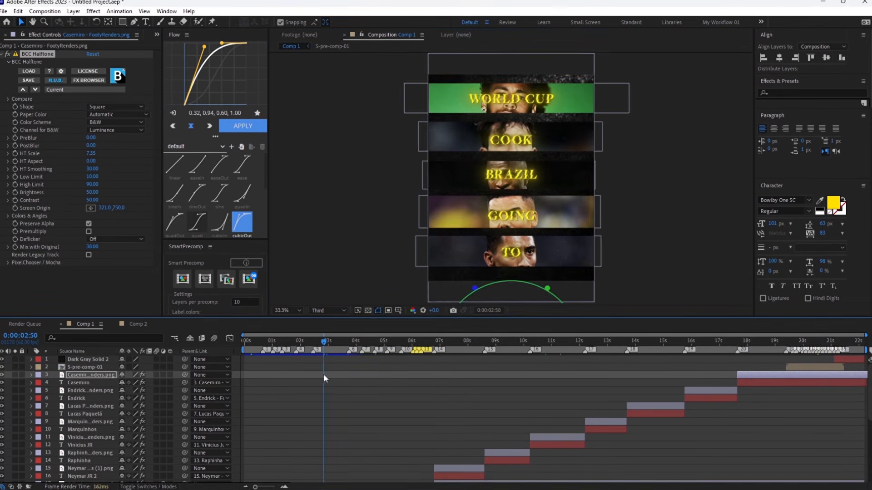
Preview the composition and add an adjustment layer above the player cutouts, trimmed to start at 0:00:06:49.
key("space")
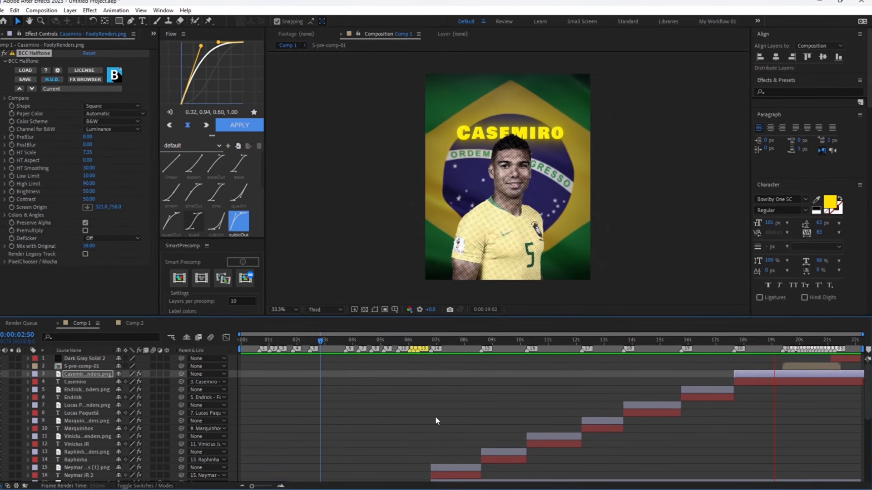
left_click_drag(332, 341, 349, 345)
scroll(374, 405, "down", 5)
left_click(434, 340)
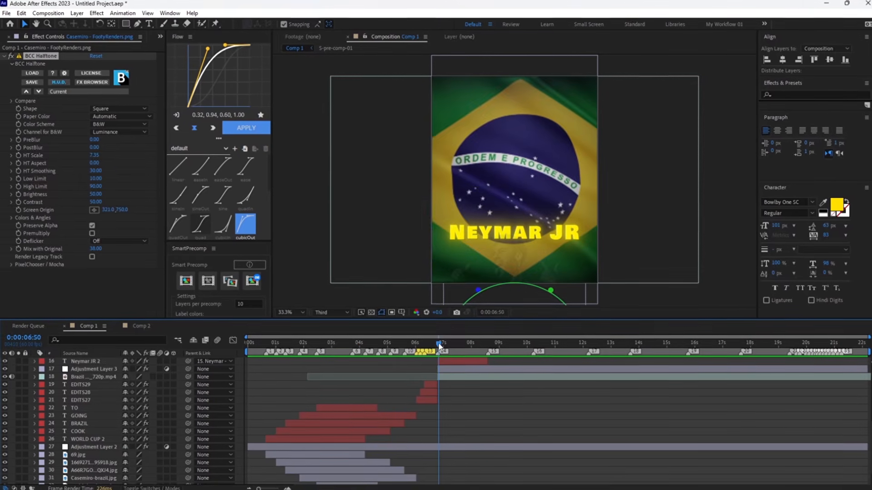
right_click(182, 384)
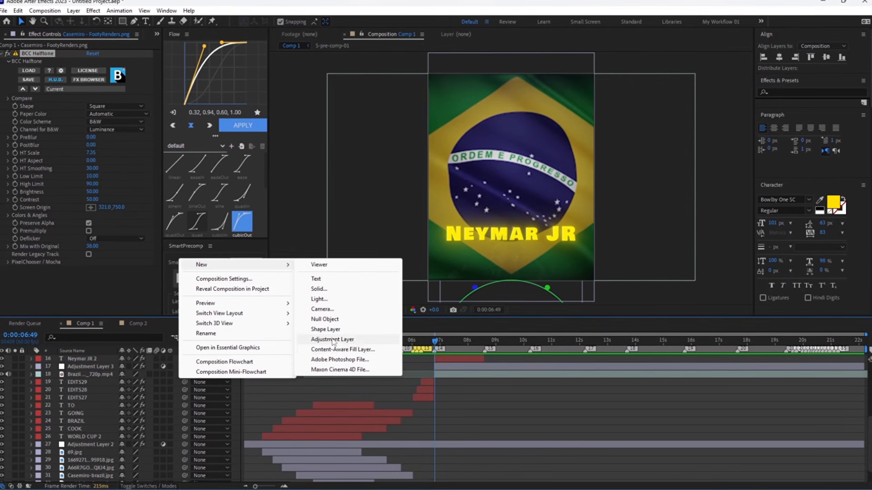
left_click(332, 340)
key("ctrl+shift+d")
left_click(412, 373)
key("Delete")
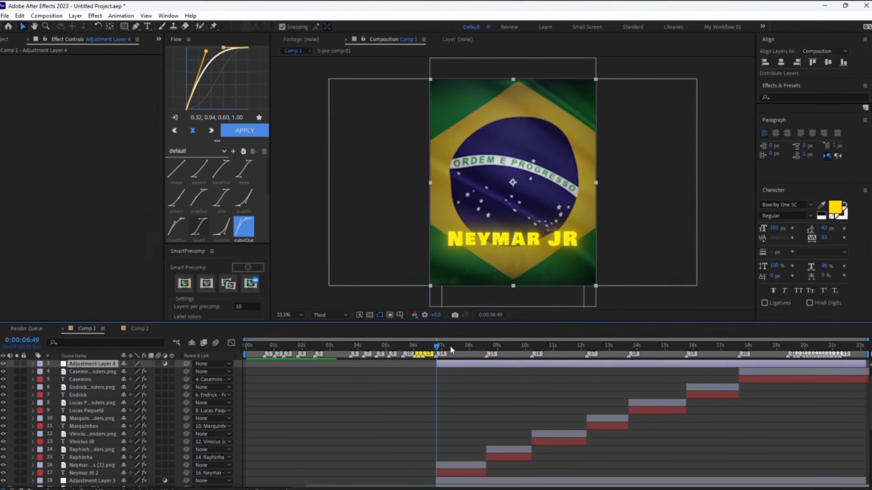
Apply the Wiggle - position preset to the new adjustment layer with a Wiggle Speed of 5 and a Wiggle Amount of 12.
left_click(454, 346)
key("ctrl+space")
type("wig")
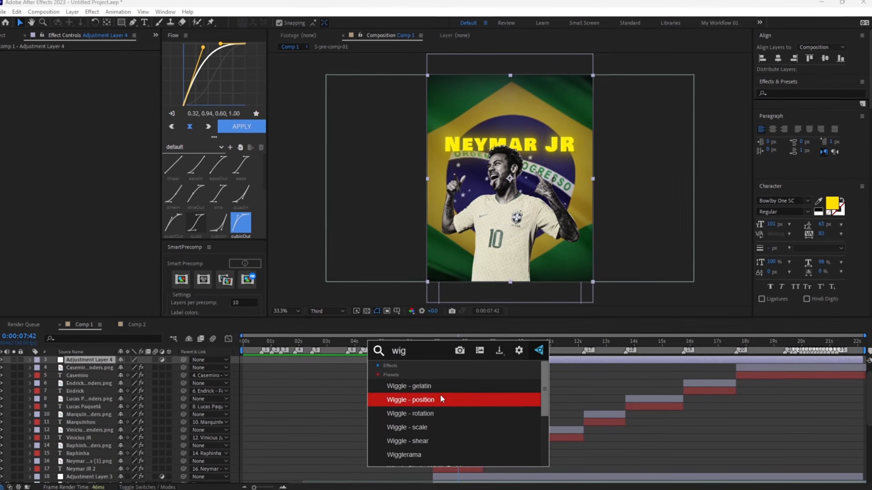
left_click(440, 396)
left_click(92, 72)
type("12")
left_click(90, 65)
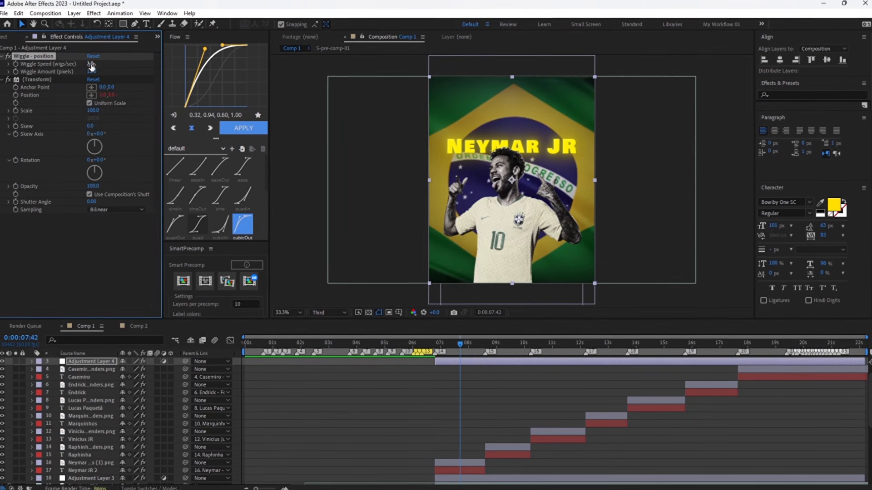
type("5")
key("Return")
Apply the Exposure effect to Adjustment Layer 4.
left_click(443, 370)
left_click(446, 358)
key("ctrl+space")
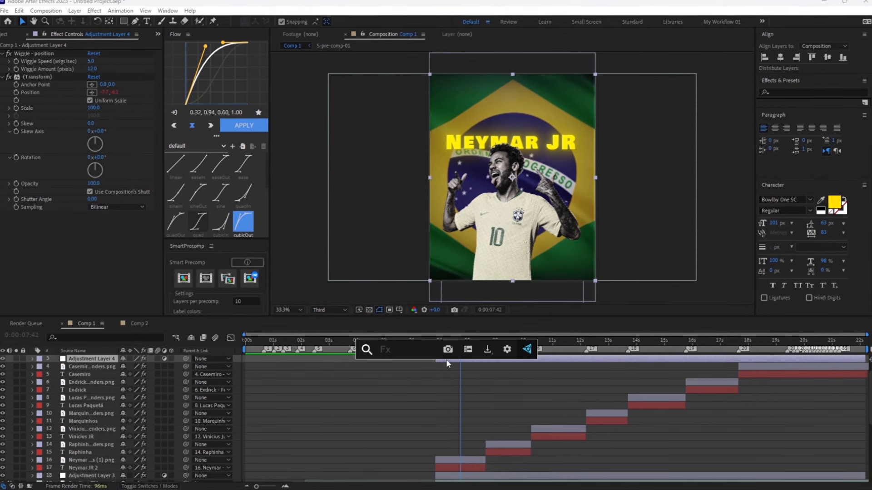
type("ex")
left_click(410, 392)
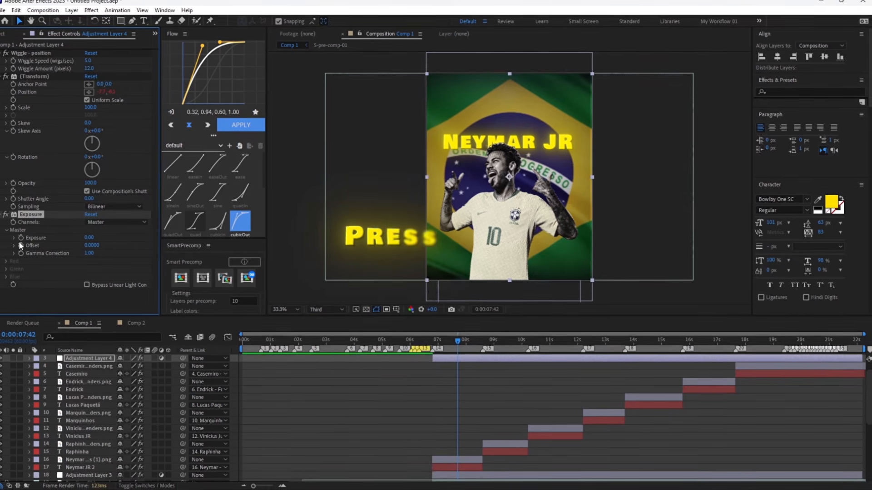
Add the expression wiggle(100,0.5) to the effect's master Exposure and preview the flicker.
left_click(25, 241, "alt")
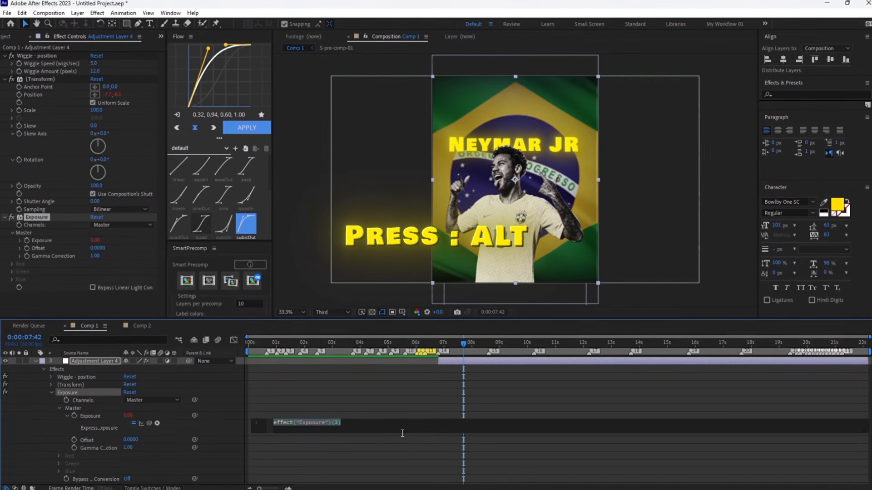
type("wig")
left_click(292, 438)
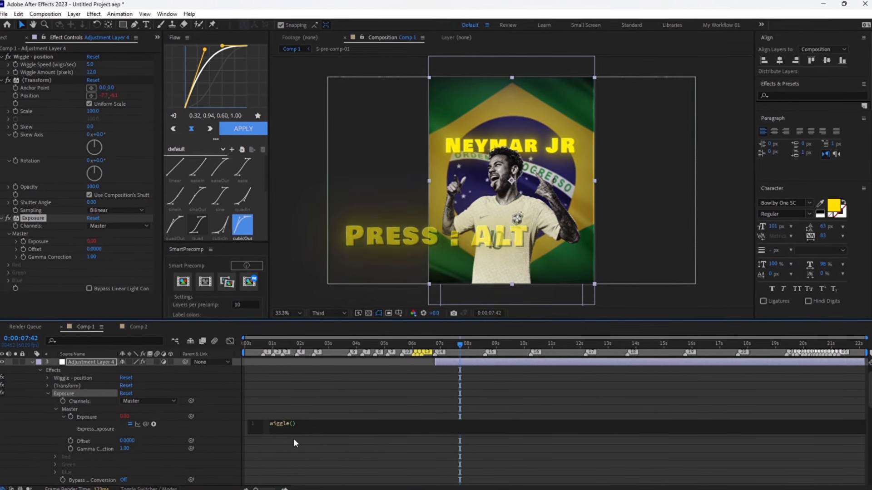
type("100,0.5")
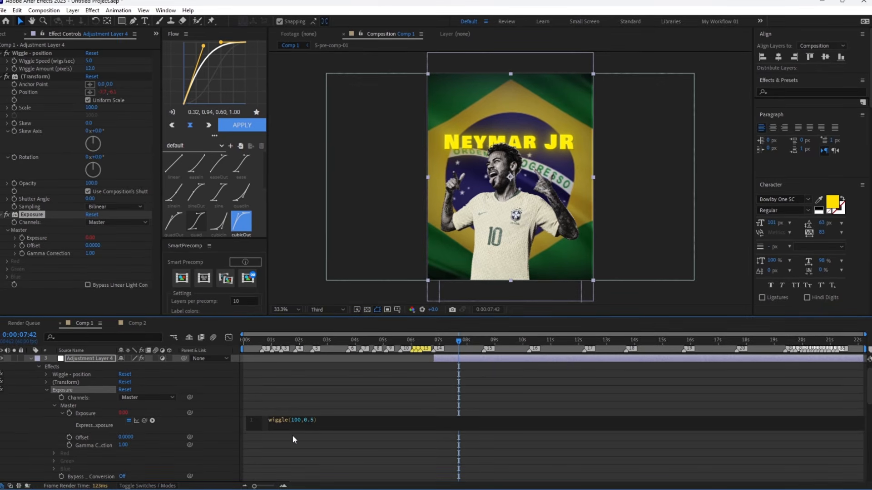
left_click(411, 414)
key("space")
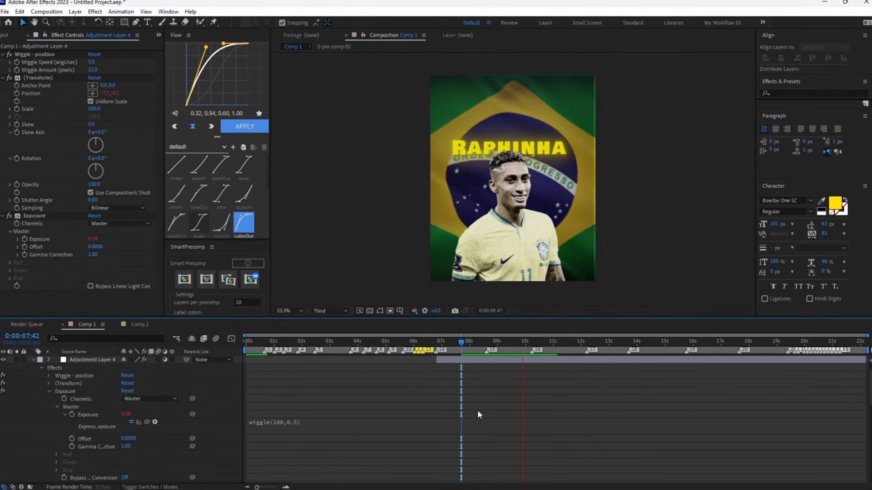
Add Motion Tile above the wiggle on Adjustment Layer 4, with Mirror Edges on, Output Height 190 and a larger Output Width, and preview it.
left_click(465, 362)
key("ctrl+space")
type("mo")
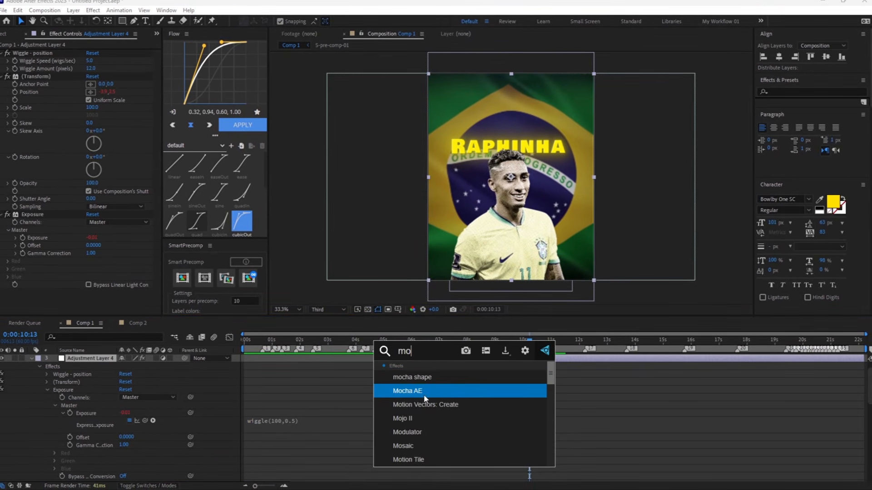
left_click(408, 460)
left_click_drag(33, 64, 25, 54)
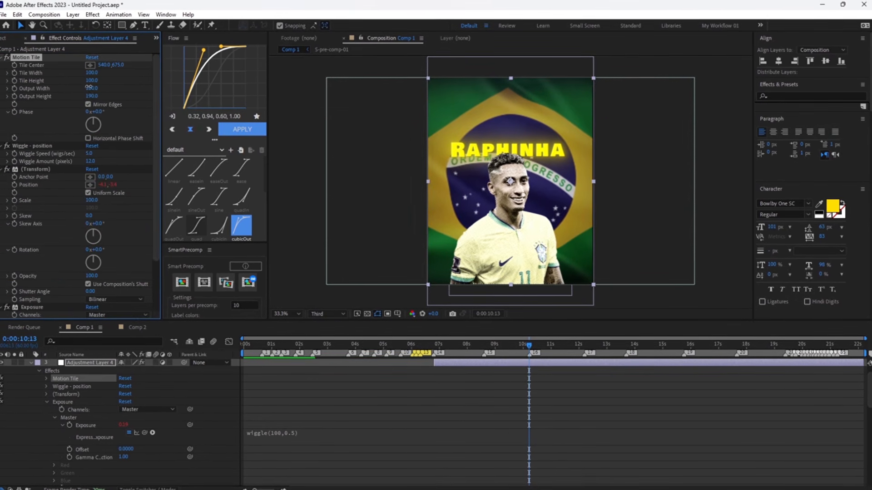
key("space")
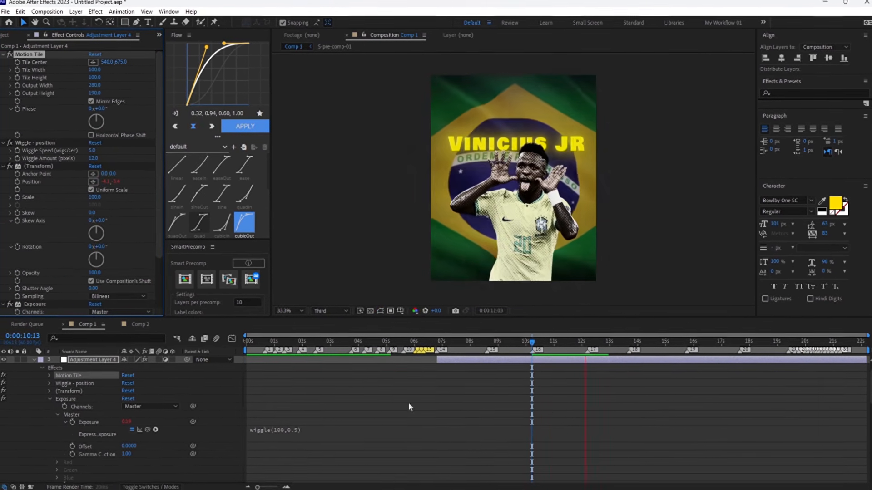
left_click(33, 359)
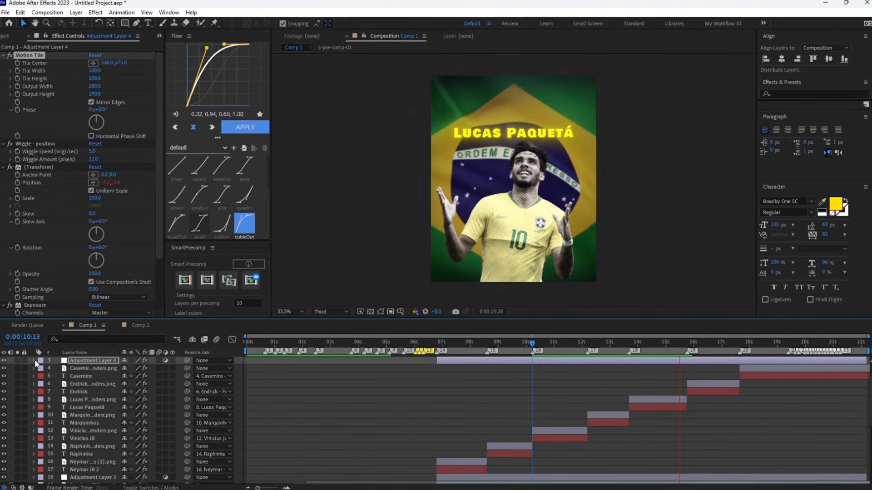